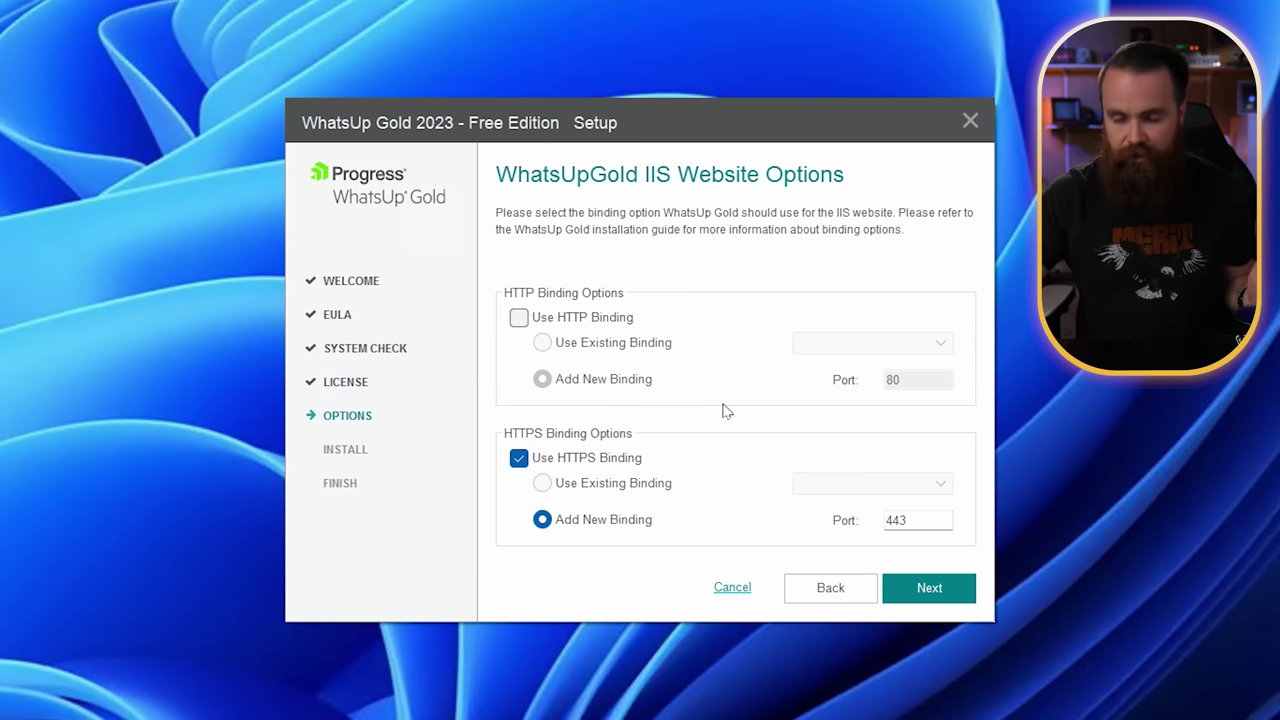
Use a self-signed certificate on HTTPS port 443, install, and allow firewall access
drag(645, 176, 678, 178)
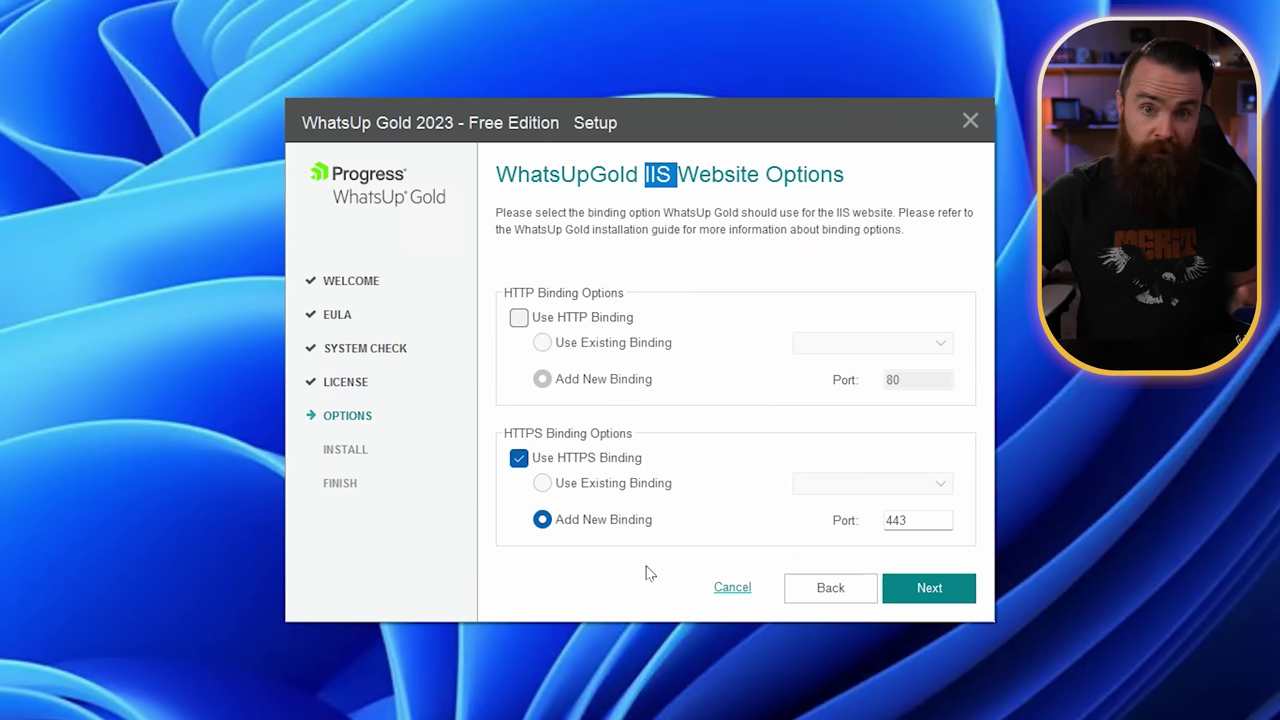
drag(925, 516, 845, 514)
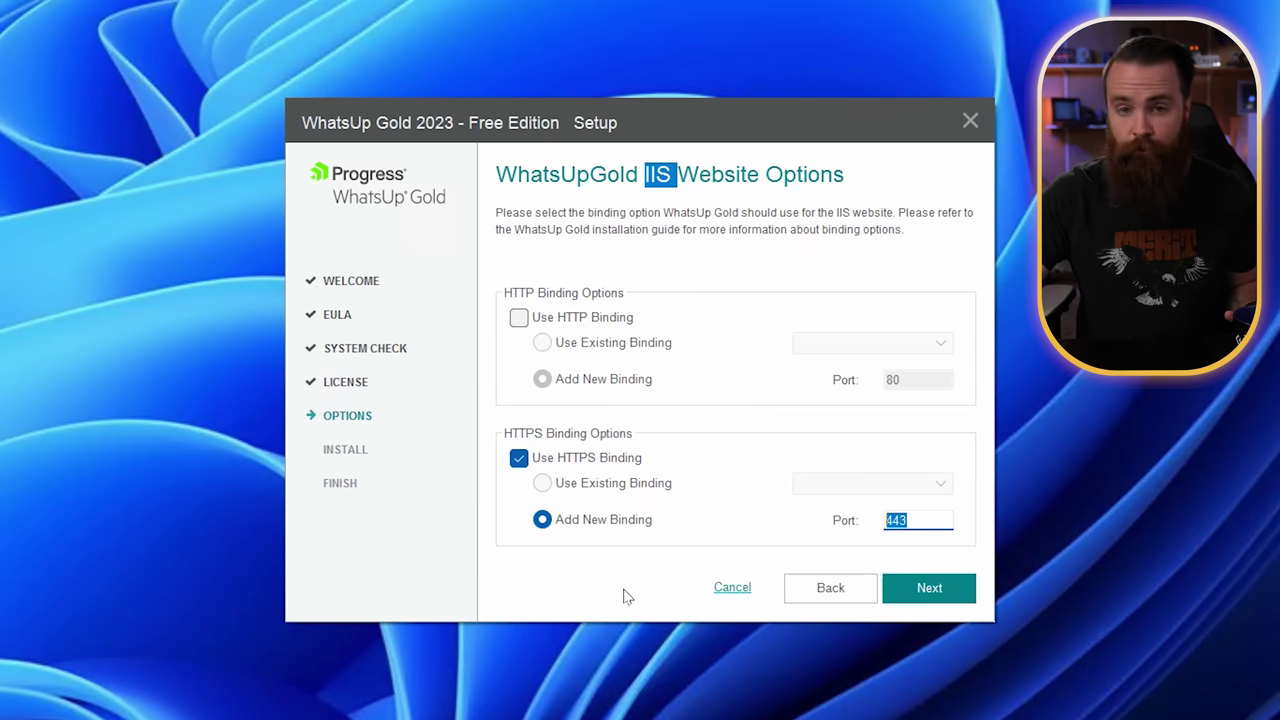
click(930, 590)
click(505, 491)
key(Return)
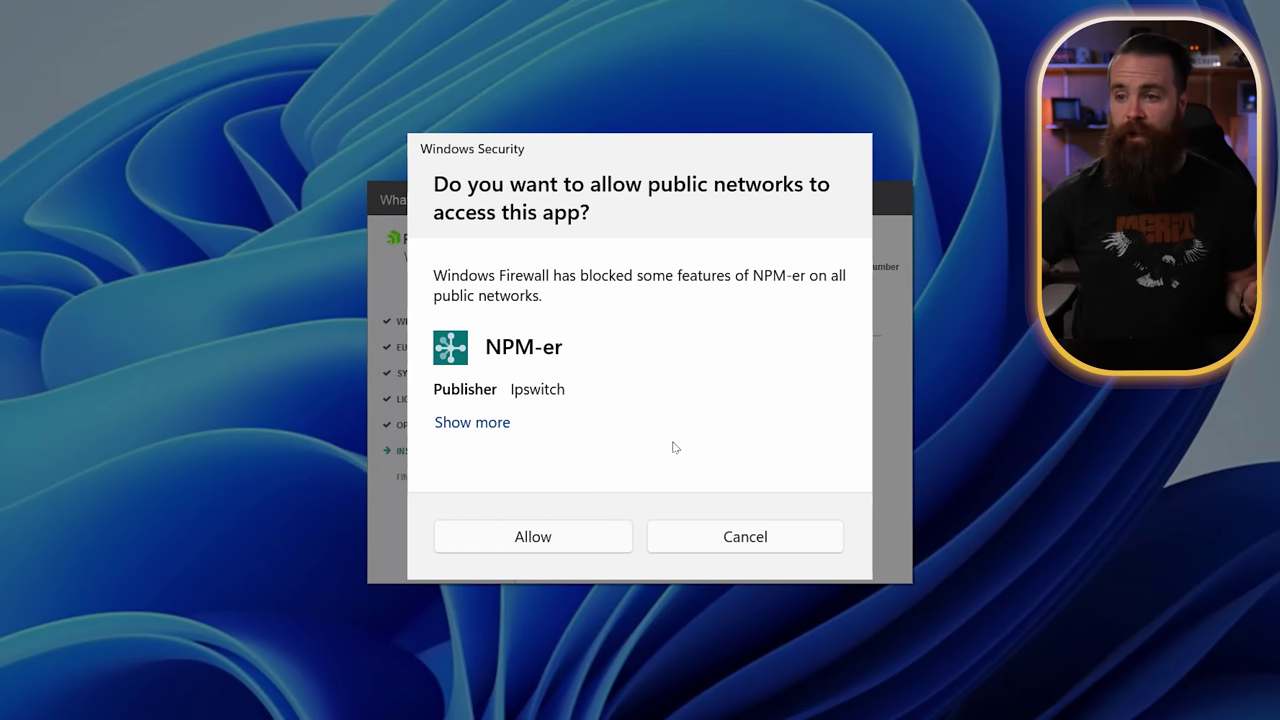
click(510, 537)
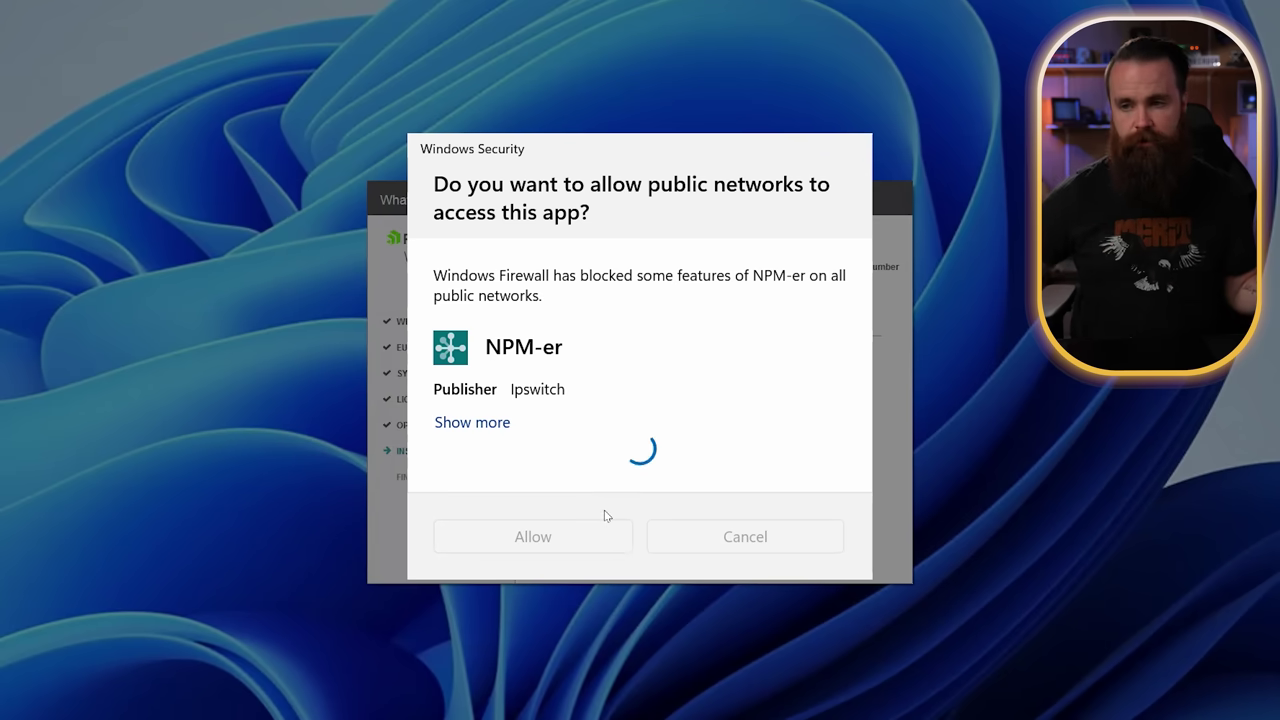
click(598, 540)
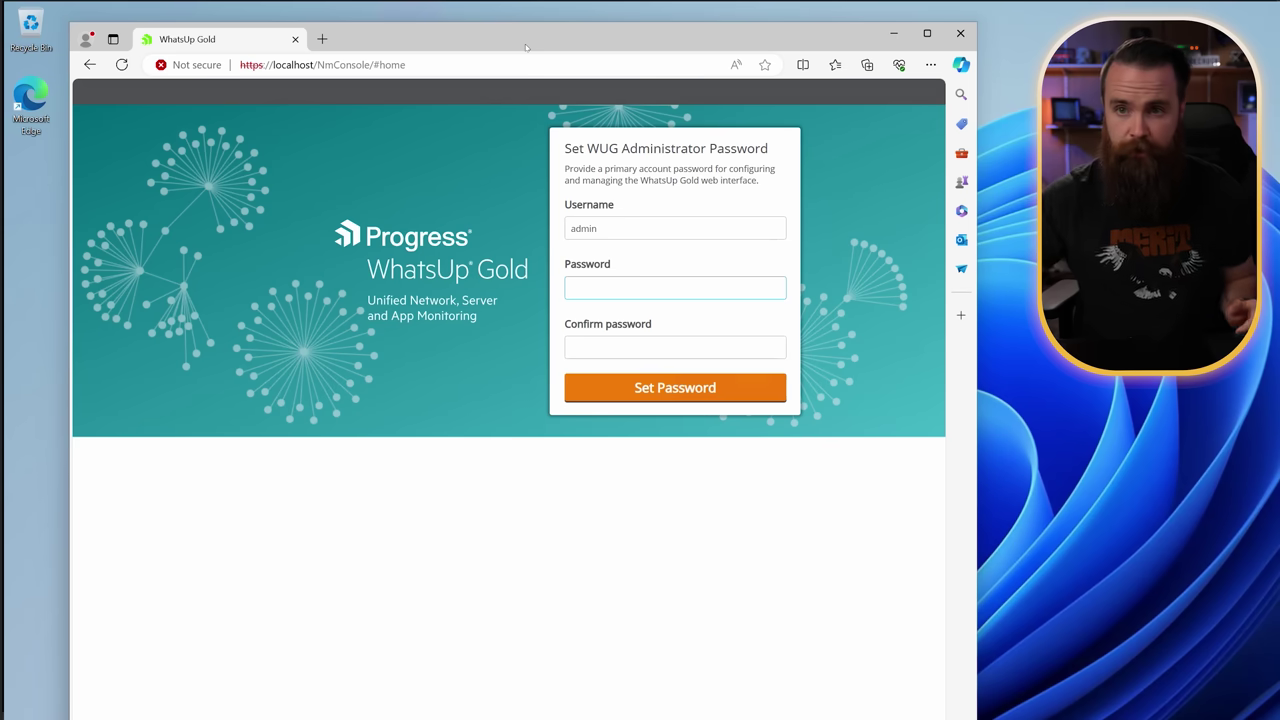
Enter and confirm the admin password, then widen and zoom in the browser console
drag(525, 46, 500, 51)
text(***********)
key(Tab)
text(***********)
click(665, 397)
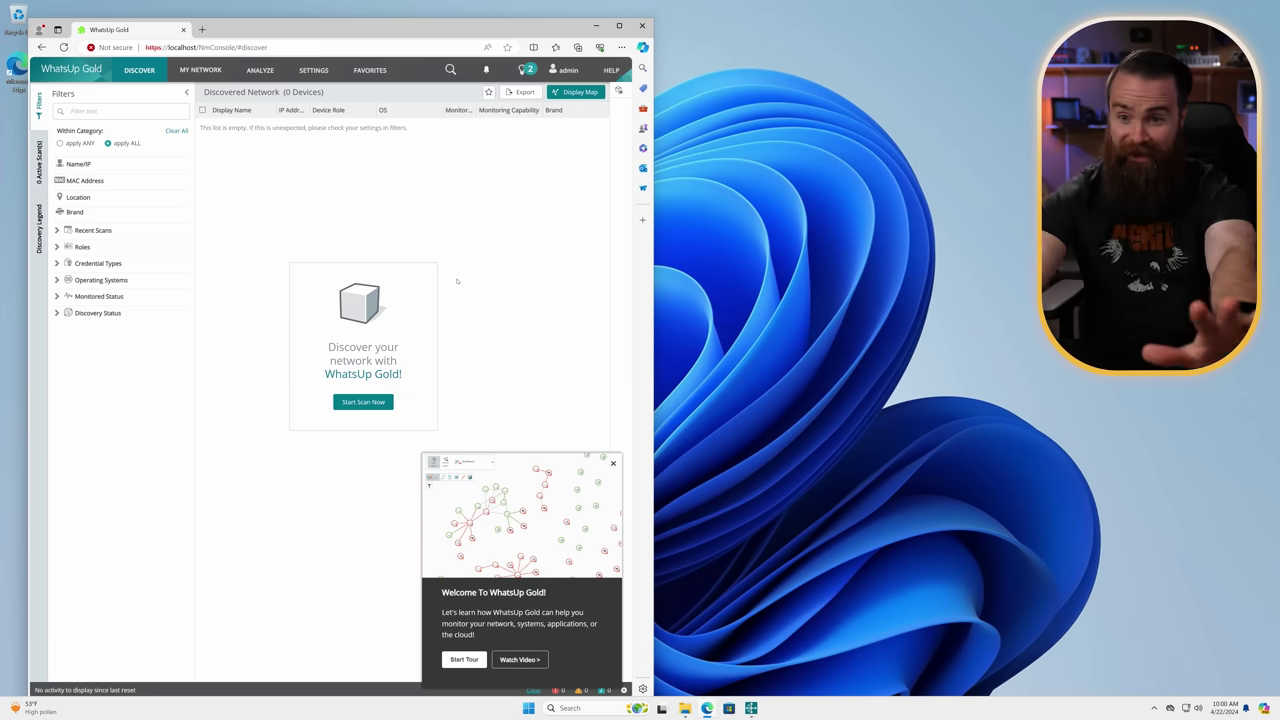
drag(655, 428, 960, 408)
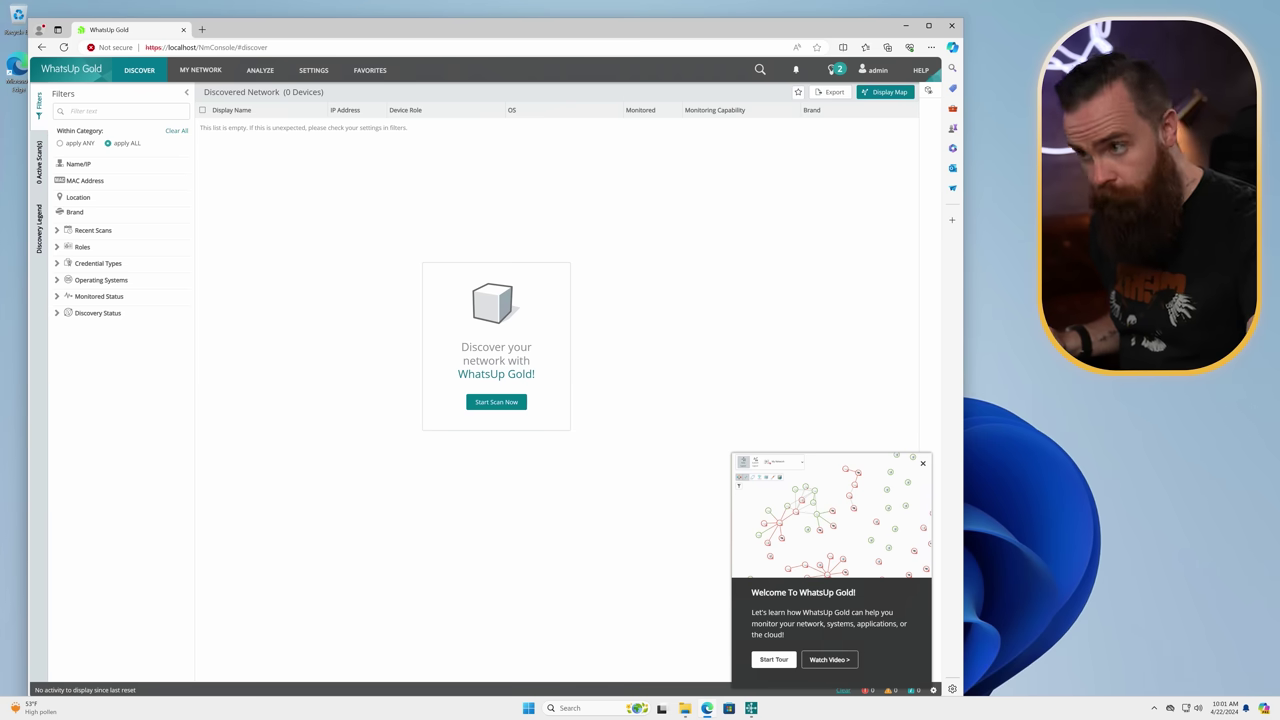
key(ctrl+plus)
key(ctrl+plus)
key(ctrl+plus)
key(ctrl+plus)
Start a new discovery scan seeded with the pasted list of three subnets
mouse_move(221, 80)
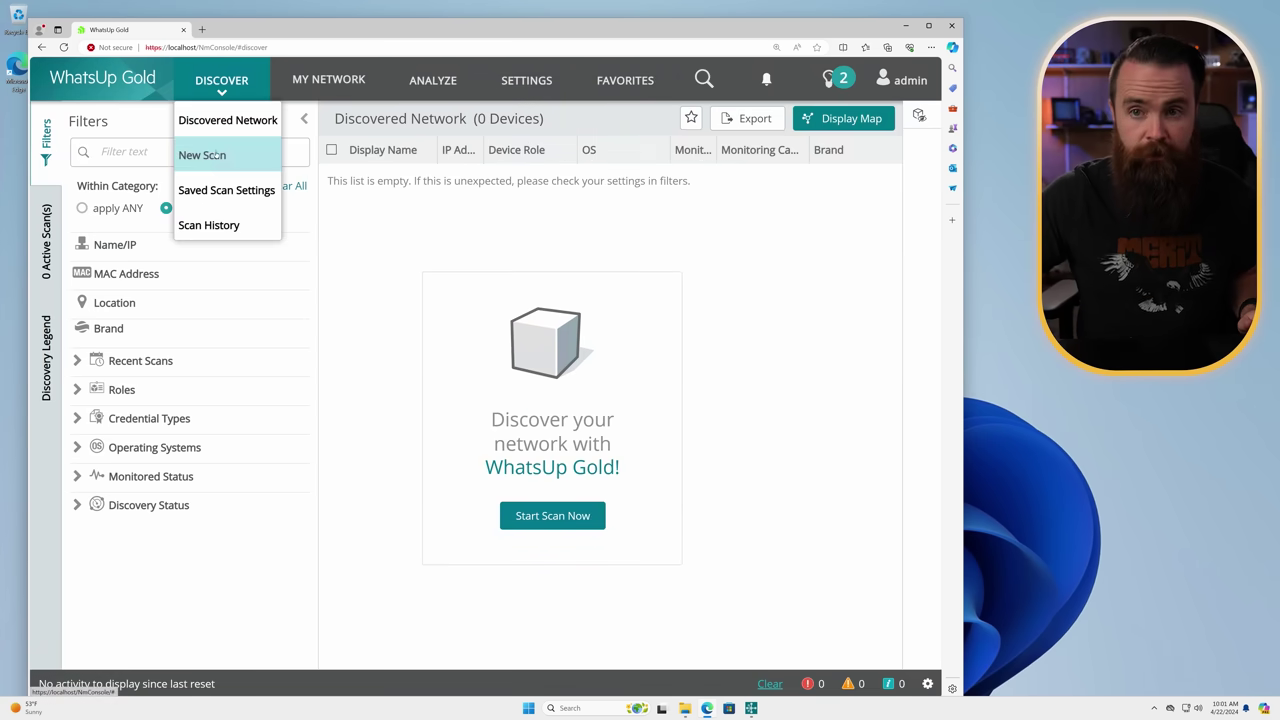
click(224, 155)
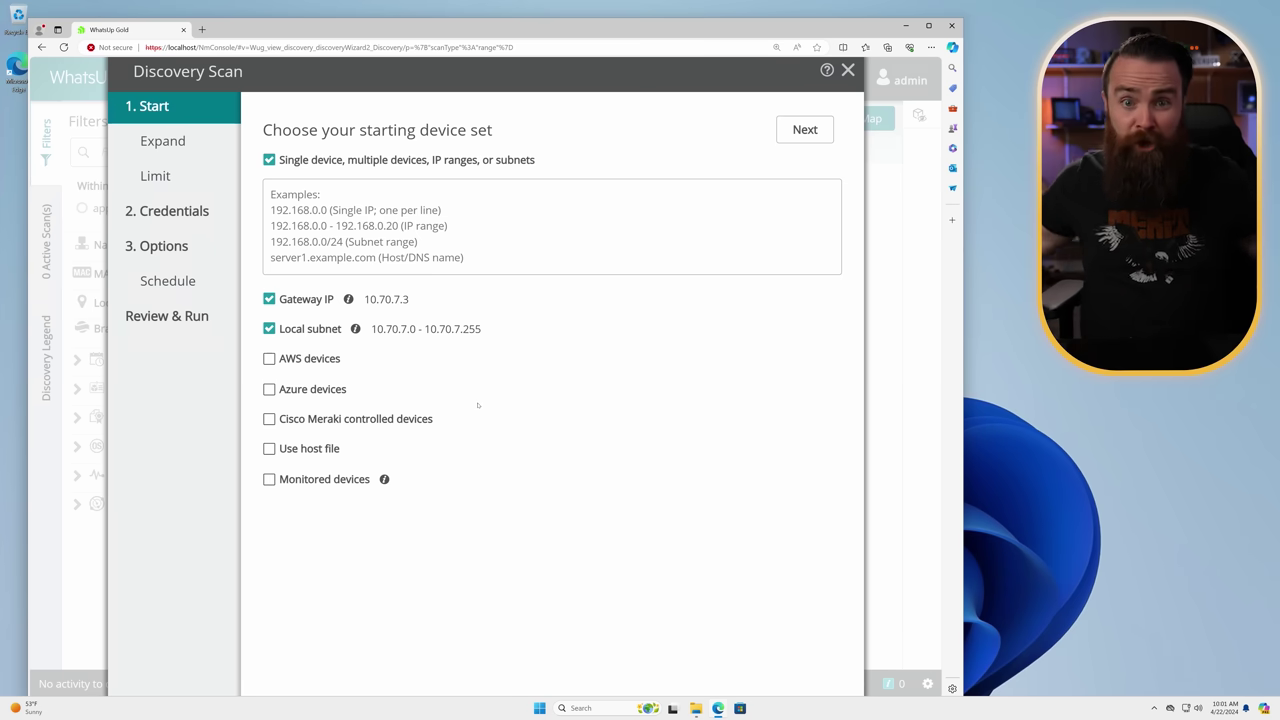
click(345, 255)
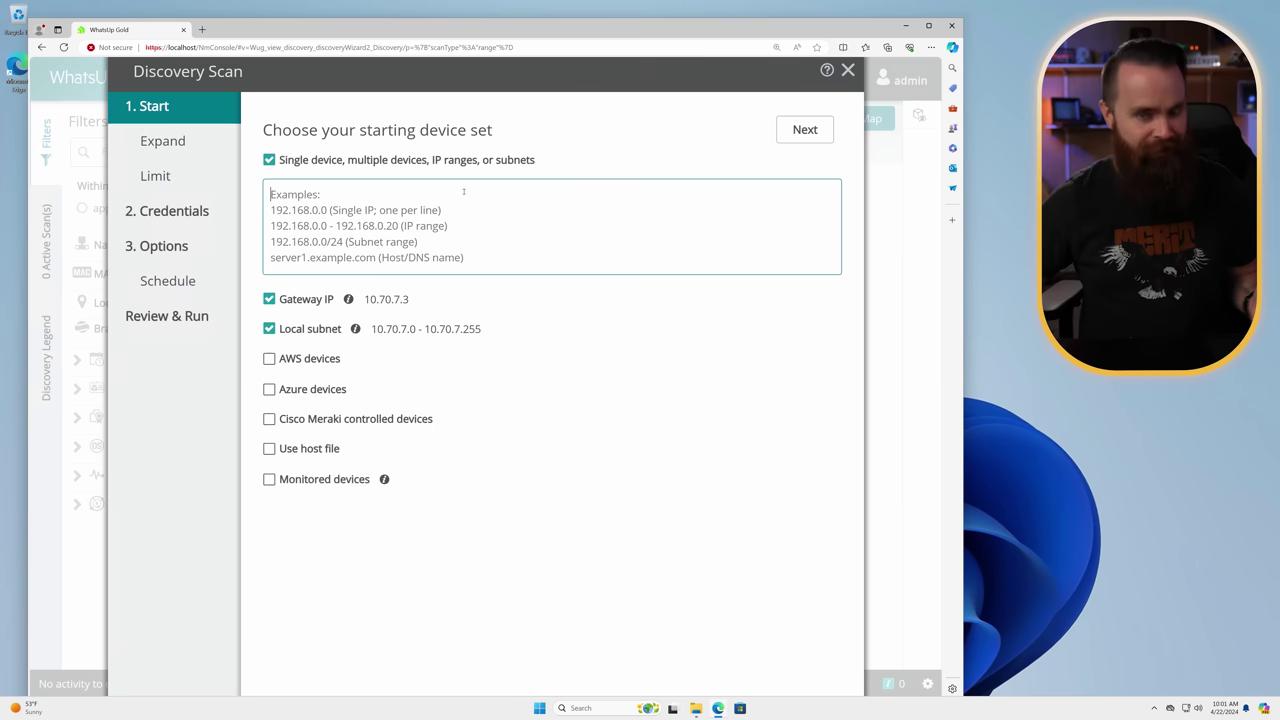
text(10.77.14.0/24 10.70.2.0/24 10.70.13.0/24)
click(513, 383)
Clear the wireless and virtualization expansion options before moving to Credentials
click(815, 131)
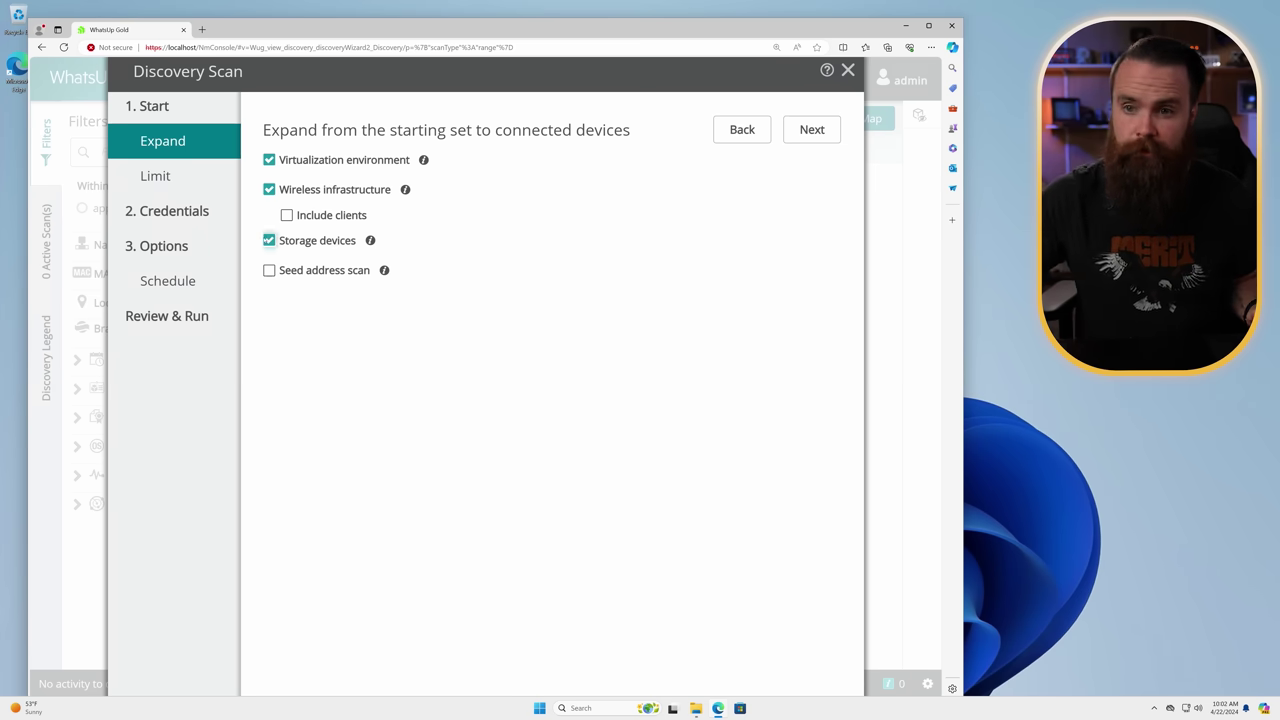
click(269, 189)
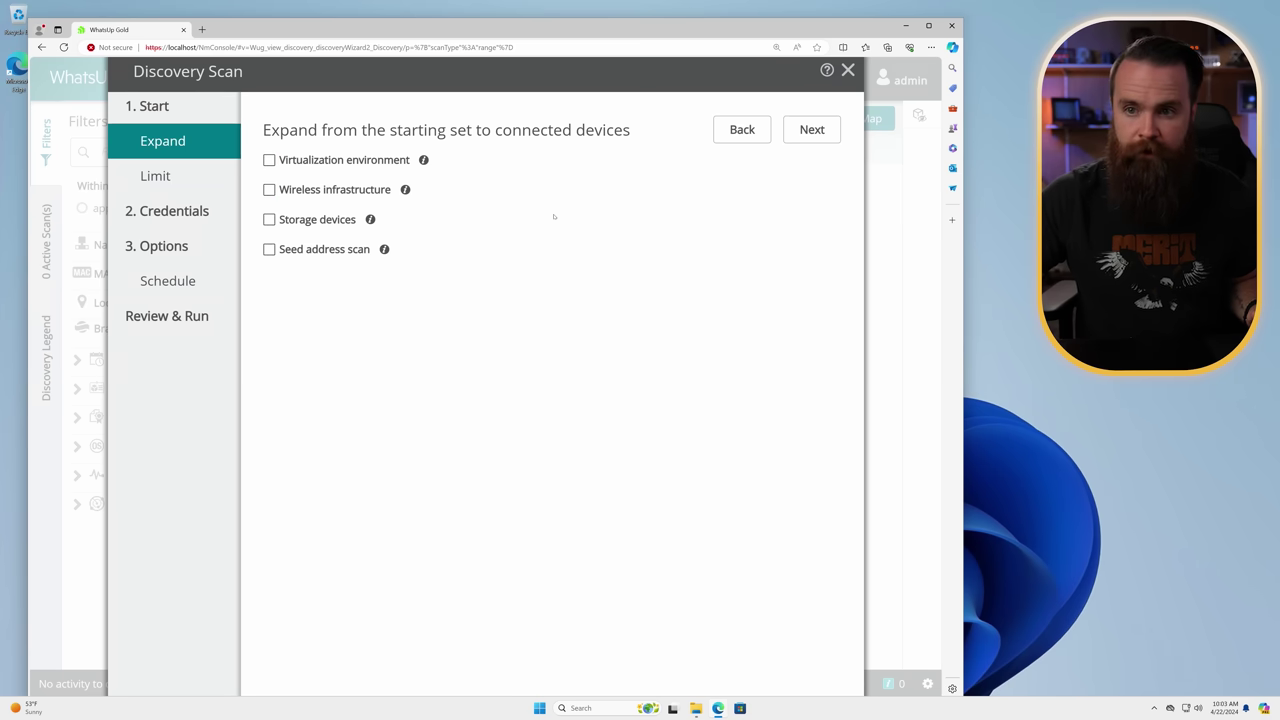
click(815, 135)
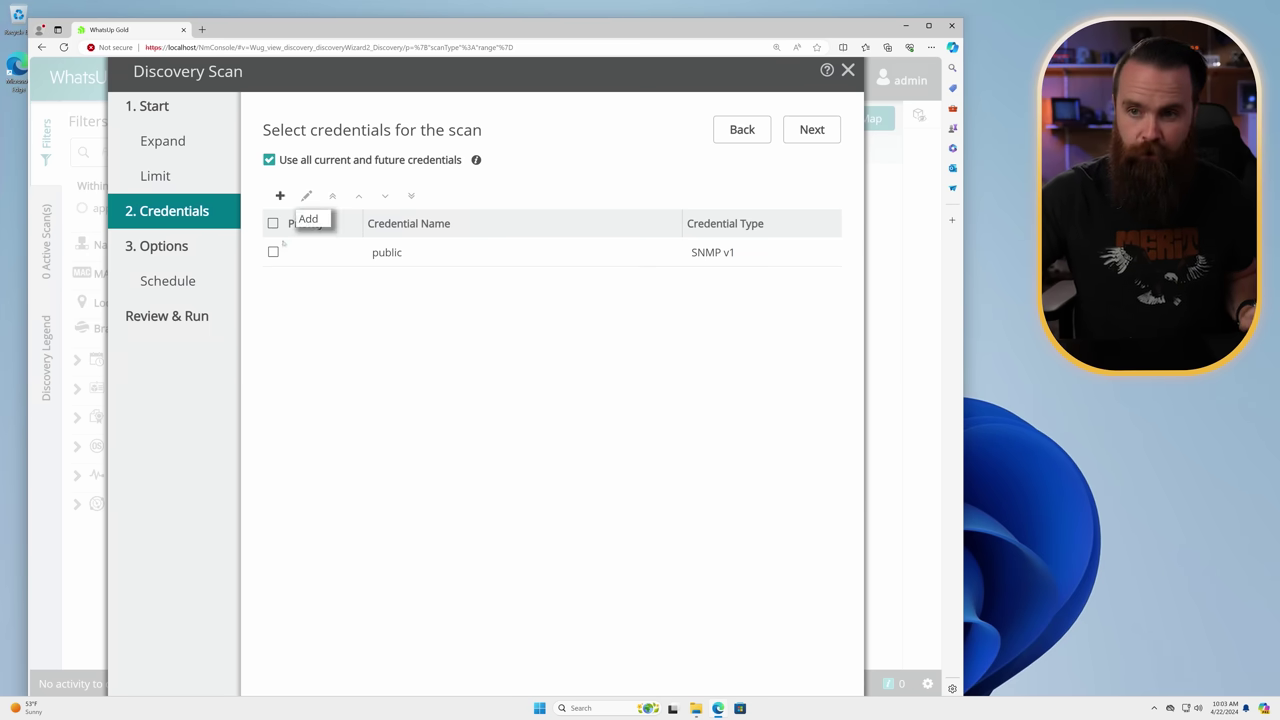
Add an SNMP v2 credential described 'My snmp string' with the pasted read community
click(280, 196)
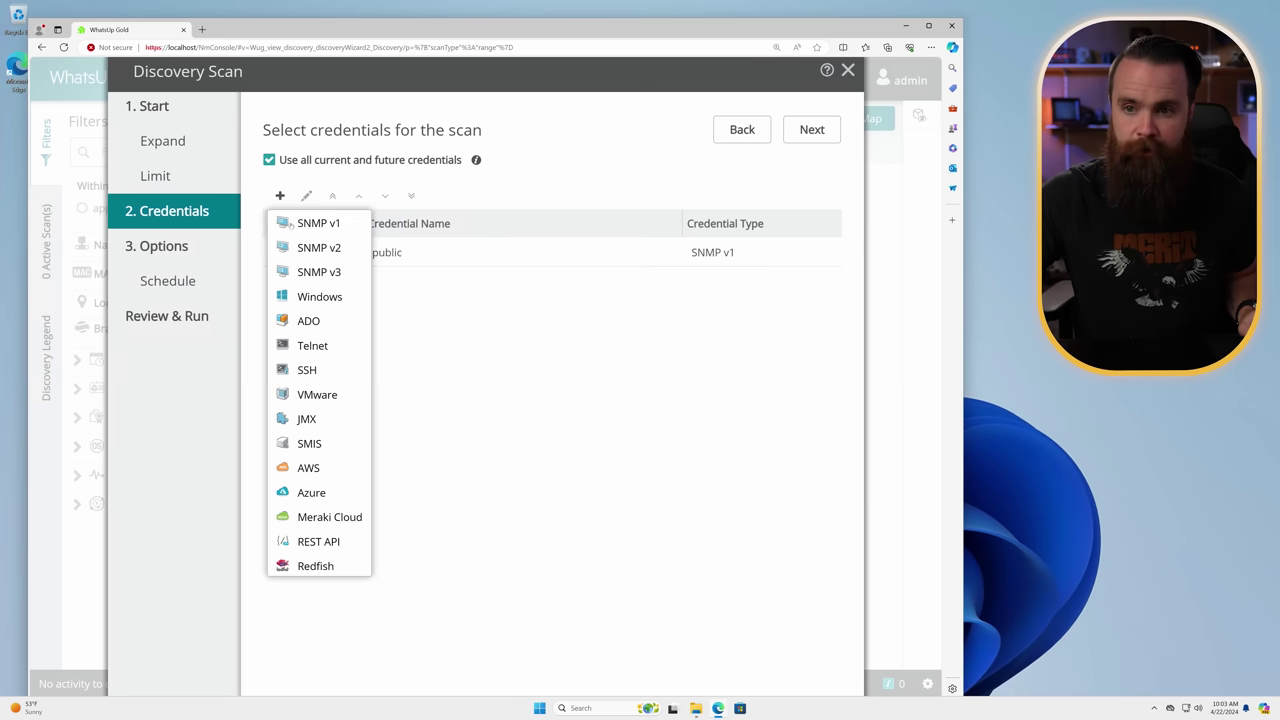
click(325, 248)
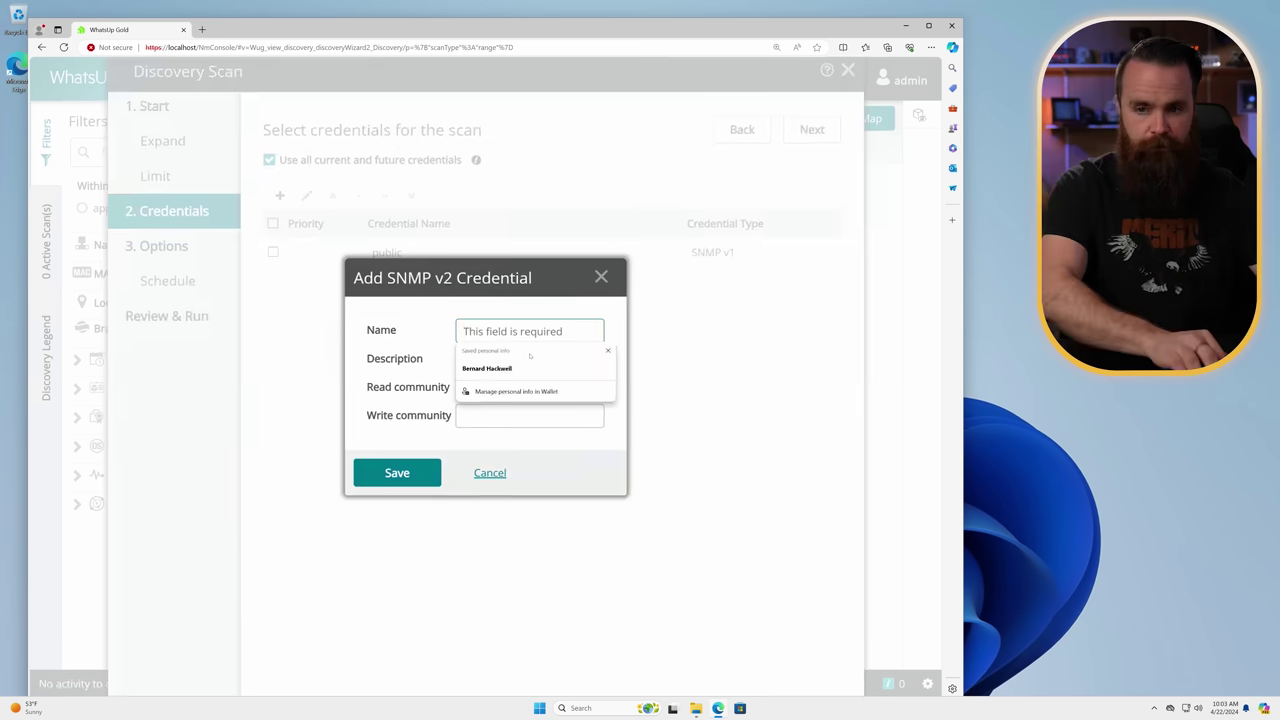
click(530, 349)
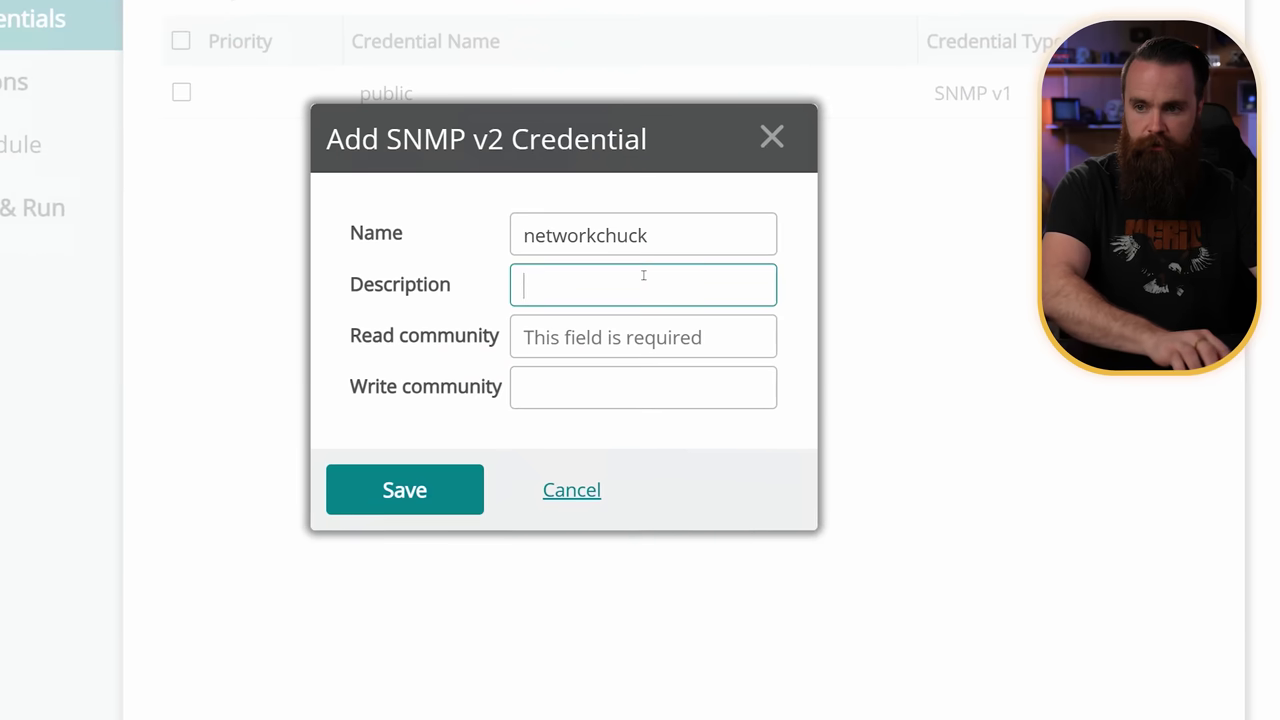
text(My snmp string)
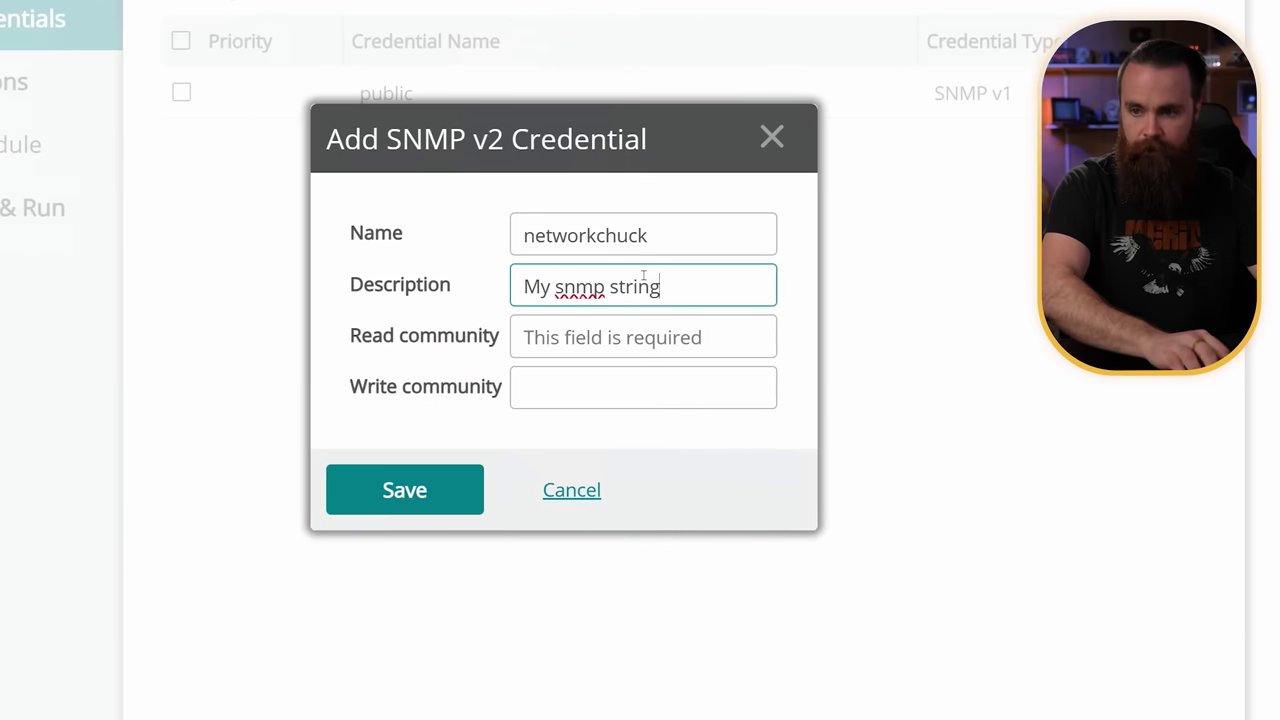
key(Tab)
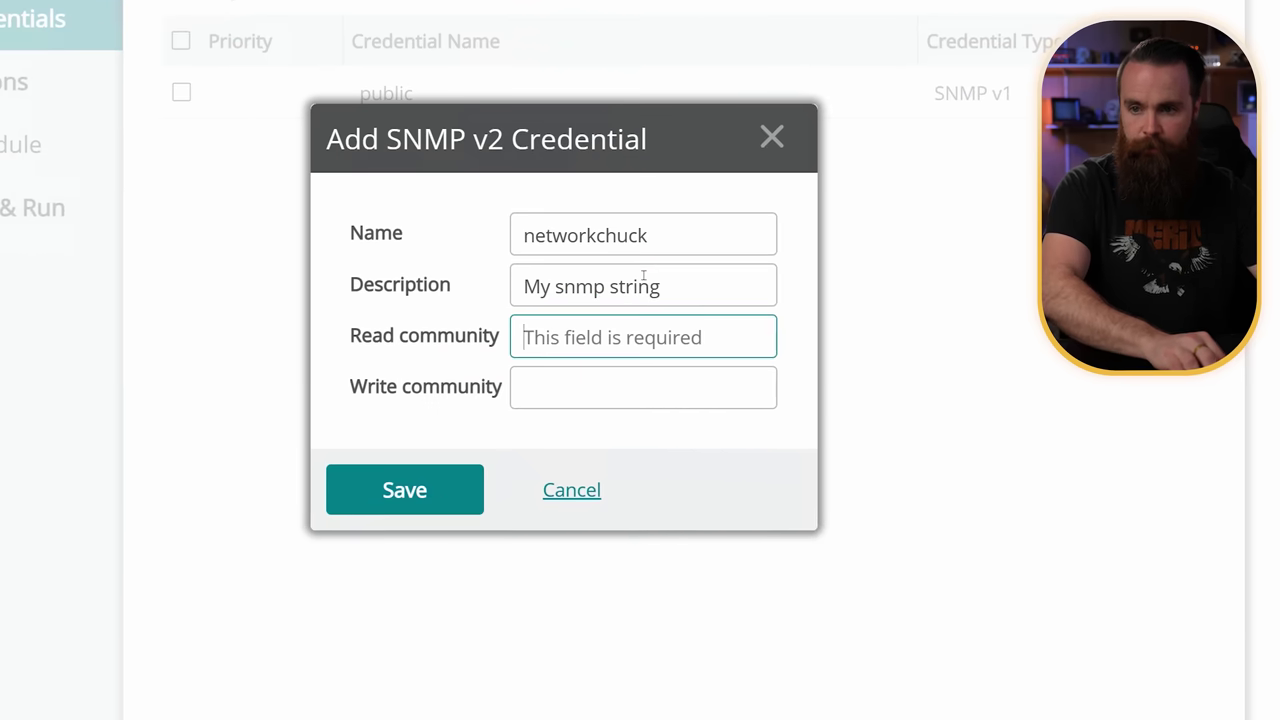
key(ctrl+v)
click(542, 383)
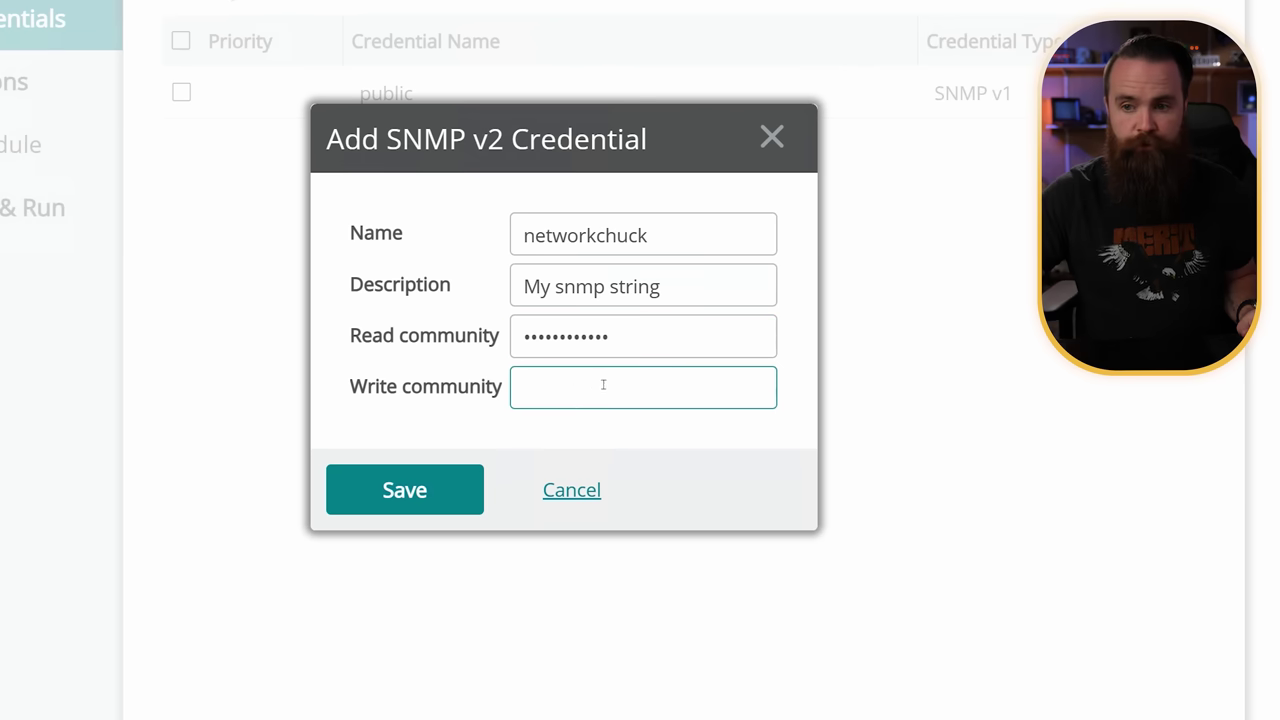
click(540, 448)
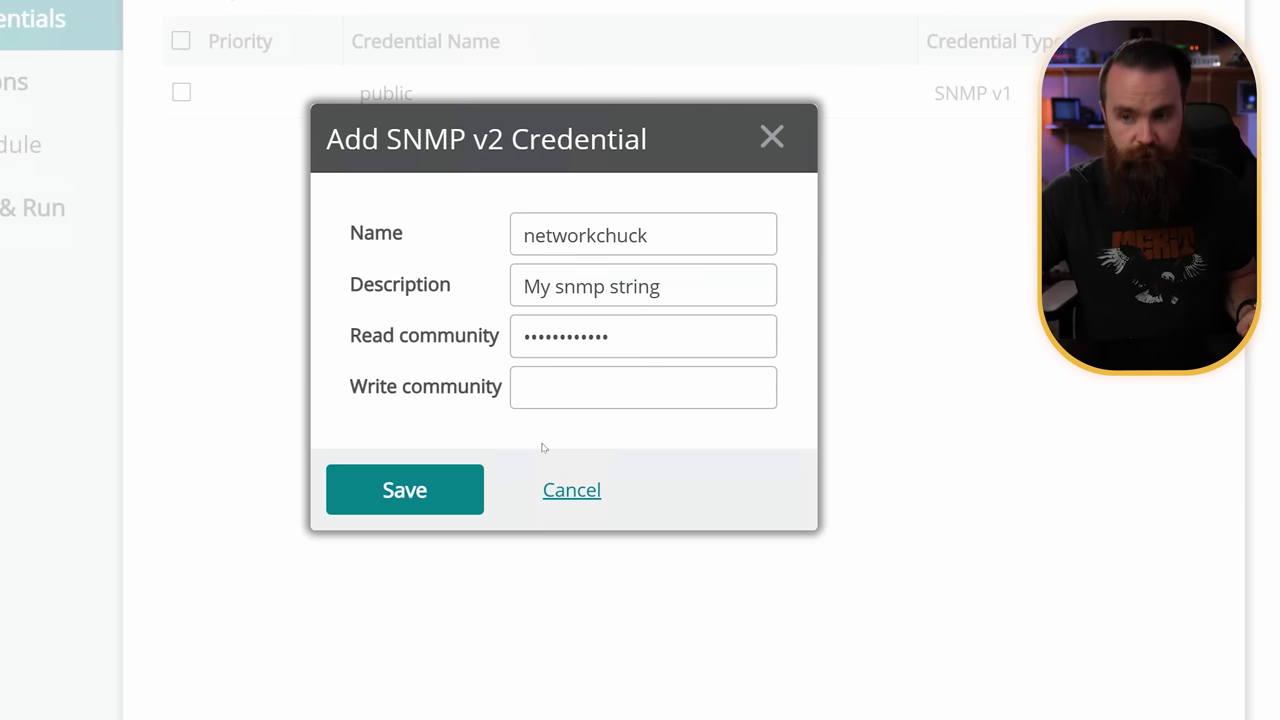
click(410, 495)
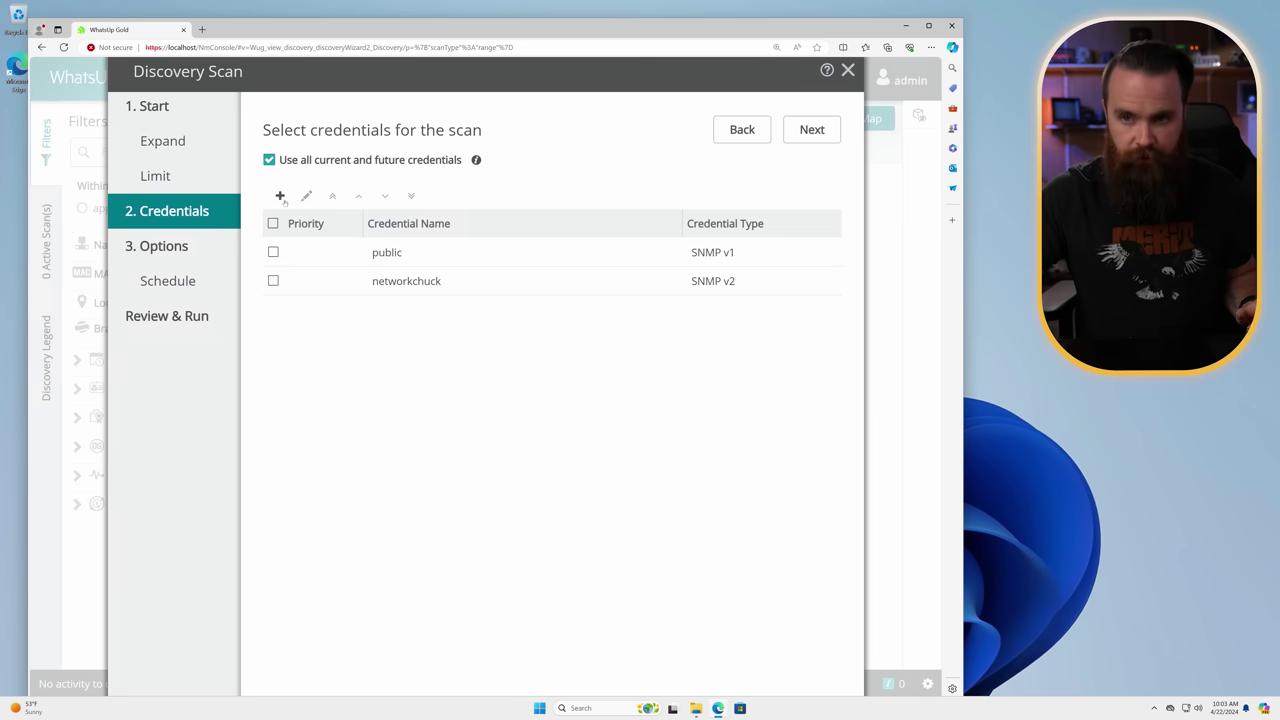
Add a Windows credential 'My windows' for user .\administrator with its password
click(281, 196)
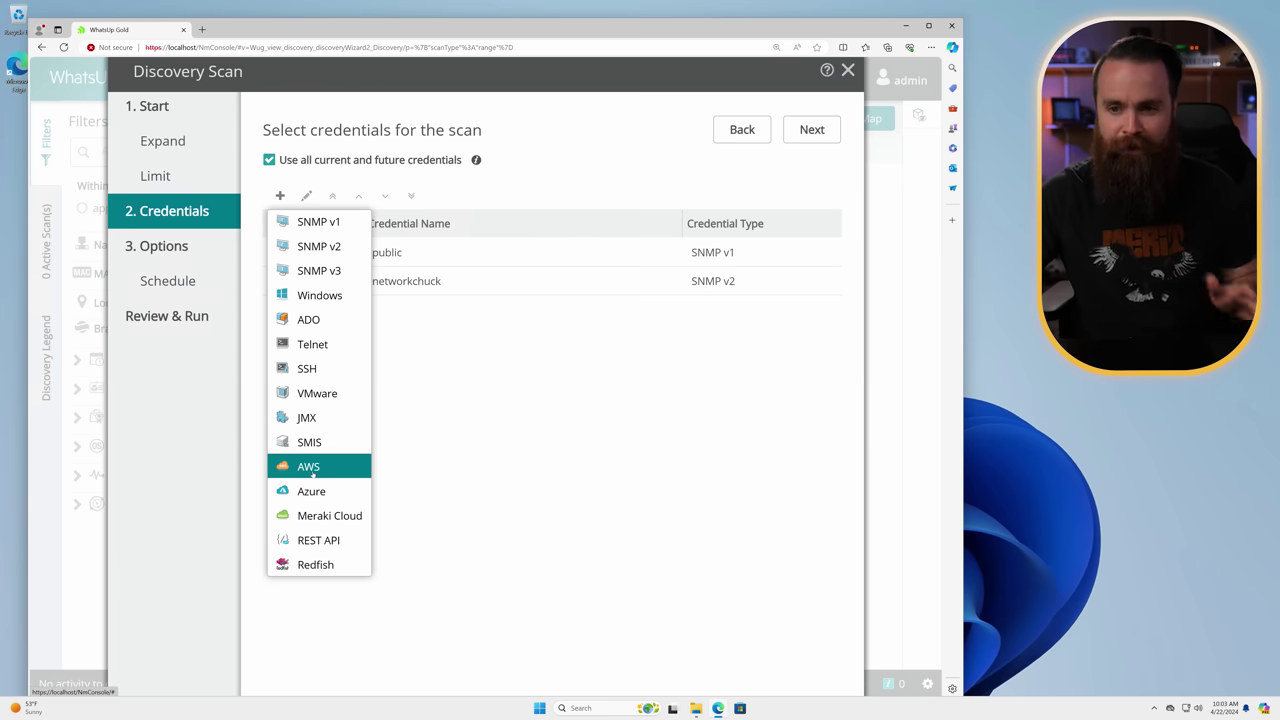
click(316, 295)
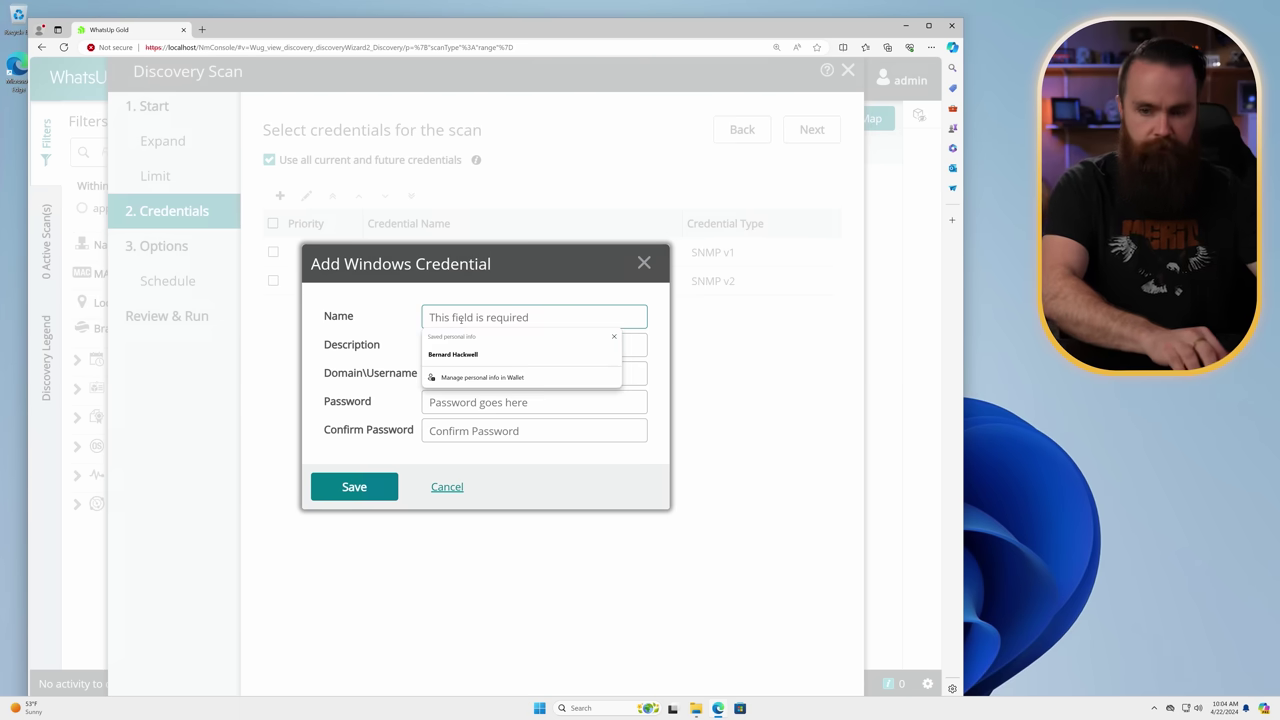
text(My windows)
click(439, 372)
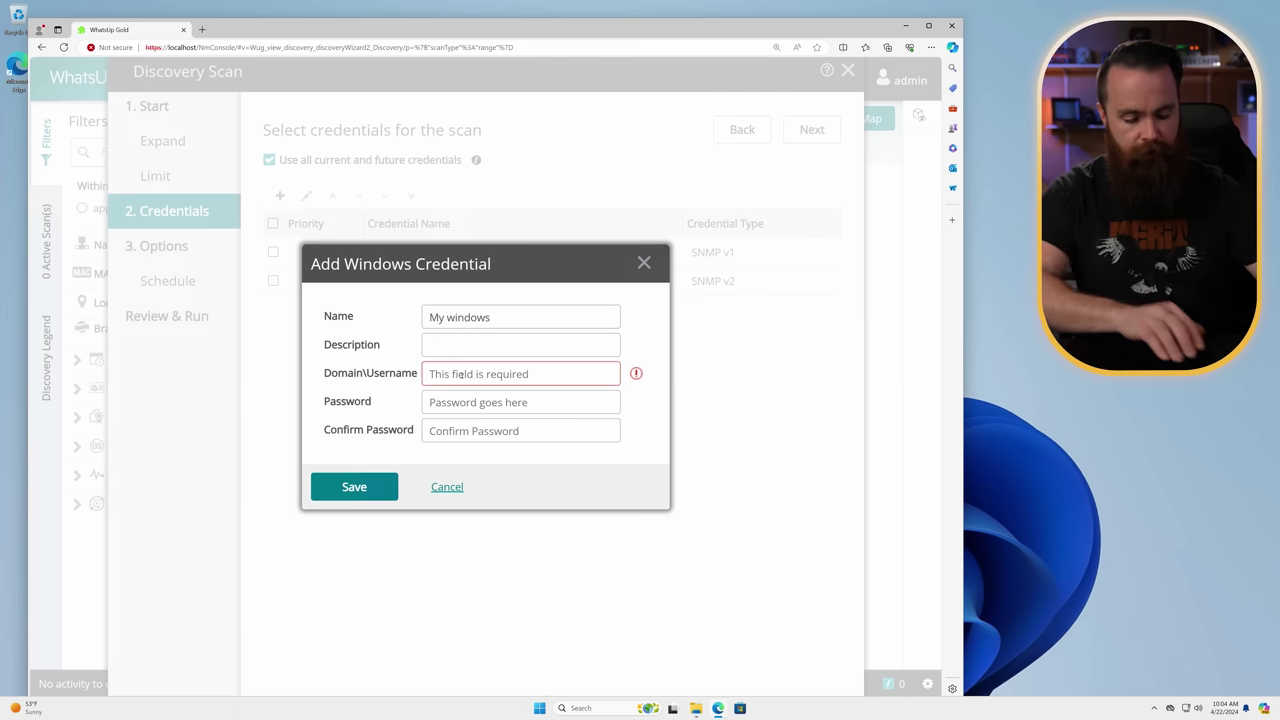
text(.\)
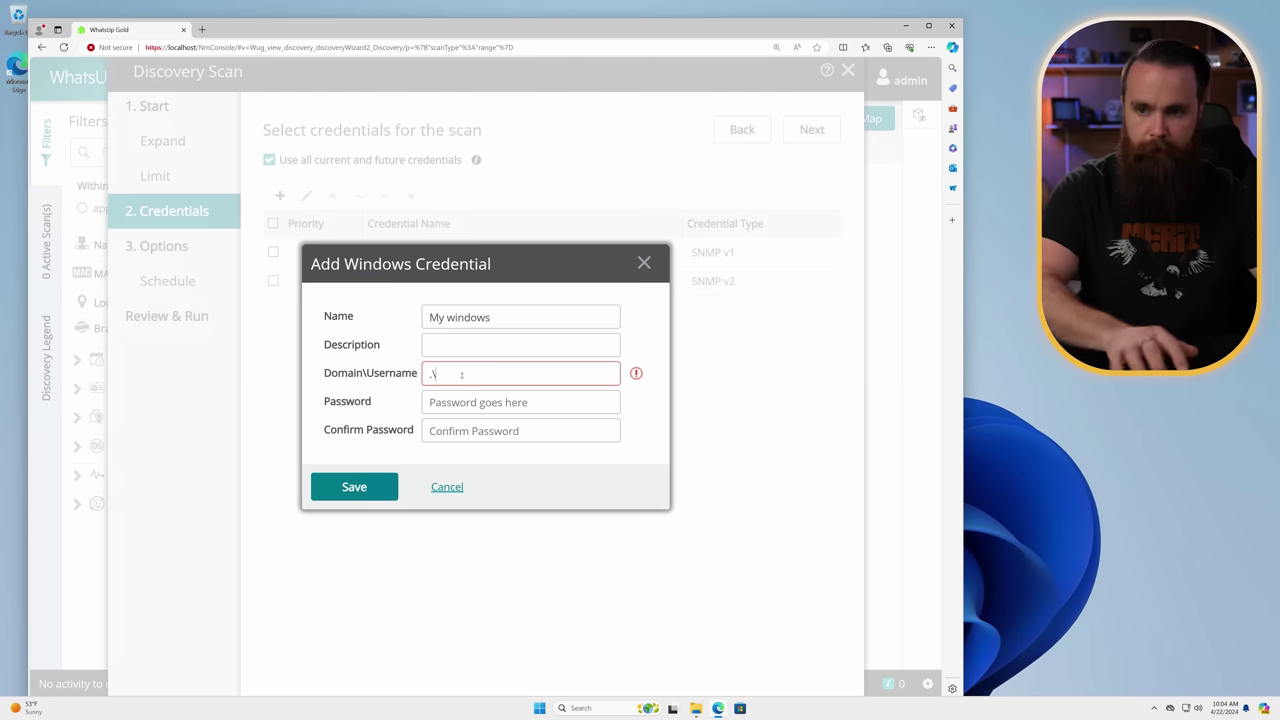
text(ad)
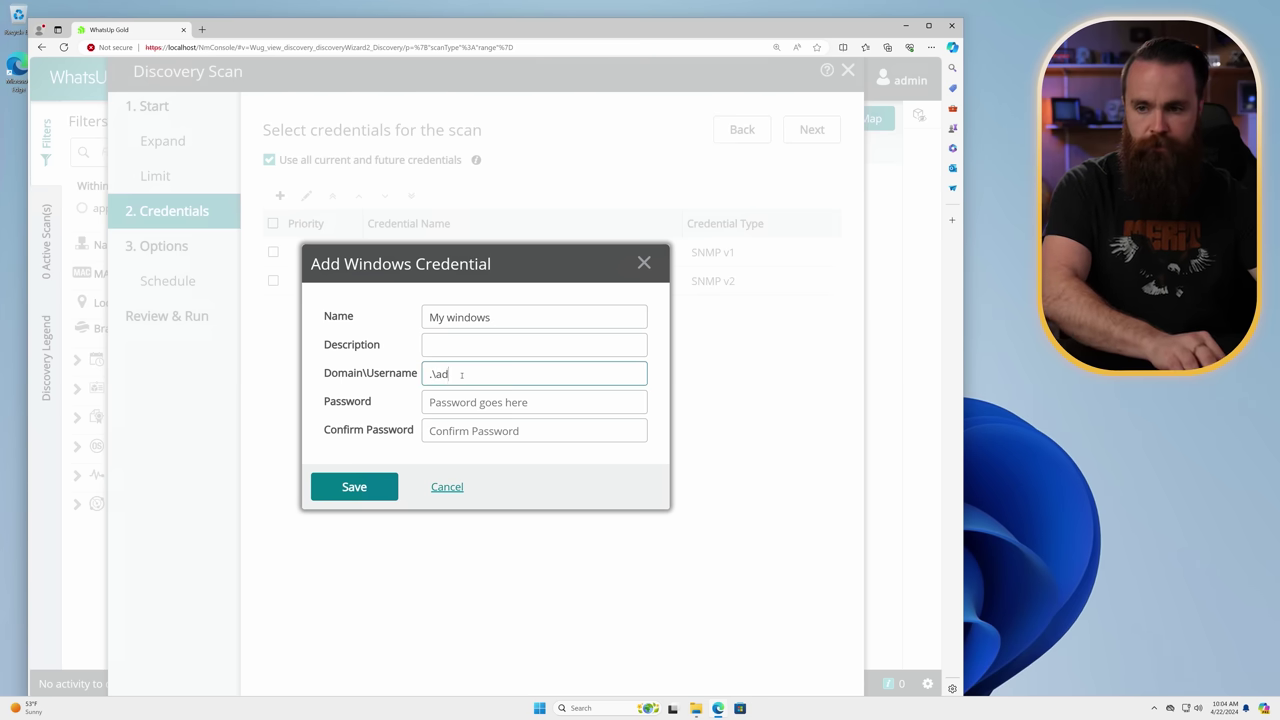
text(ministrator)
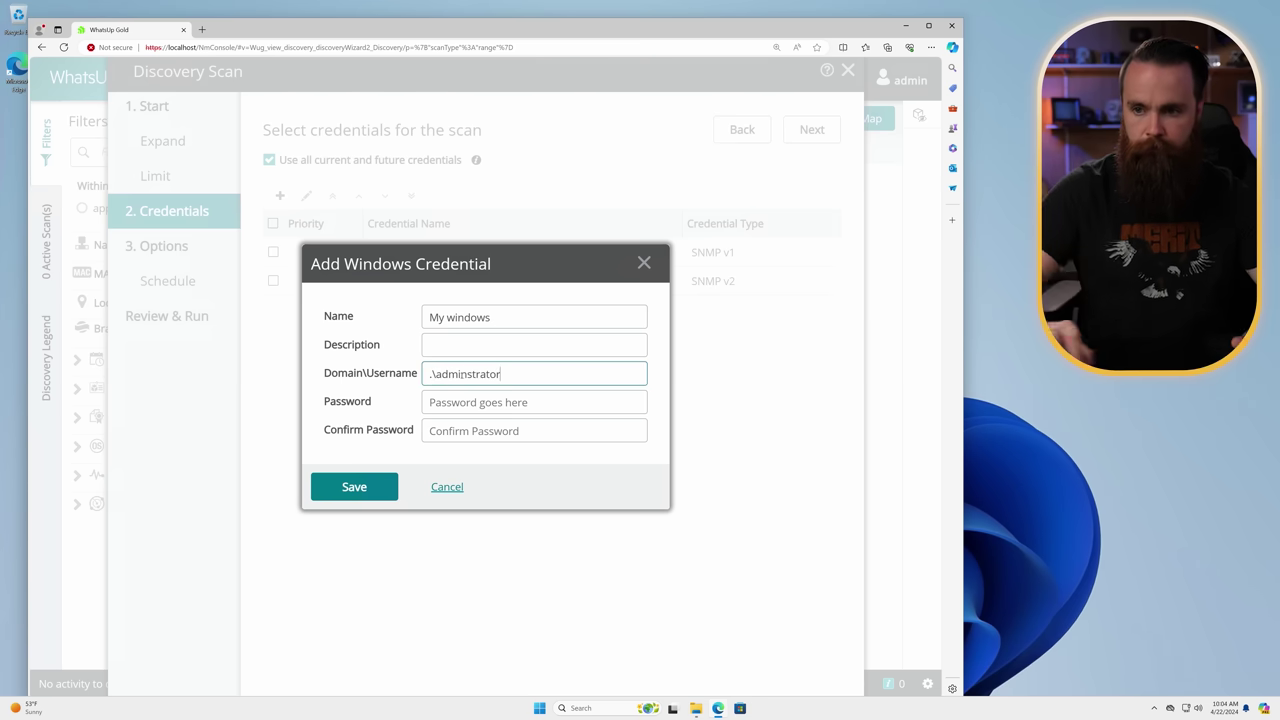
key(Tab)
text(************)
key(Tab)
text(************)
click(355, 488)
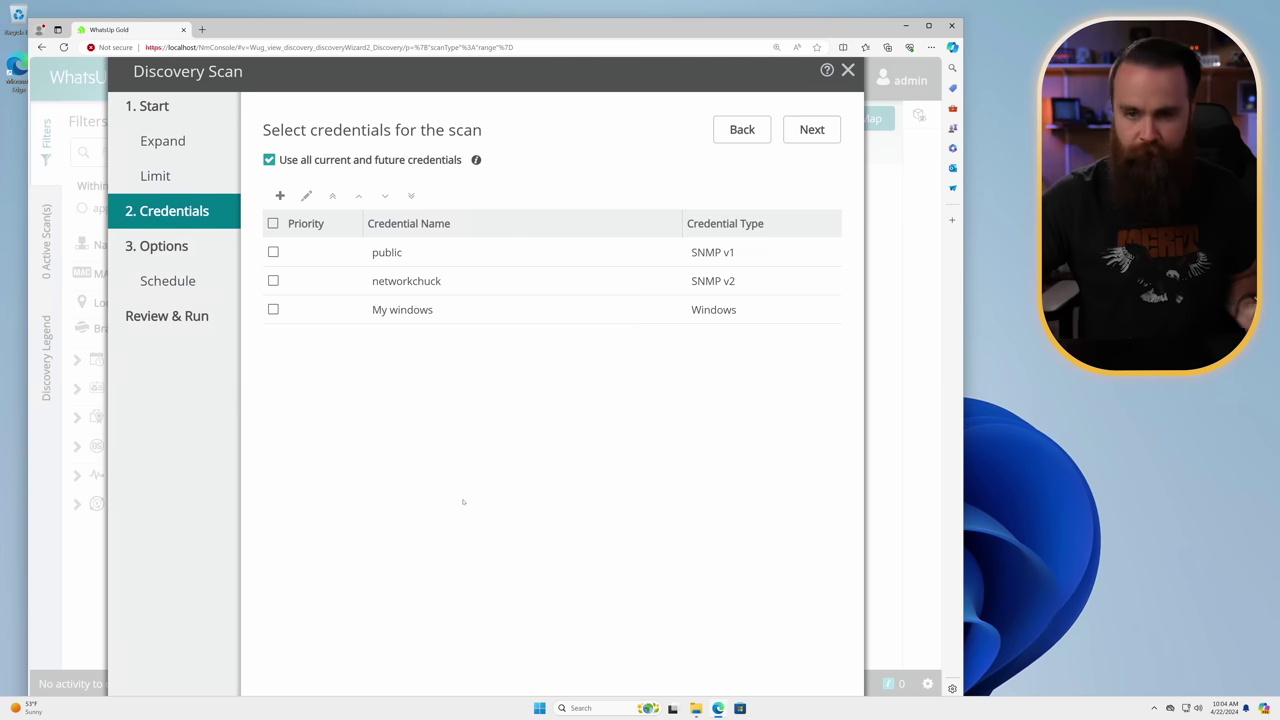
Add an SSH credential with user name and password, then tick the SNMP v2 credential
click(280, 196)
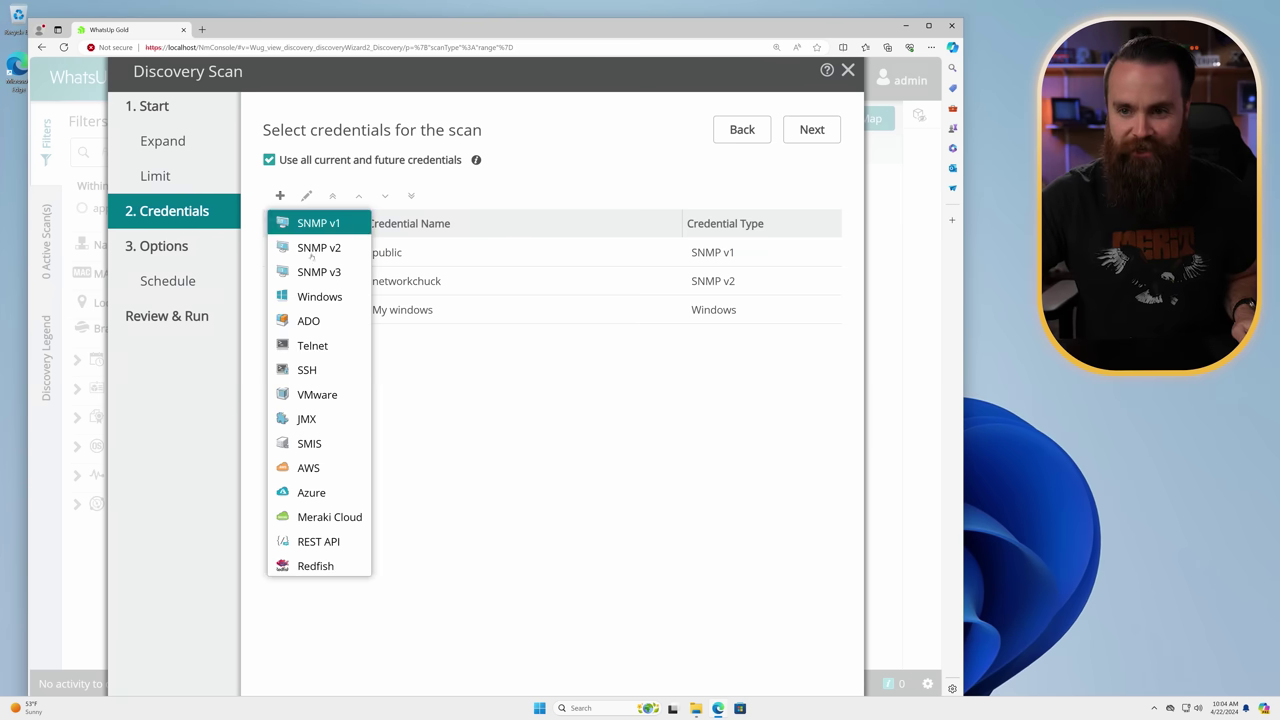
click(310, 366)
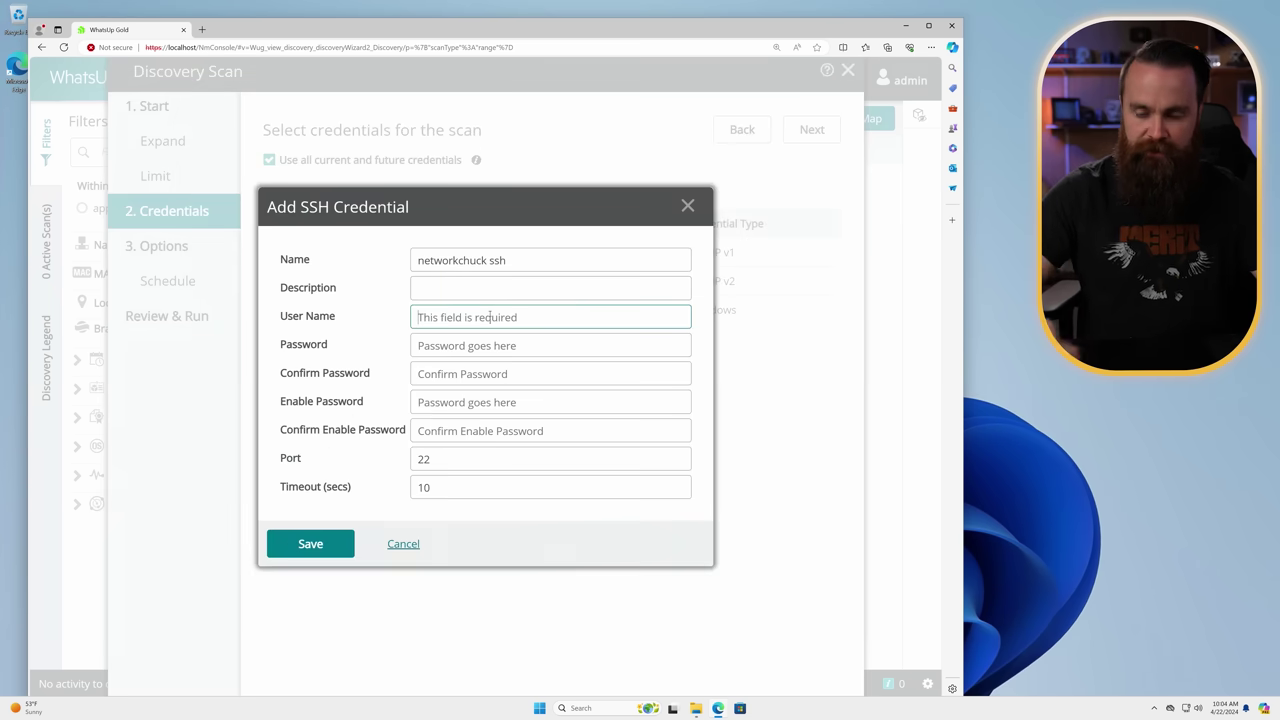
click(489, 316)
text(networkchuck)
key(Tab)
text(************)
key(Tab)
text(************)
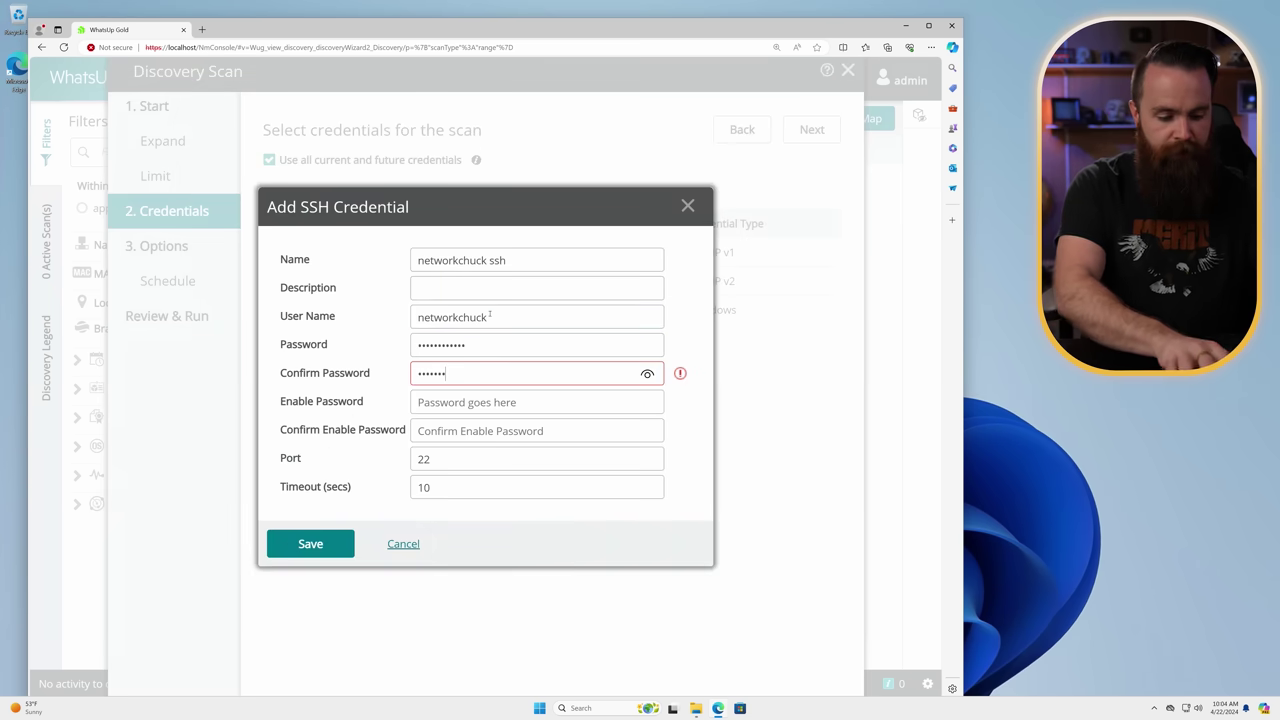
key(Tab)
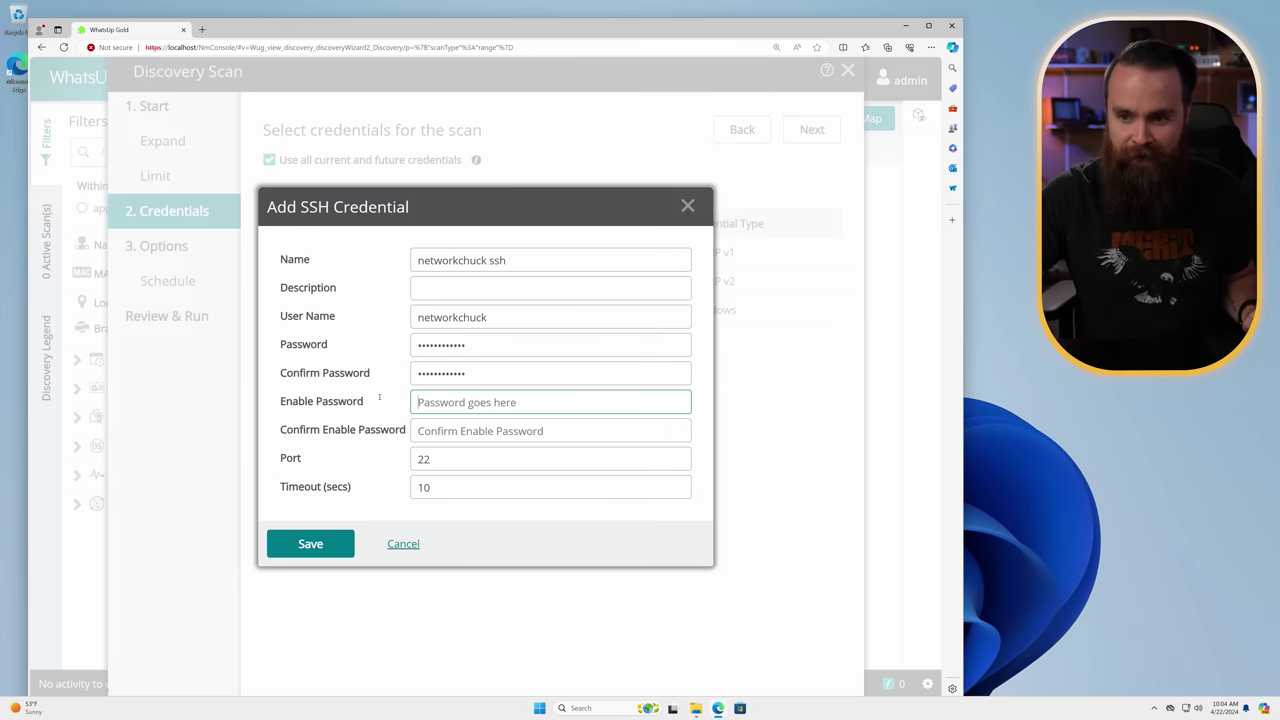
click(427, 432)
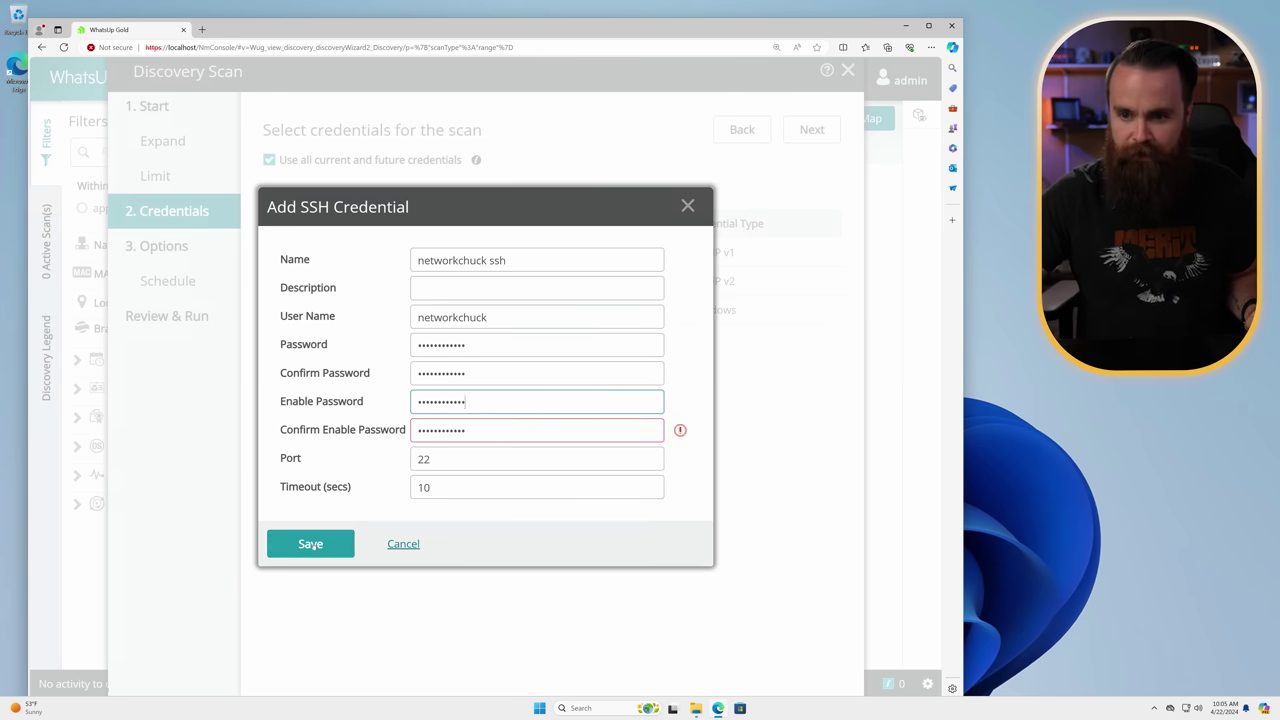
click(322, 545)
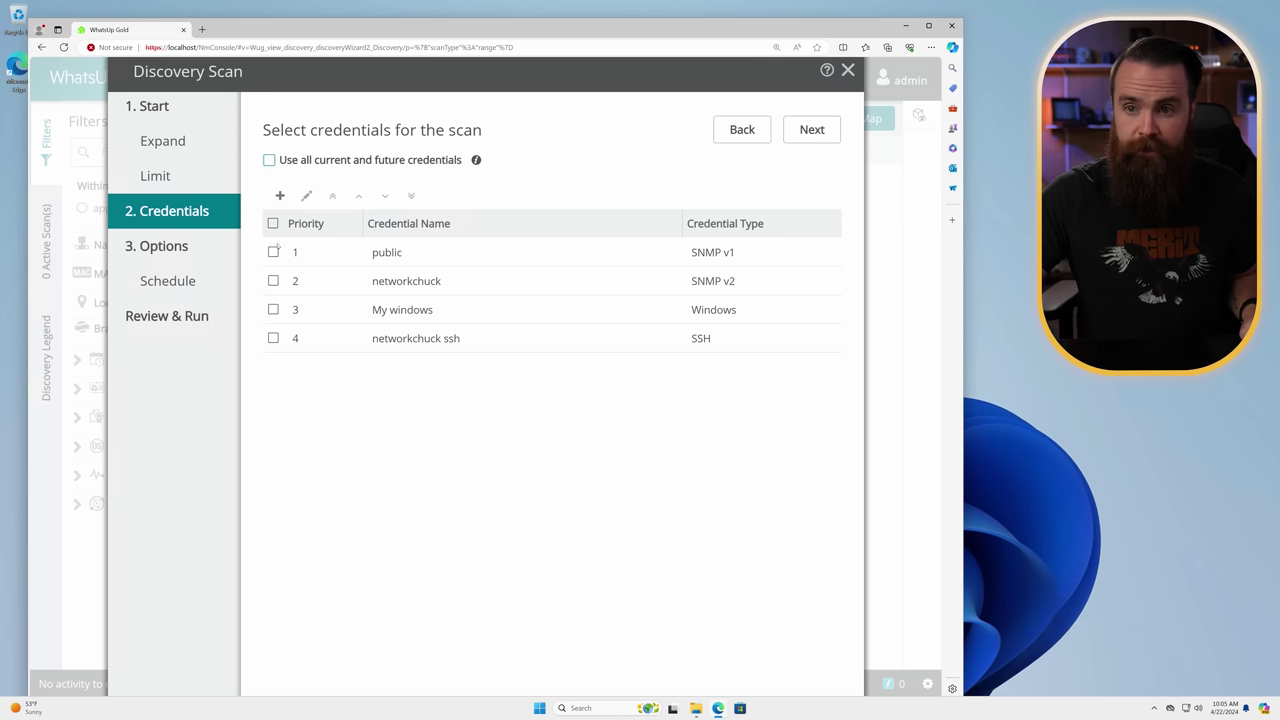
click(273, 281)
Include the Windows and SSH credentials, enable auto-monitoring of new devices, and run the scan
click(273, 309)
click(273, 338)
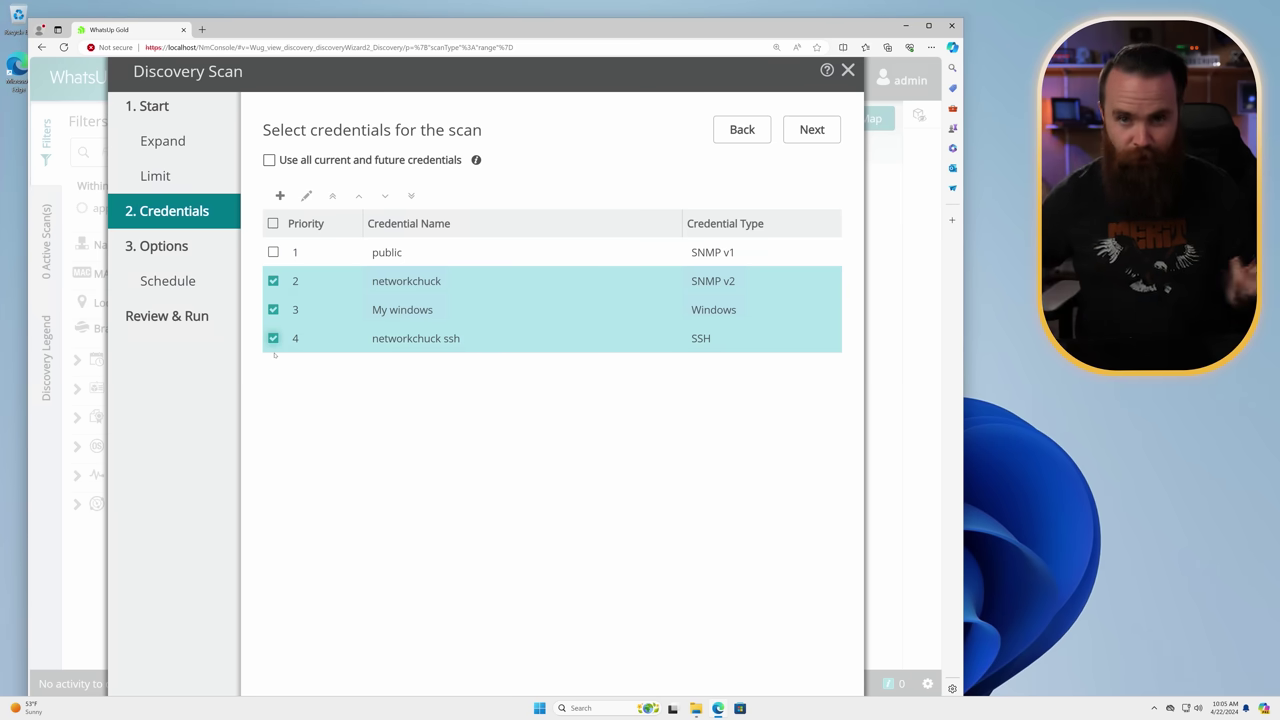
click(812, 129)
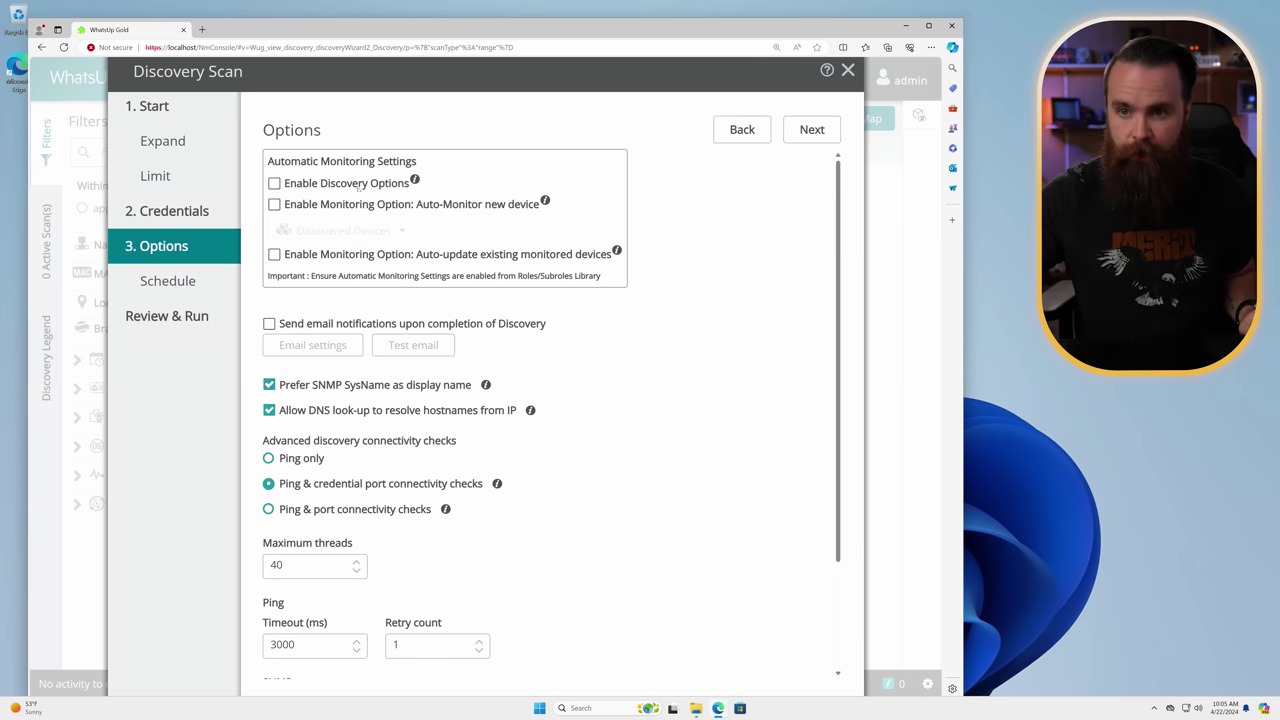
click(272, 205)
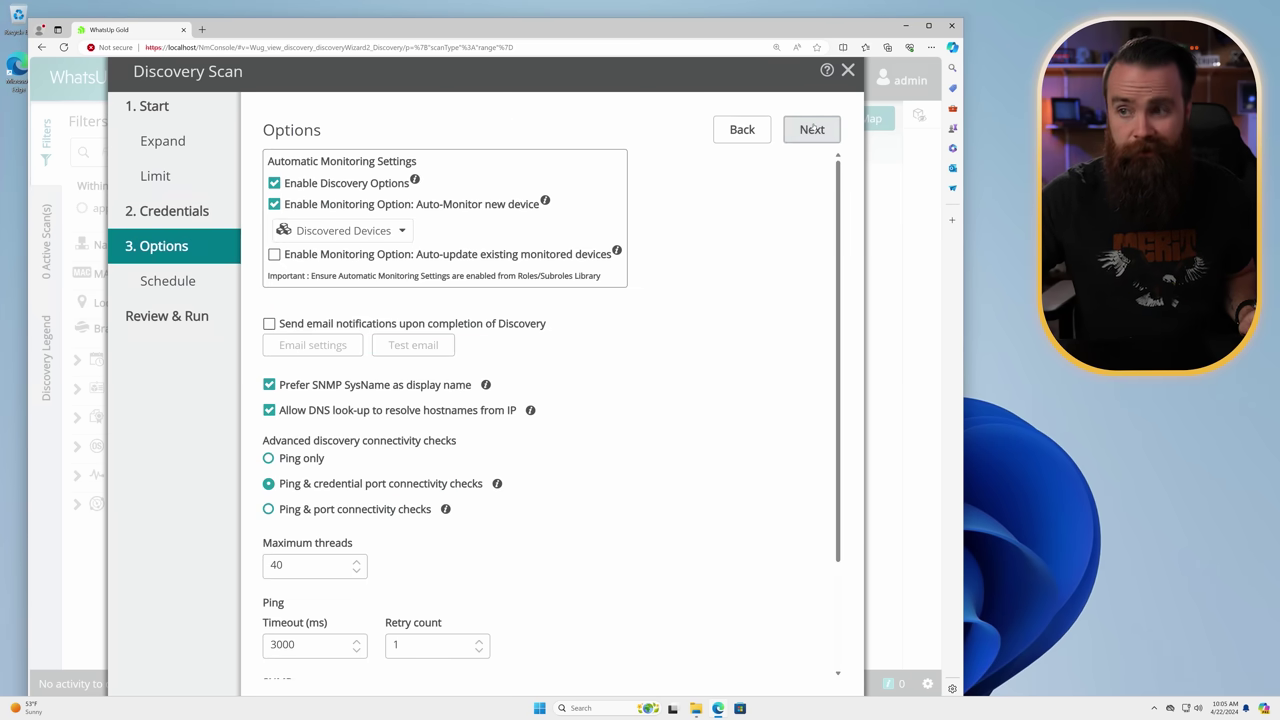
click(812, 129)
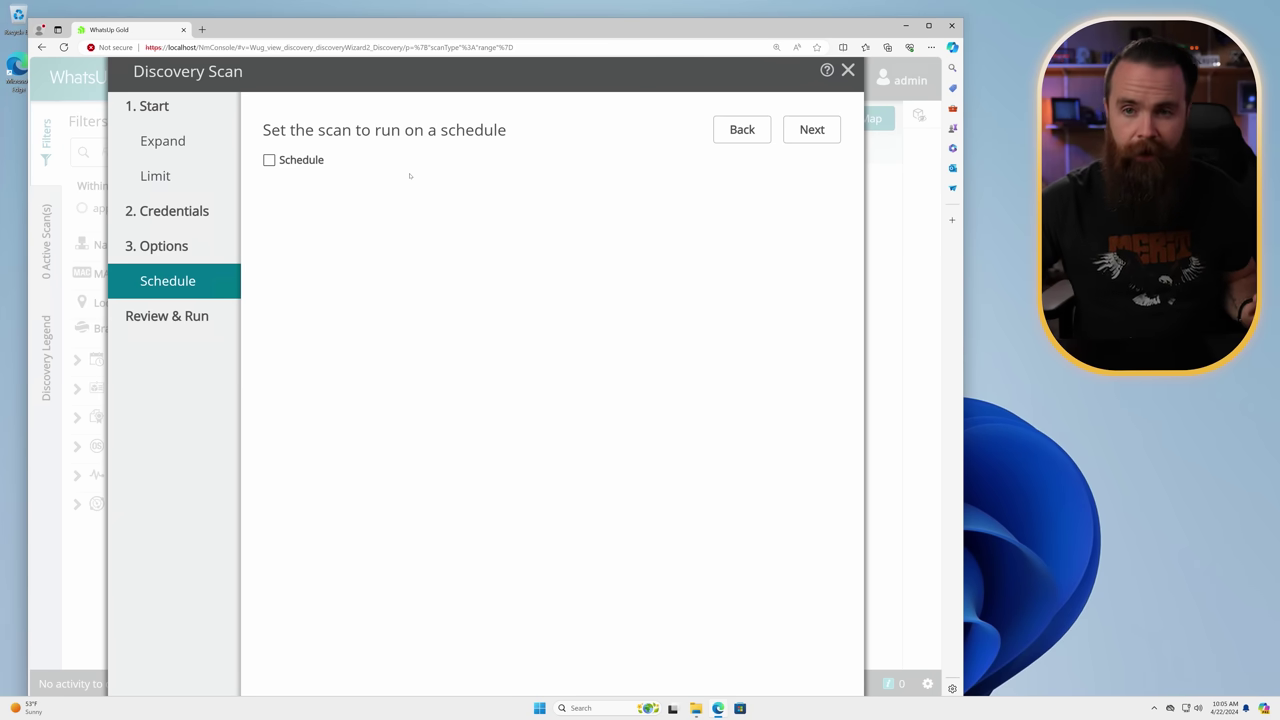
click(805, 131)
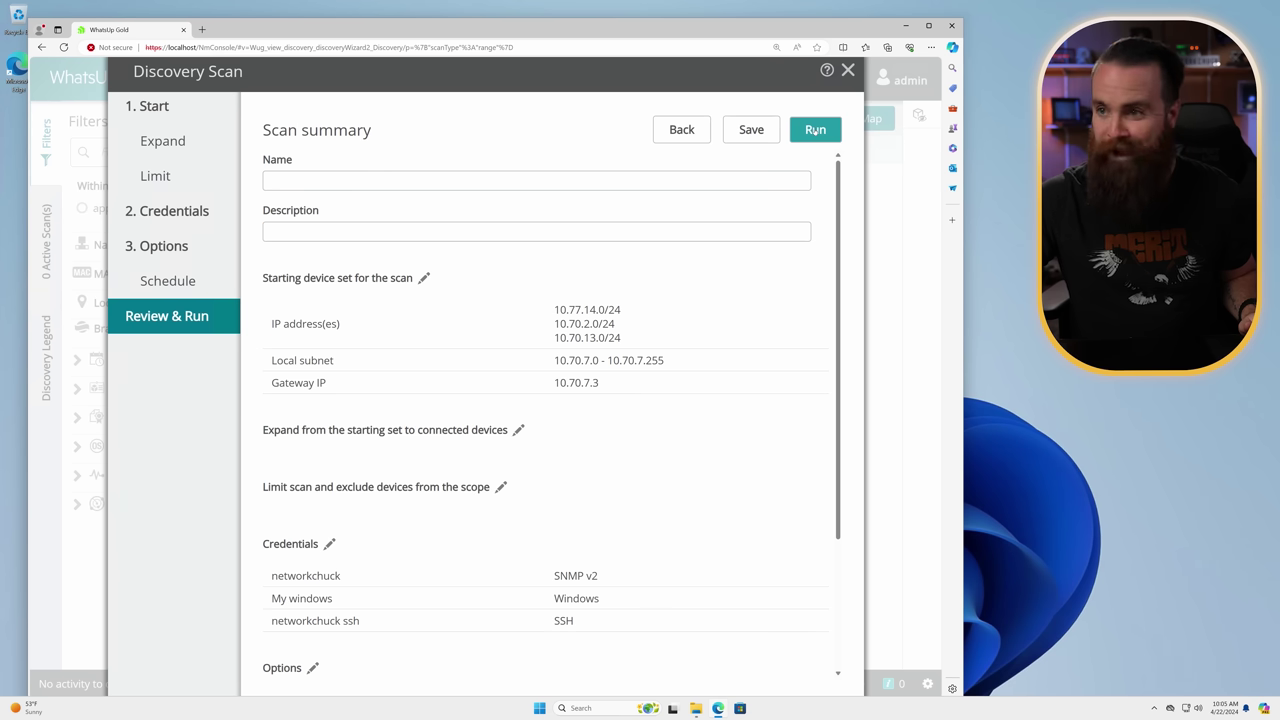
click(815, 131)
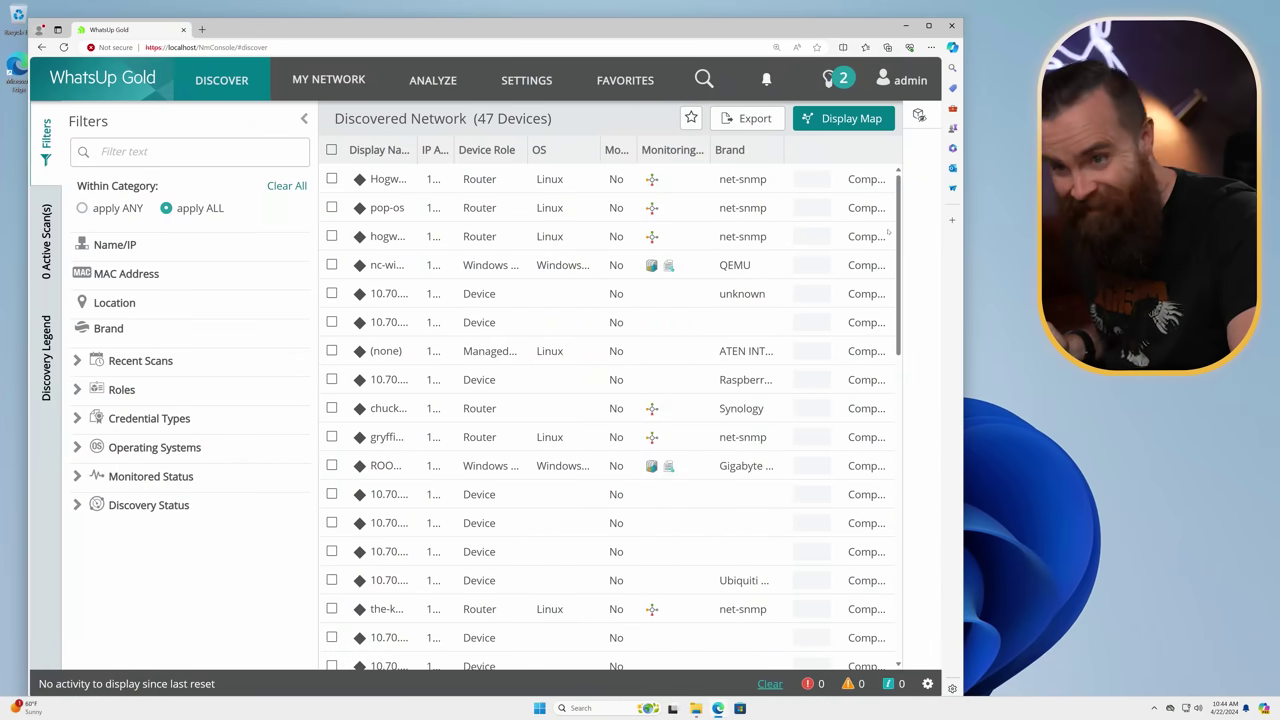
Maximize the browser and scroll through the 47 discovered devices' columns
key(super+Up)
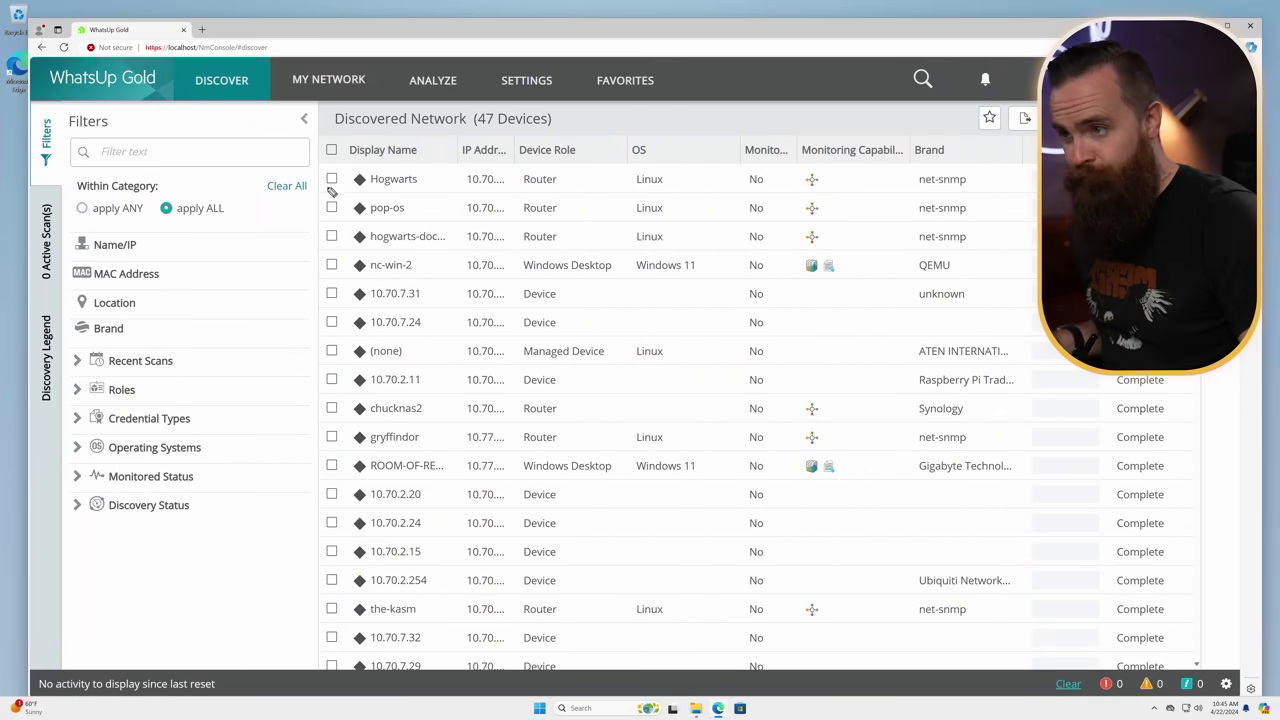
mouse_move(336, 193)
mouse_down()
mouse_move(342, 377)
mouse_move(482, 305)
mouse_move(396, 152)
mouse_up()
drag(511, 173, 510, 204)
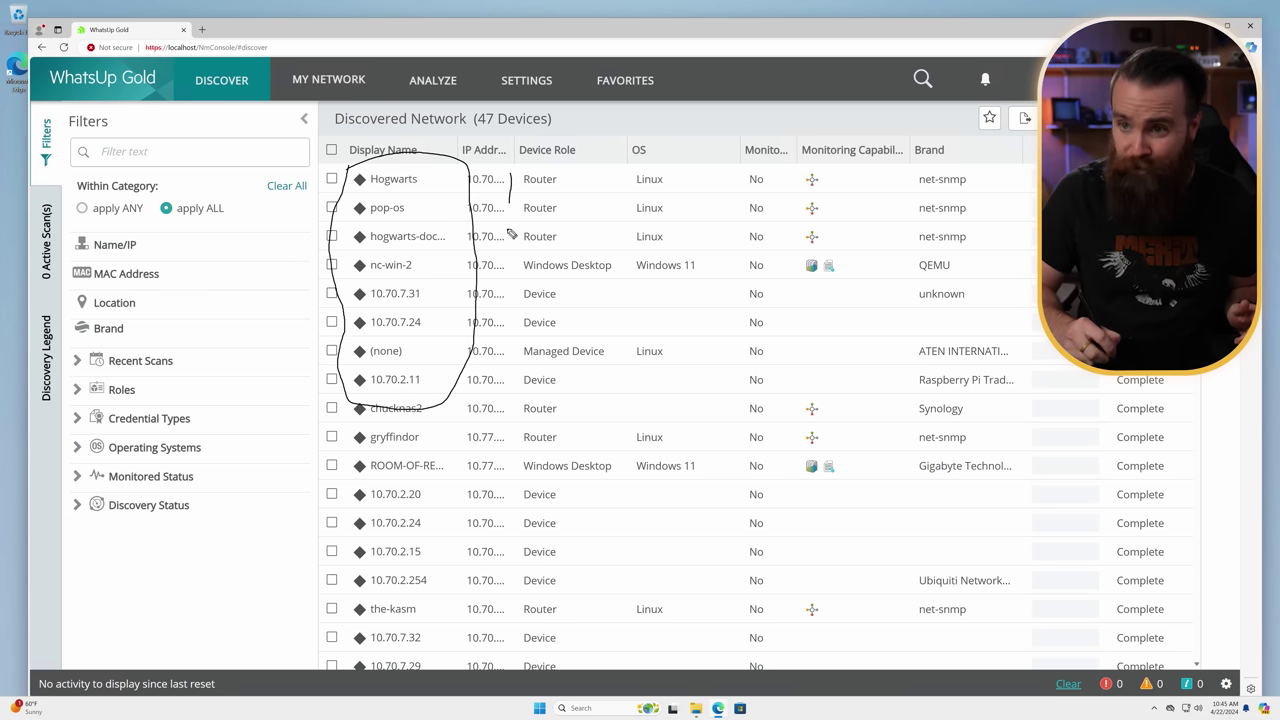
drag(518, 376, 619, 328)
mouse_move(610, 218)
mouse_down()
mouse_move(571, 157)
mouse_move(502, 180)
mouse_move(498, 197)
mouse_up()
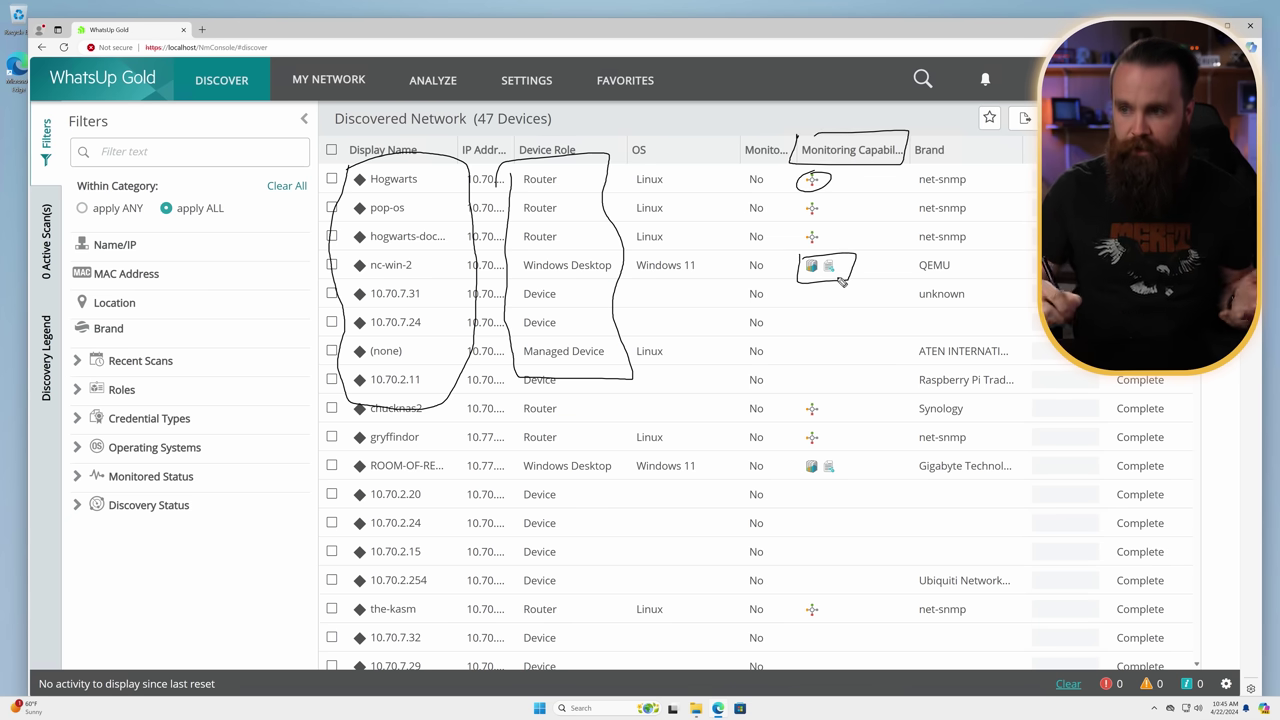
key(Escape)
scroll(504, 304, down, 10)
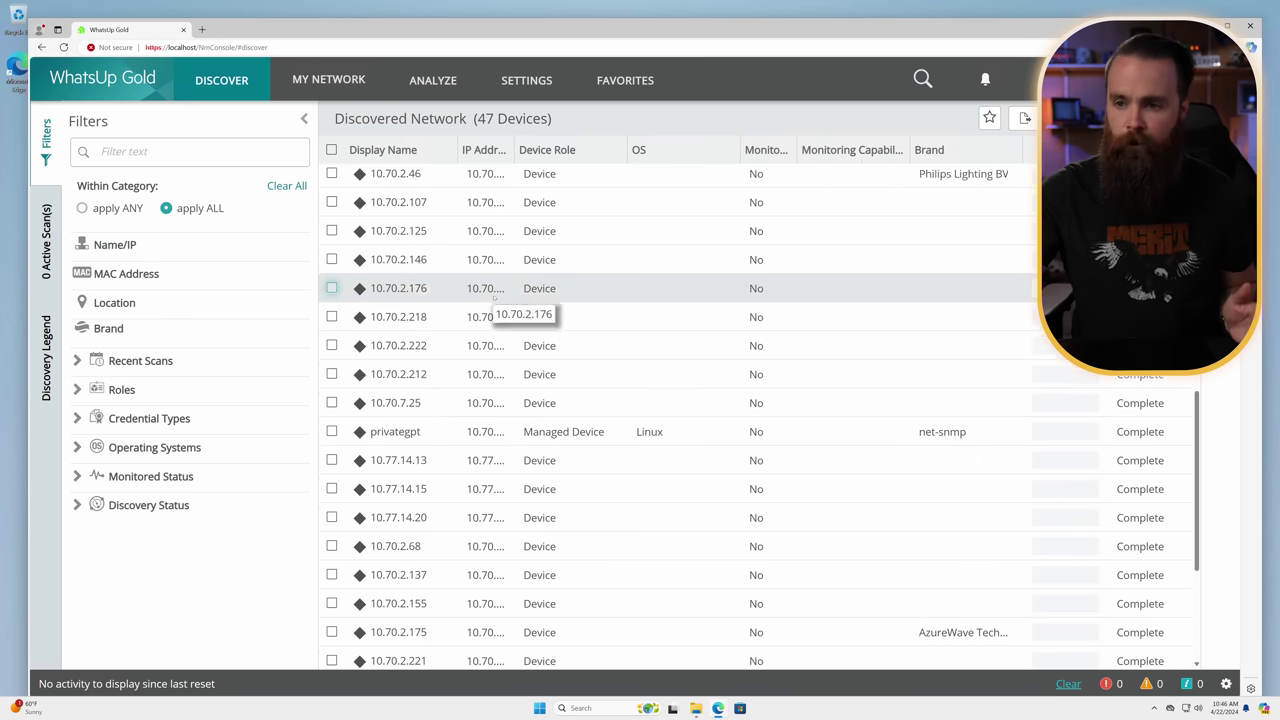
scroll(506, 293, up, 10)
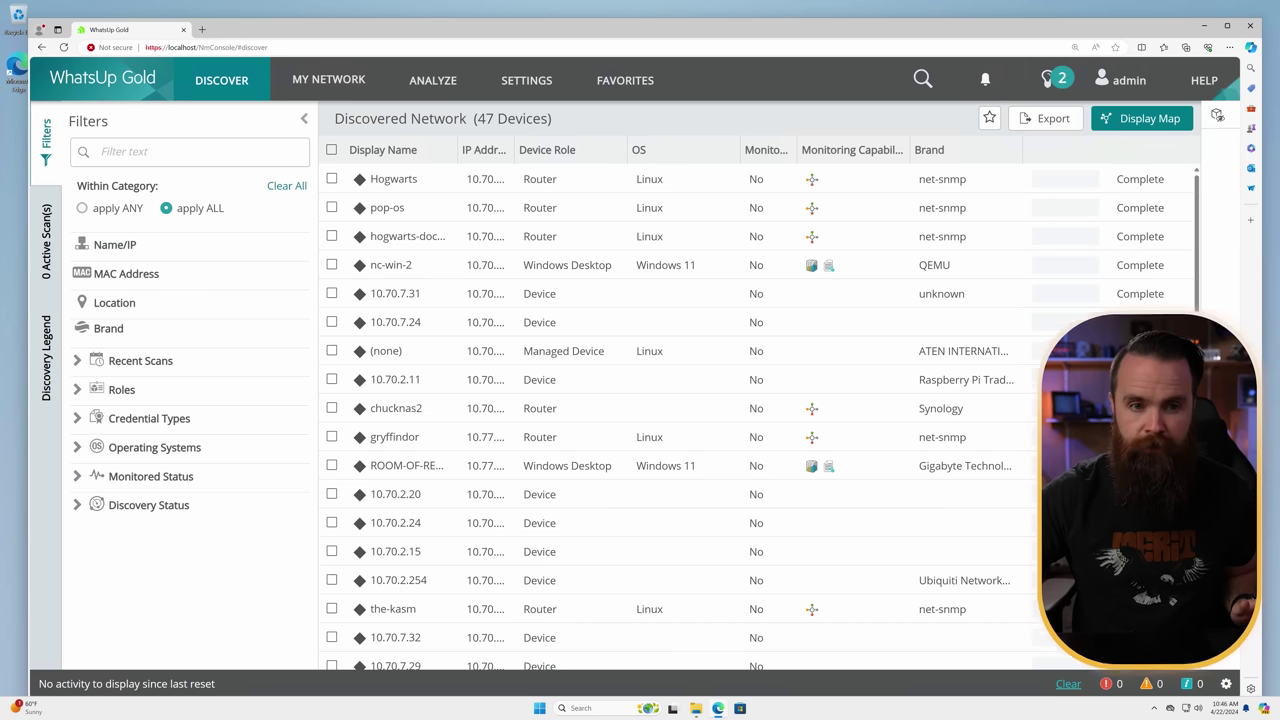
drag(1010, 240, 1105, 172)
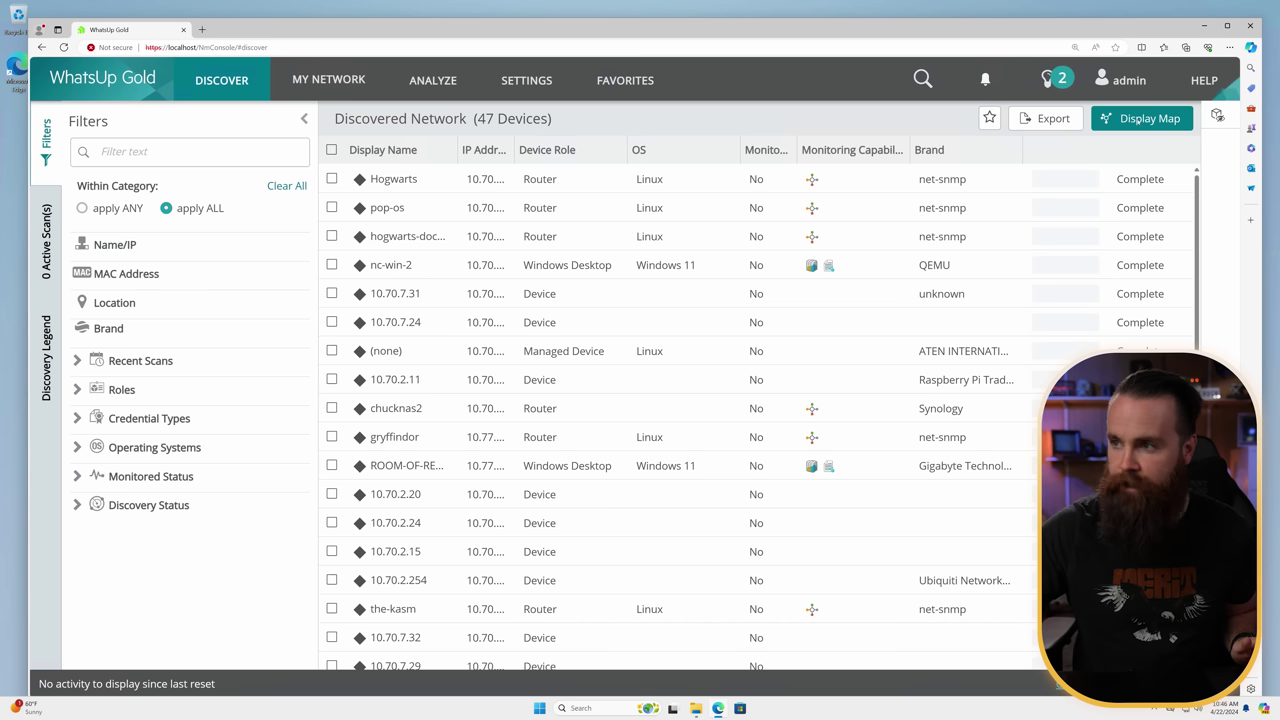
View the discovered devices as a network map, then return to the device list
click(1138, 120)
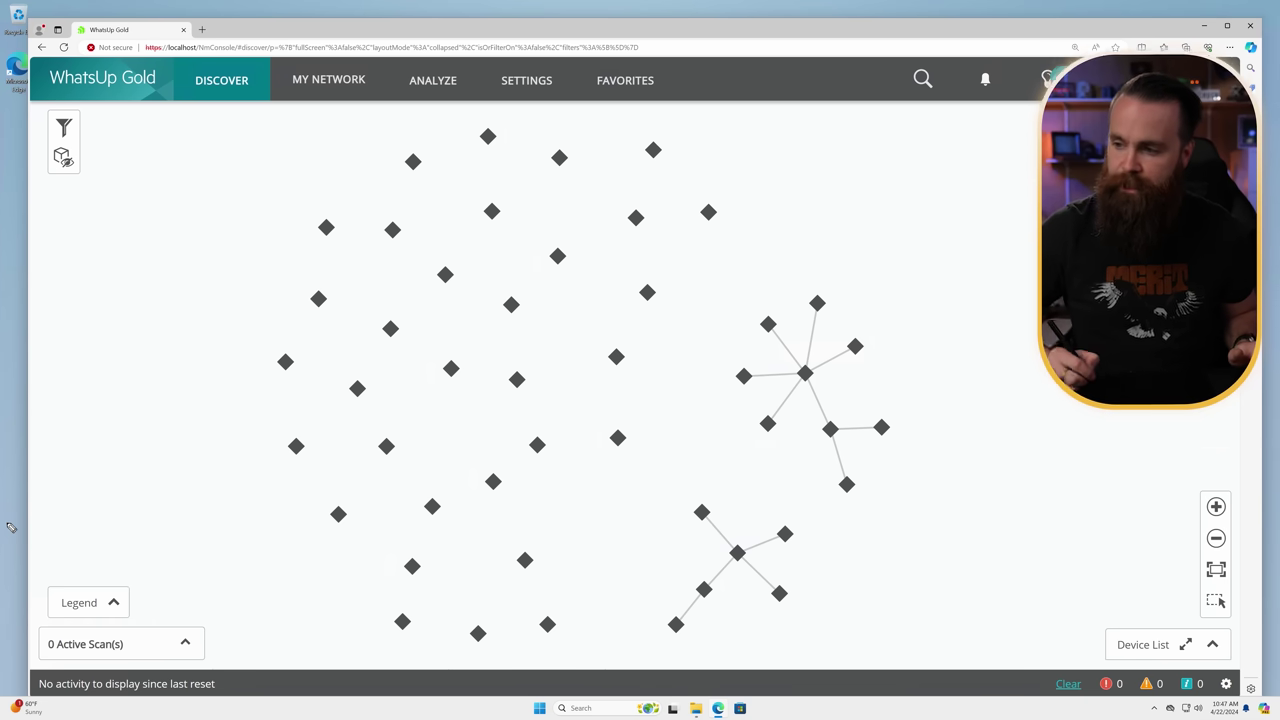
drag(1143, 490, 1167, 594)
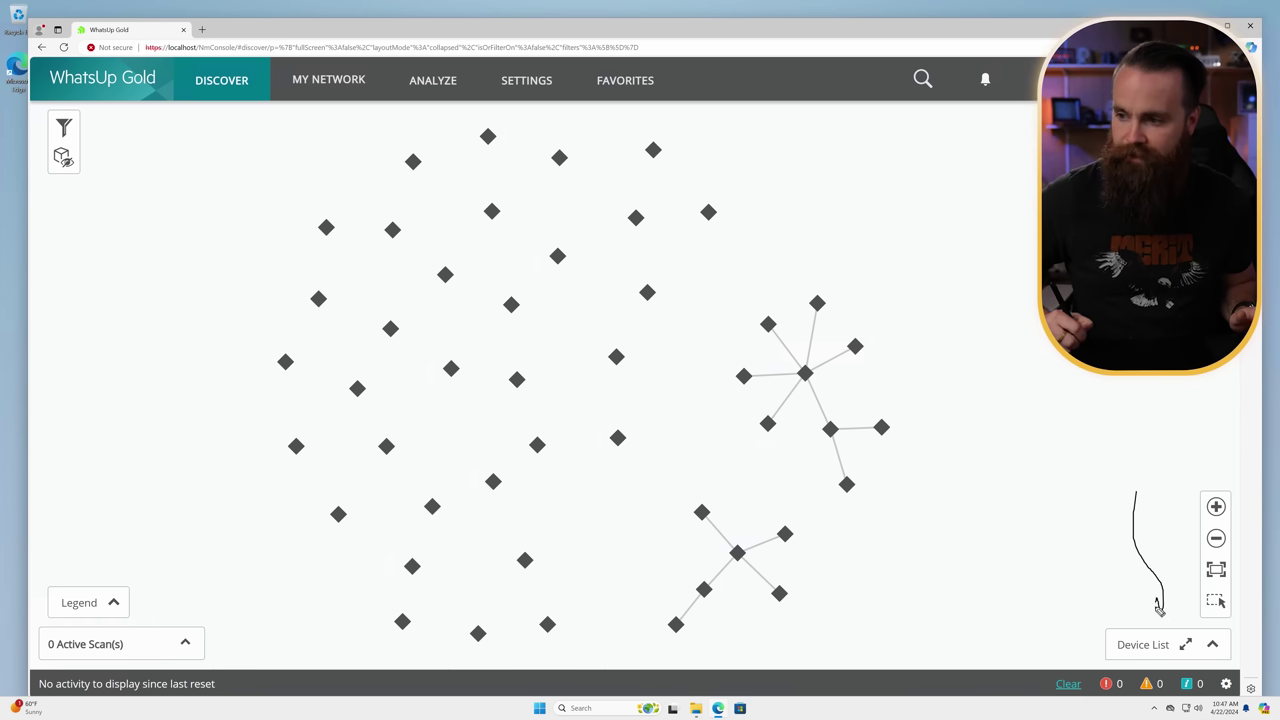
click(1185, 644)
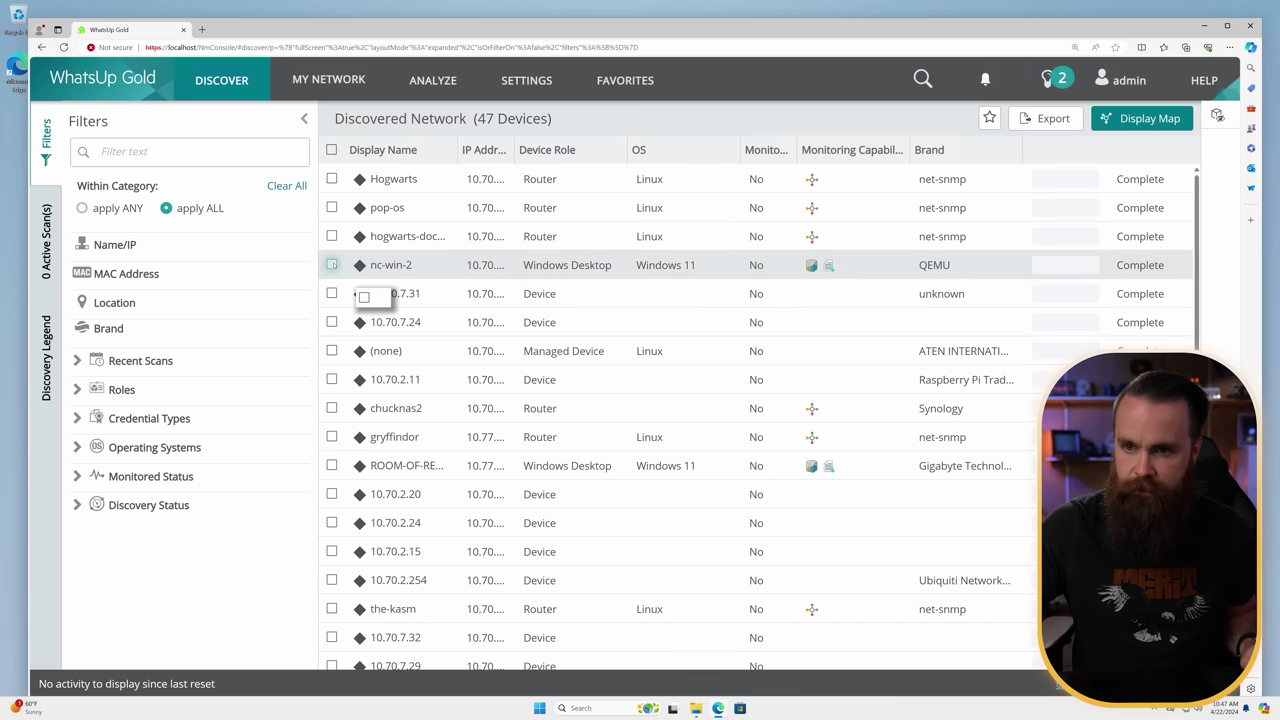
Select nc-win-2, ROOM-OF-REQUIRE, pop-os, Hogwarts, hogwarts-docker-001, chucknas2, the-kasm and both hogwartsproxmox servers
click(334, 266)
click(334, 466)
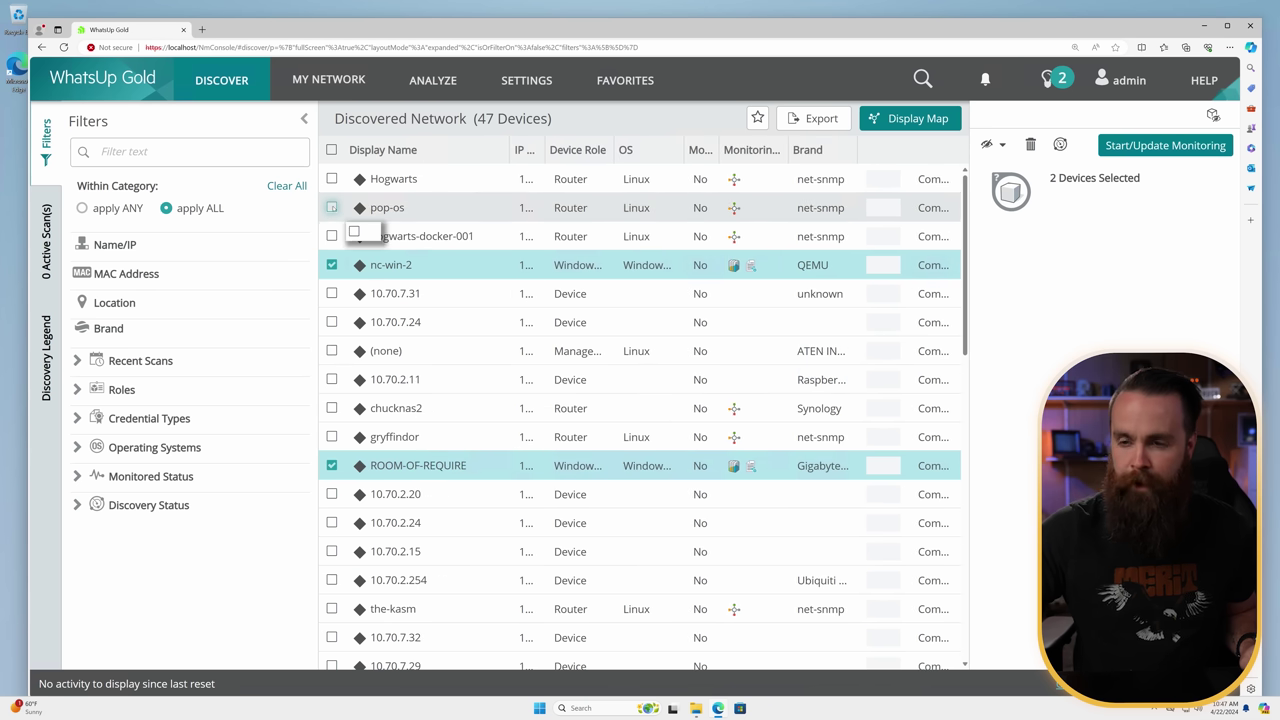
click(332, 208)
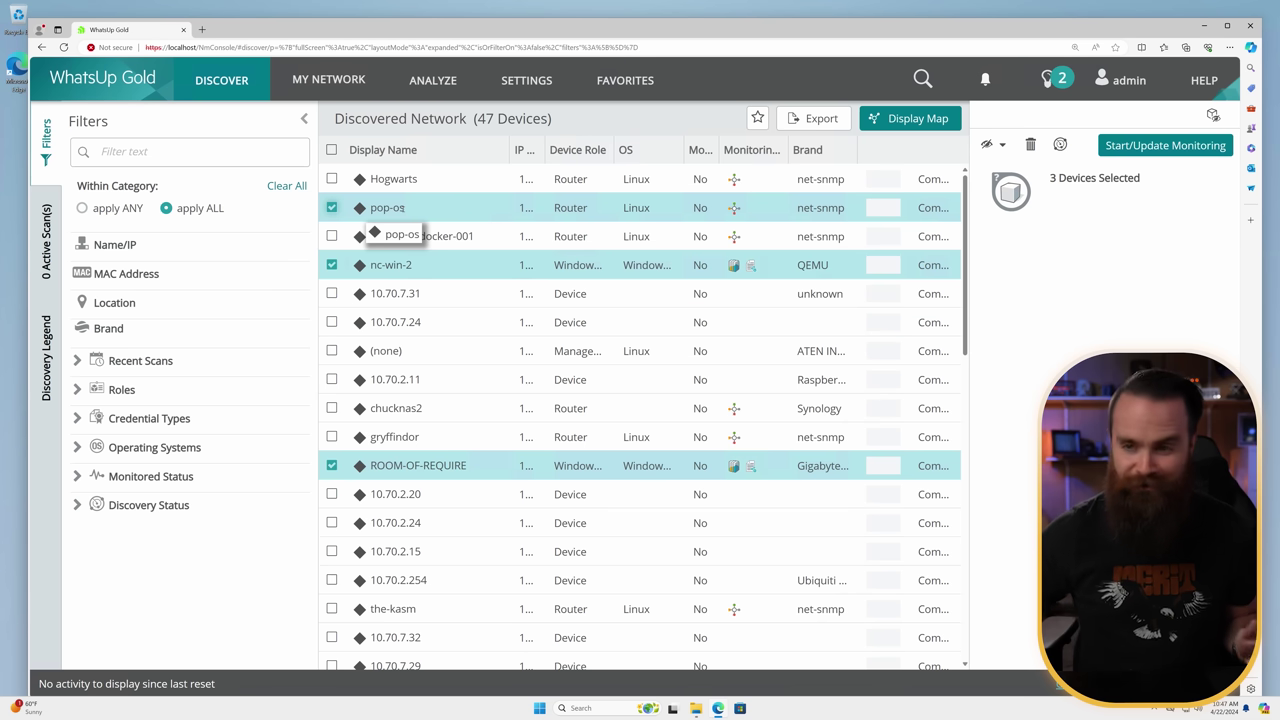
click(332, 178)
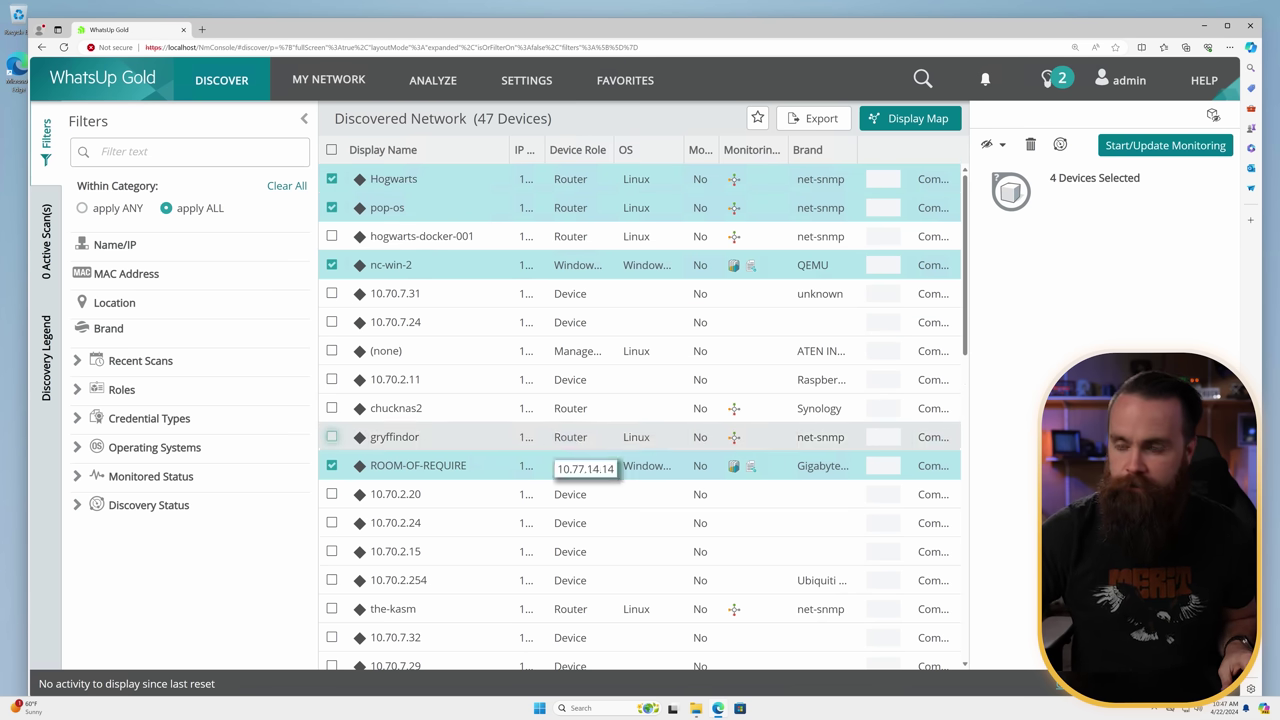
click(332, 408)
click(332, 236)
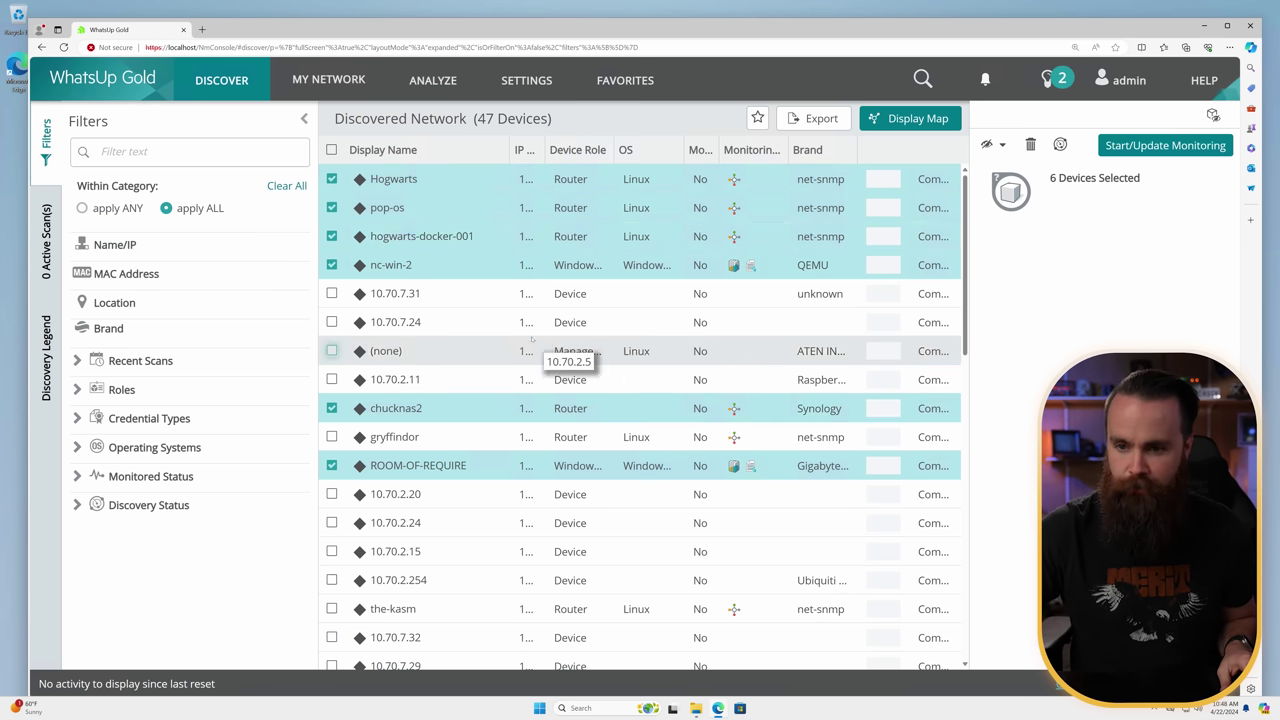
scroll(340, 465, down, 2)
click(334, 458)
scroll(500, 500, down, 5)
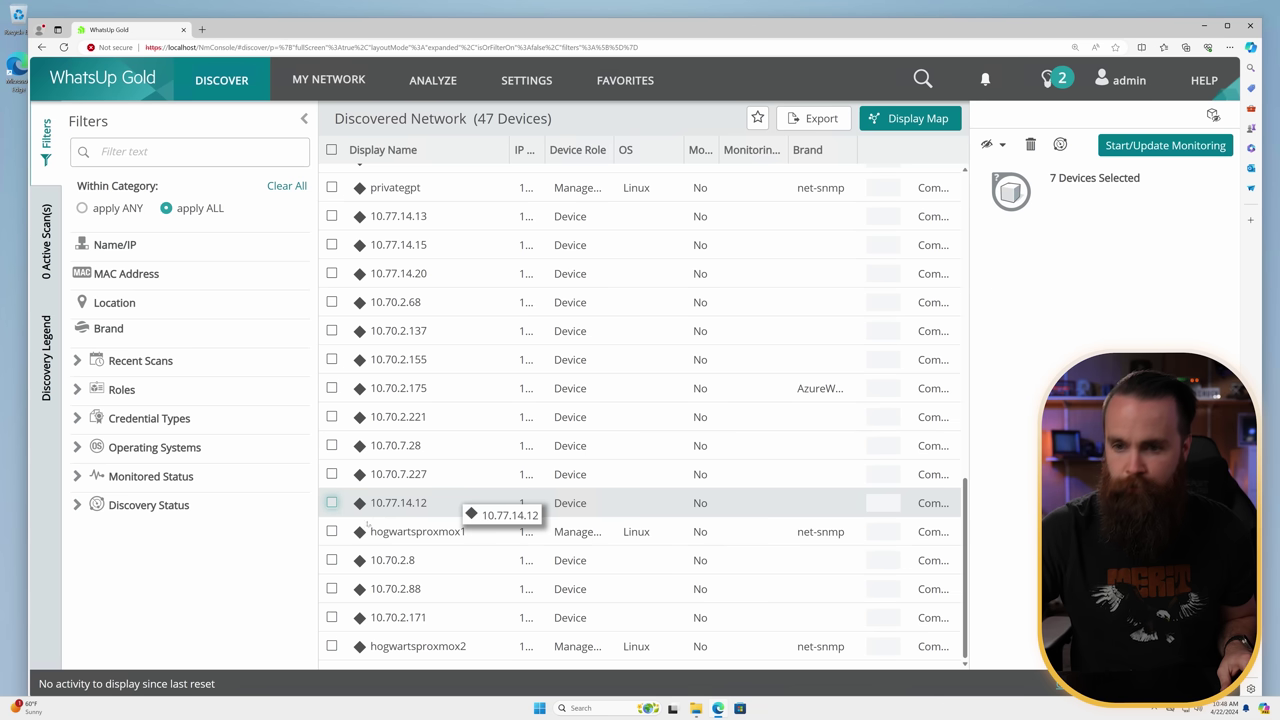
click(332, 531)
click(332, 646)
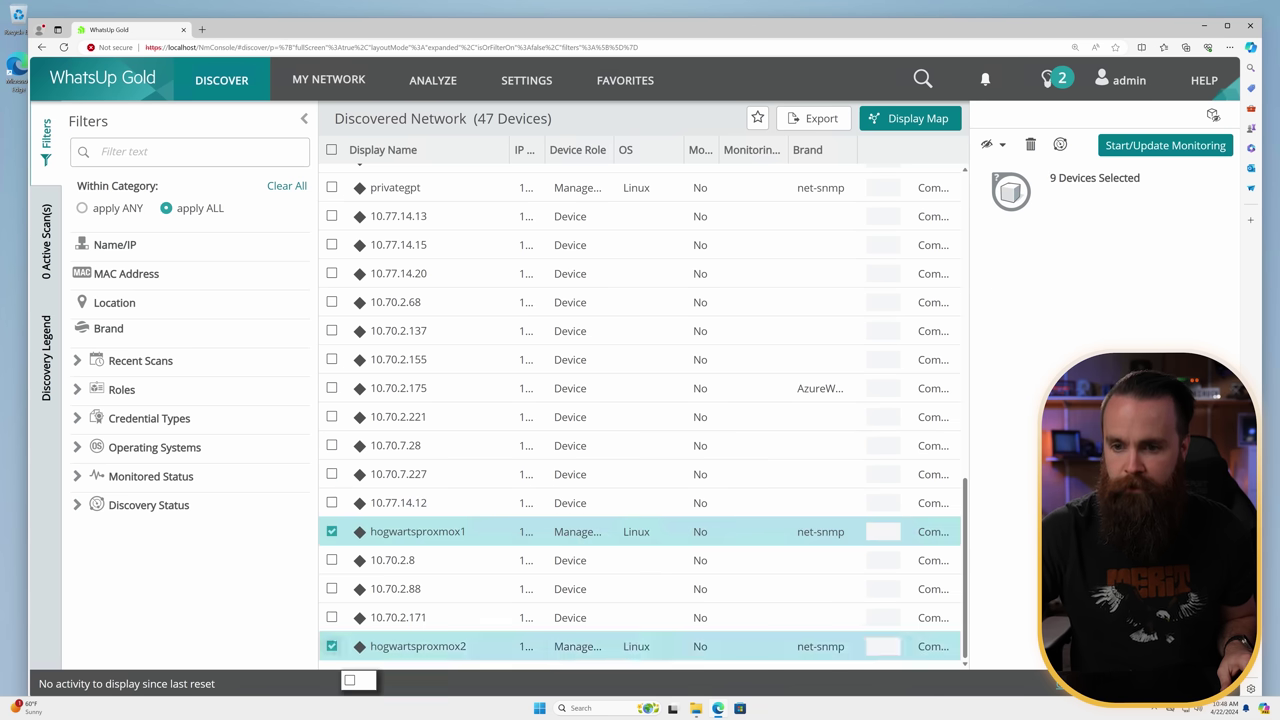
Start monitoring the nine selected devices
scroll(640, 450, up, 3)
click(1150, 147)
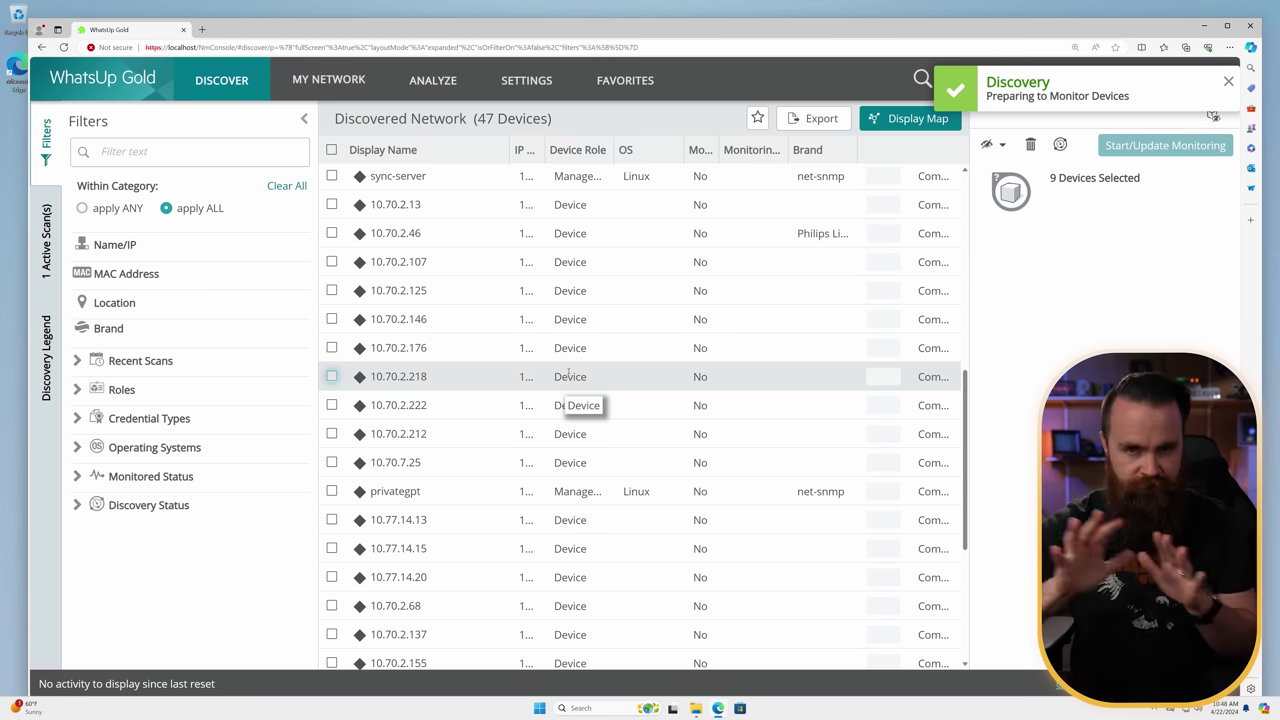
scroll(569, 372, down, 3)
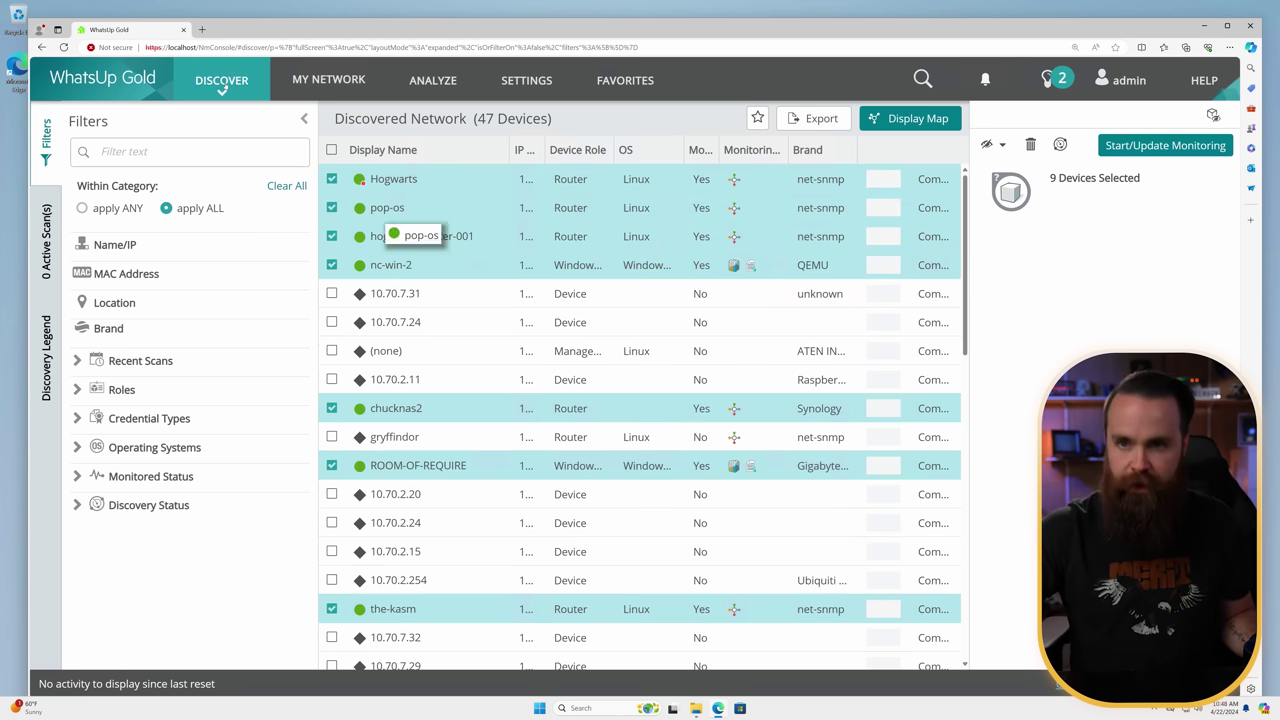
mouse_move(221, 80)
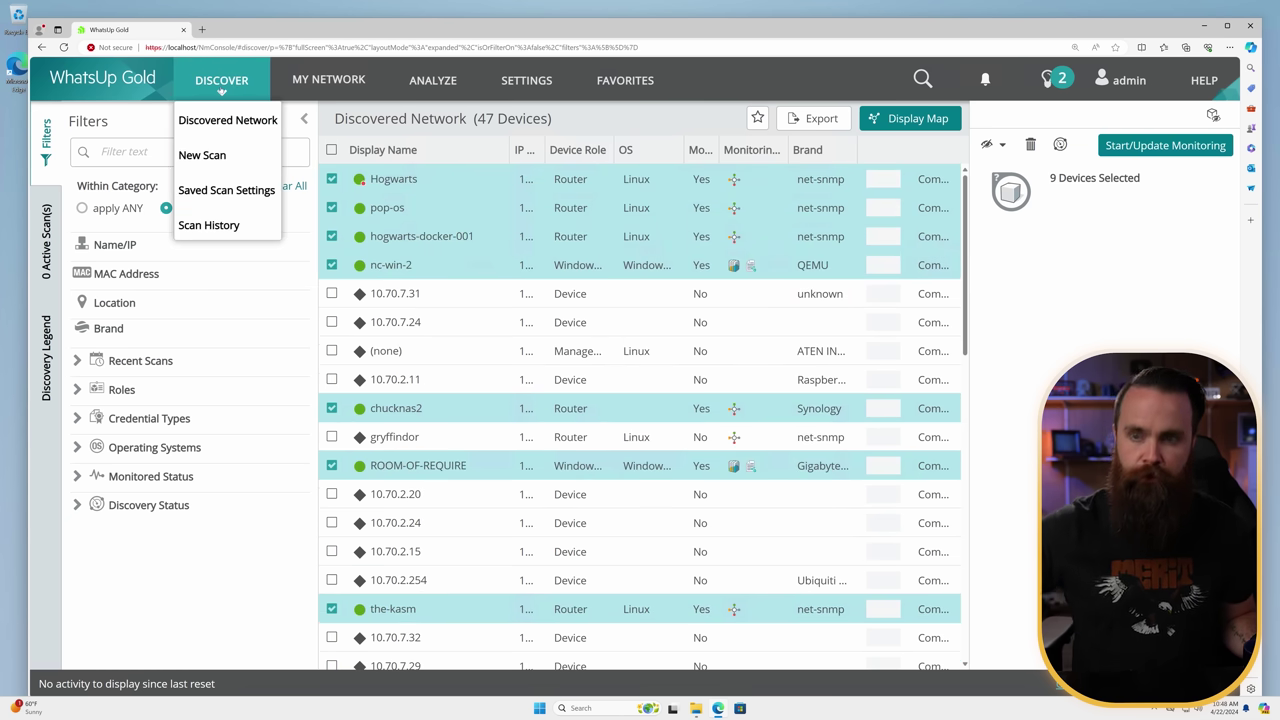
Open the Device Status dashboard for ROOM-OF-REQUIRE from the My Network list
click(328, 80)
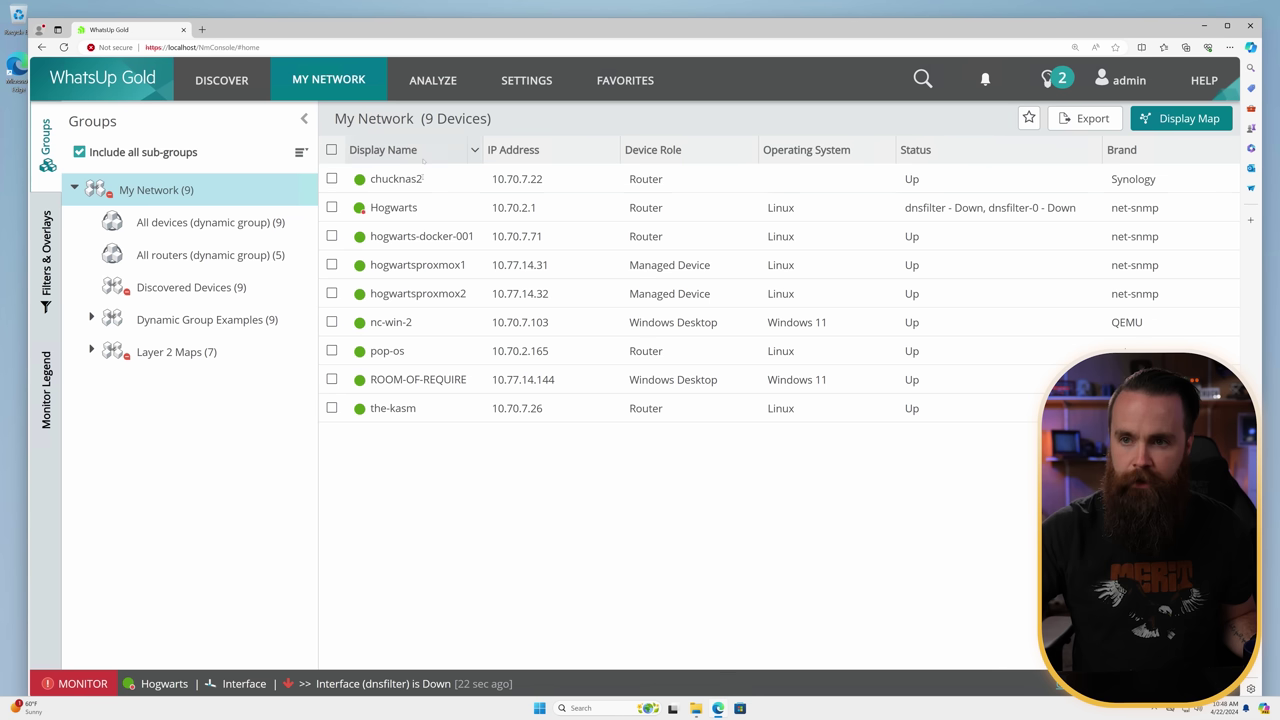
drag(467, 428, 438, 572)
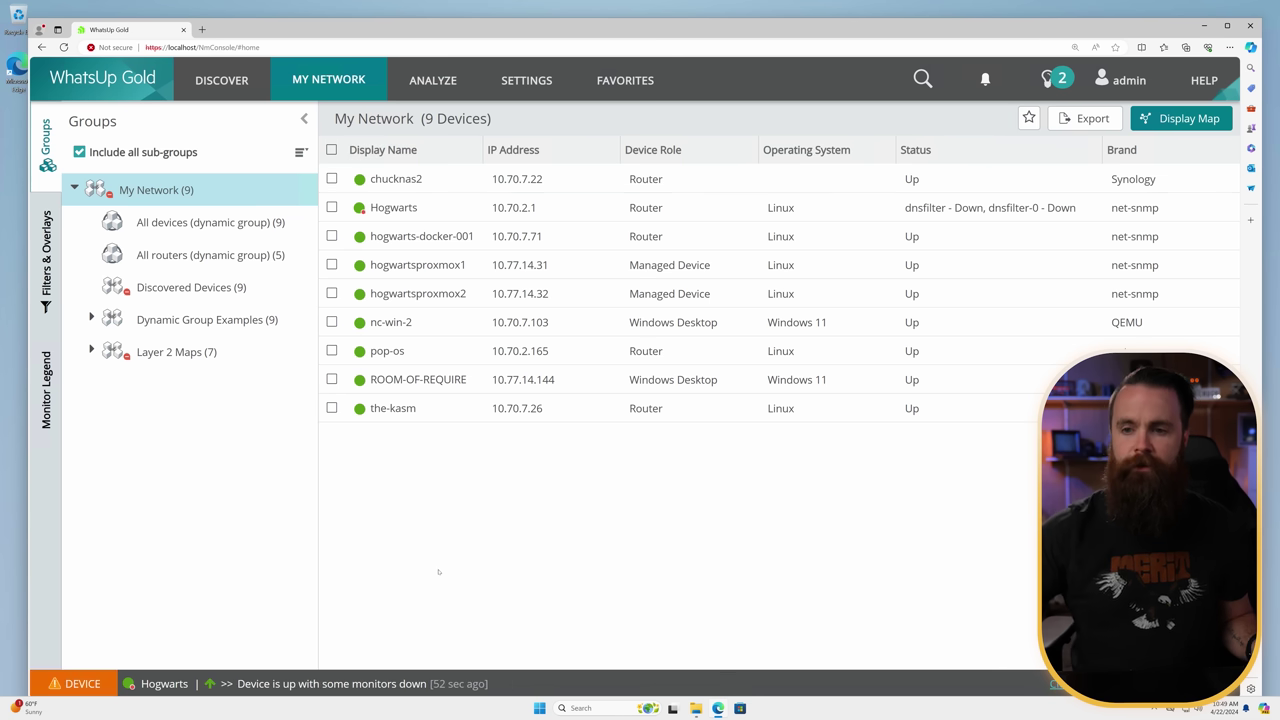
click(331, 379)
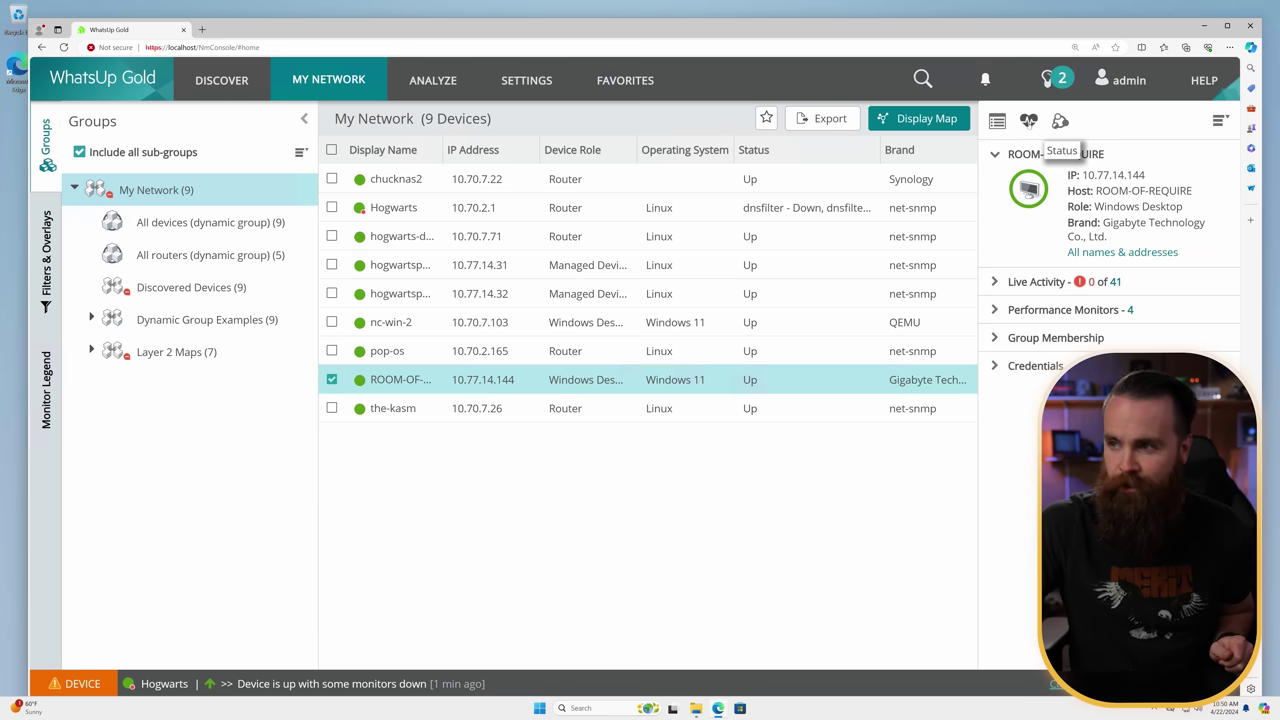
double_click(400, 379)
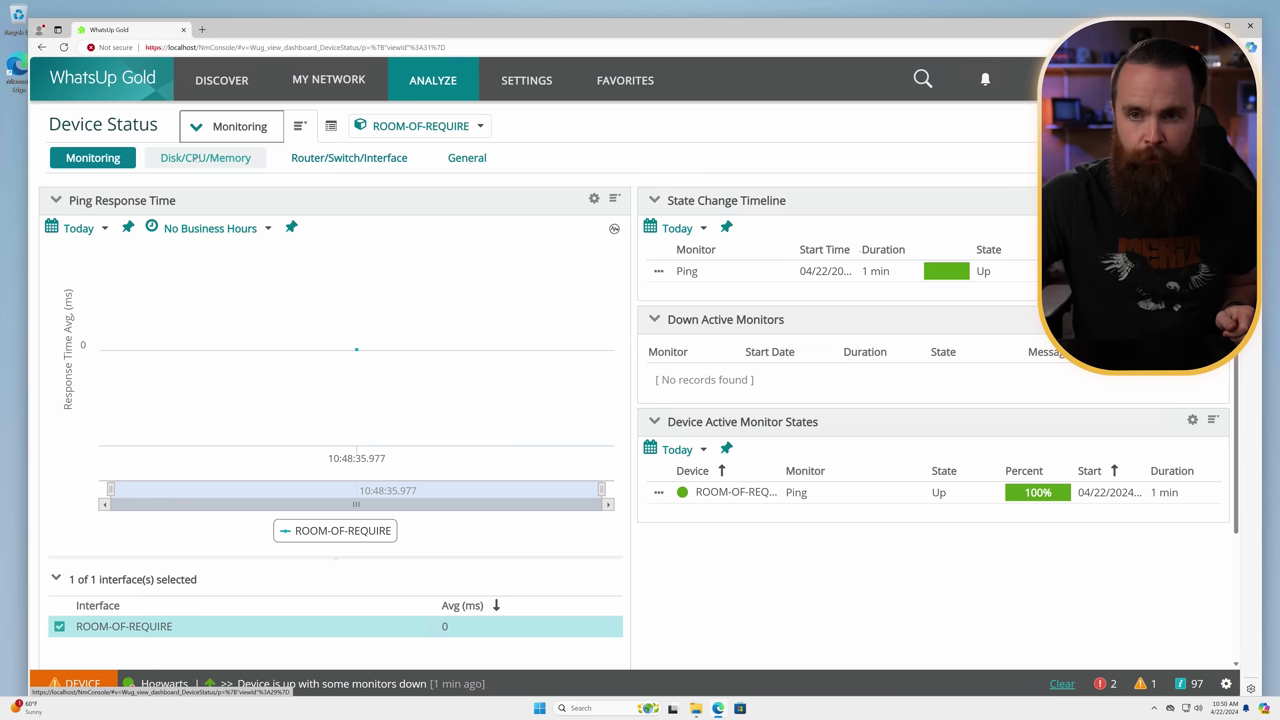
Browse ROOM-OF-REQUIRE's CPU/memory and interface tabs, then go back to My Network
click(205, 158)
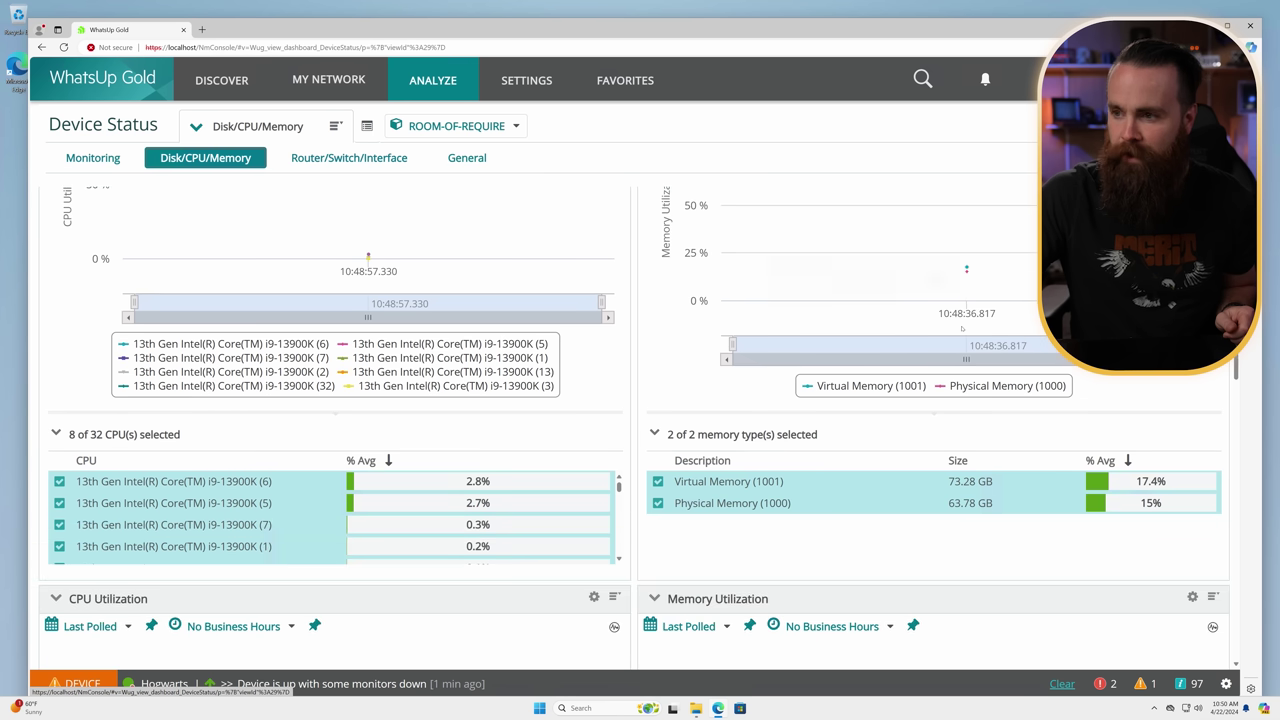
scroll(975, 440, up, 2)
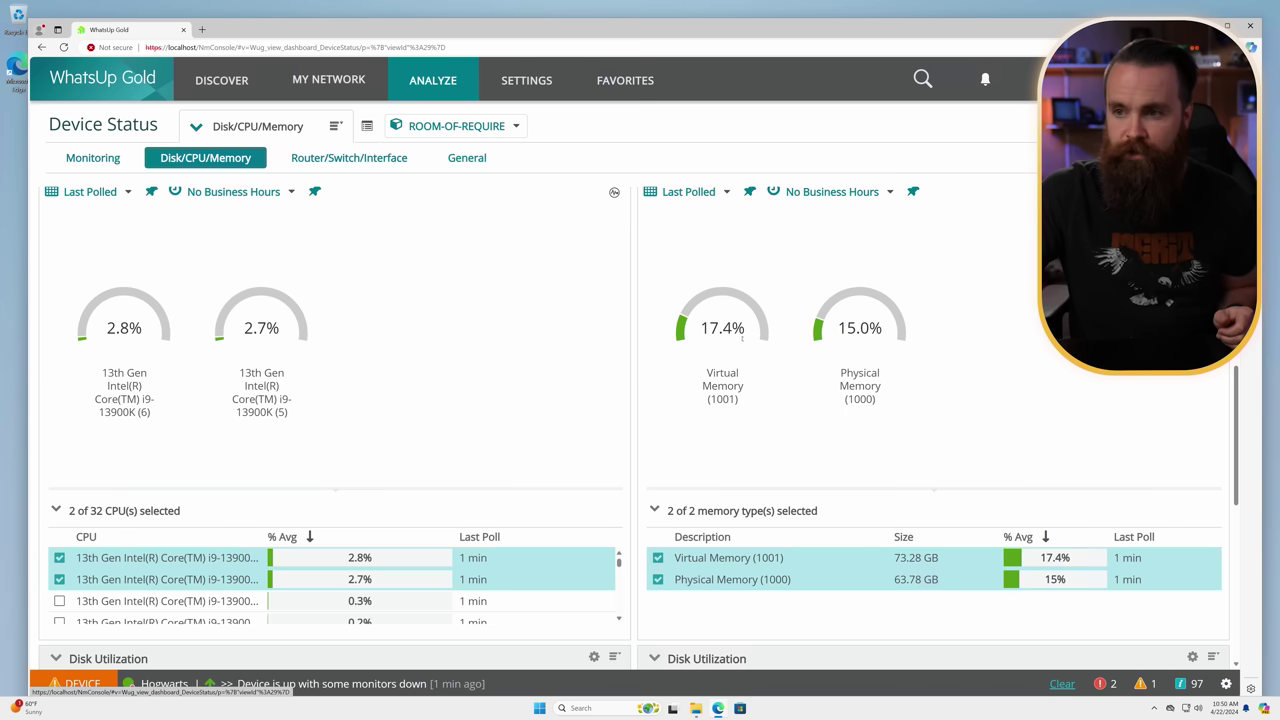
scroll(747, 341, down, 2)
scroll(747, 341, down, 3)
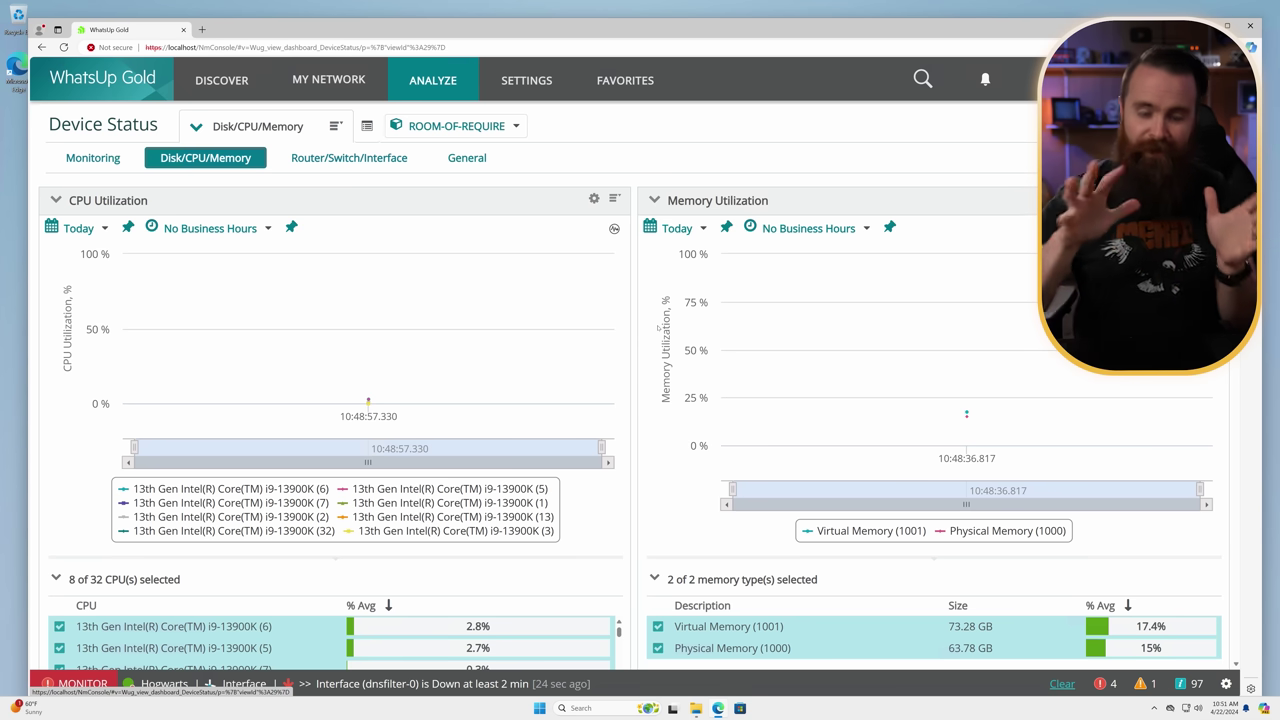
click(355, 160)
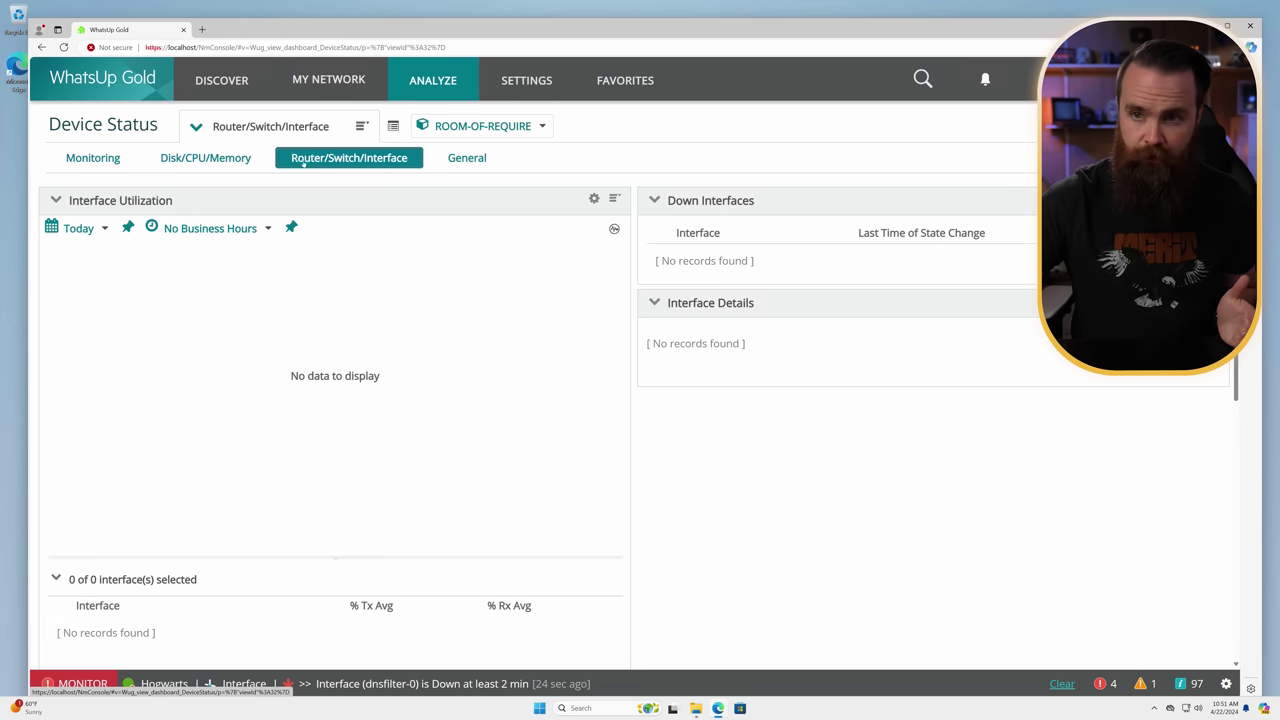
click(121, 158)
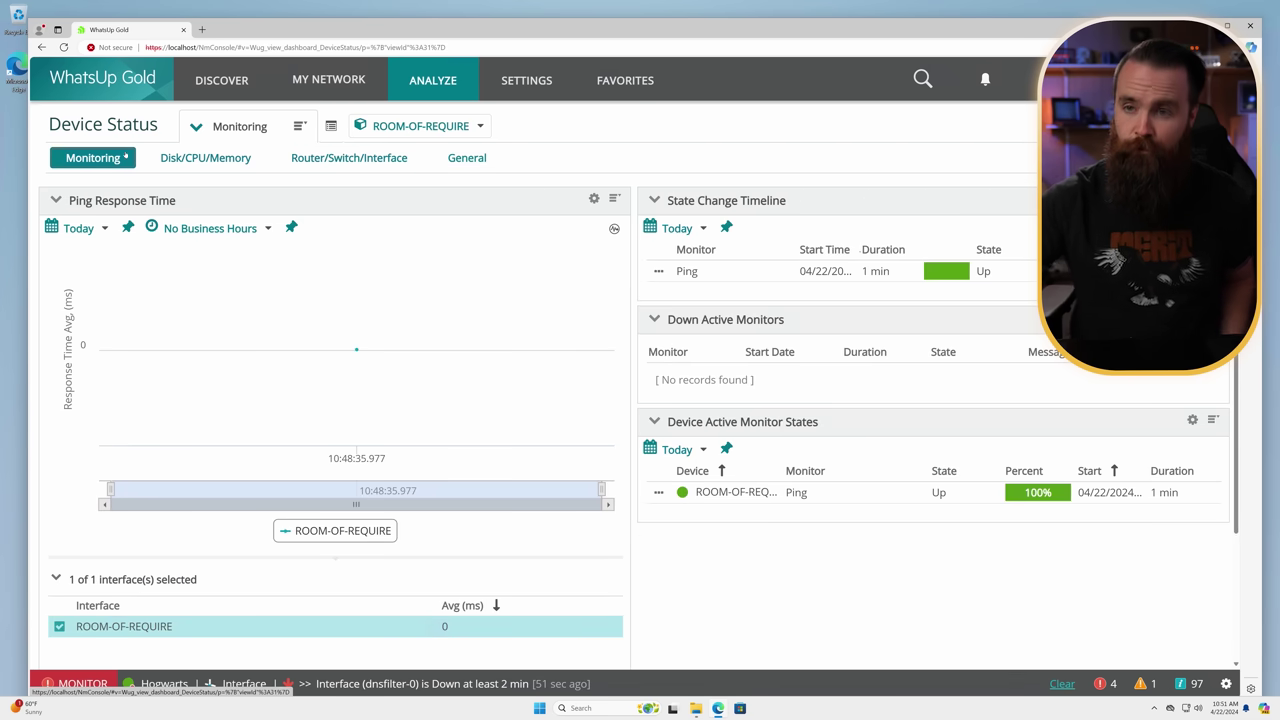
click(328, 80)
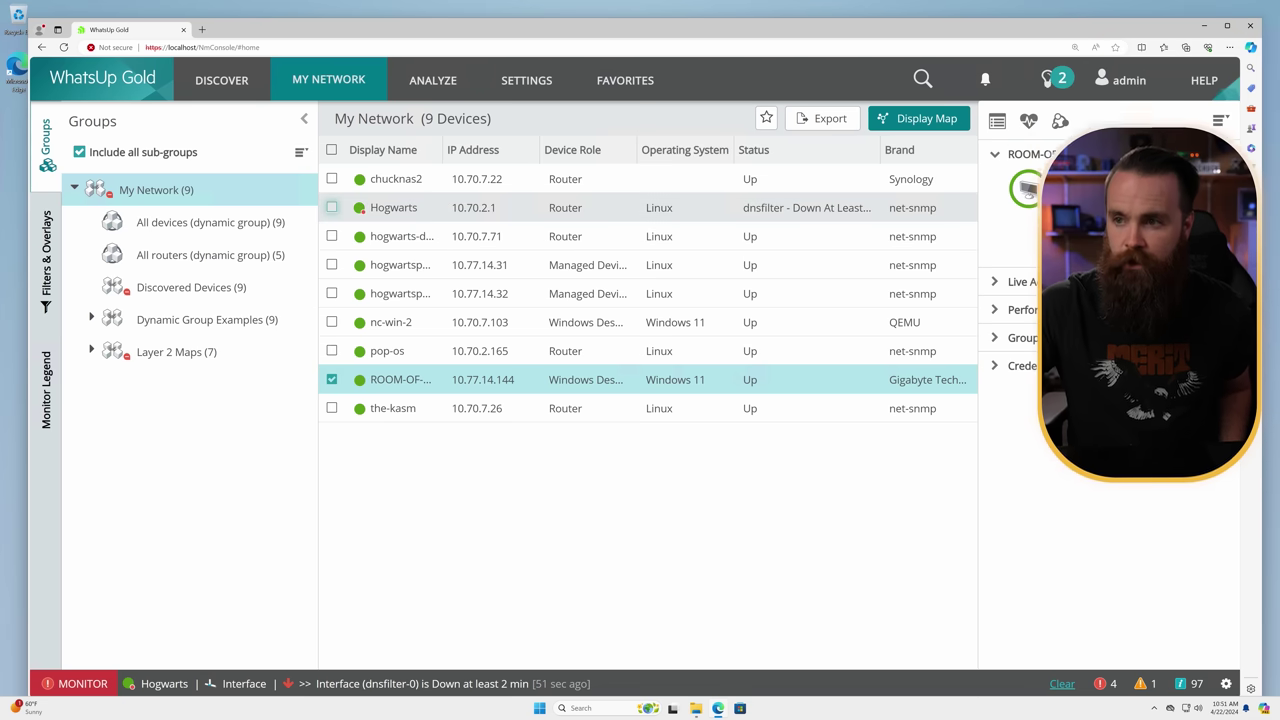
click(400, 207)
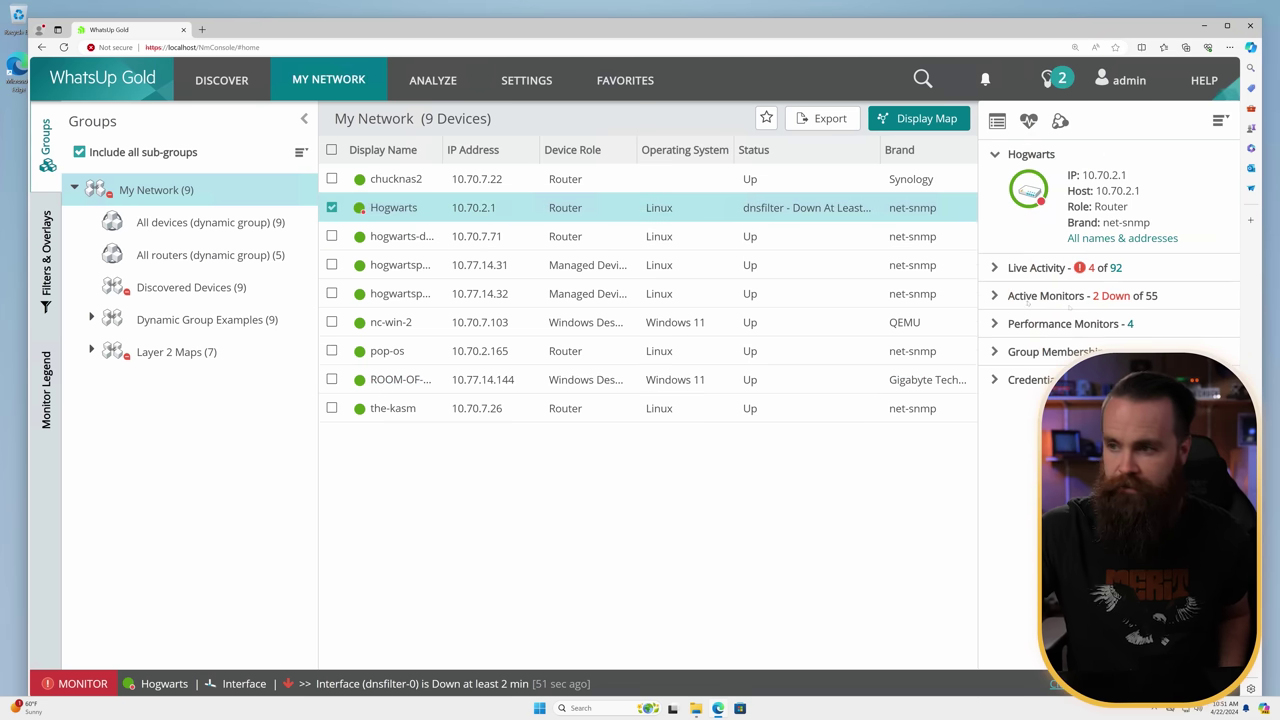
click(1030, 298)
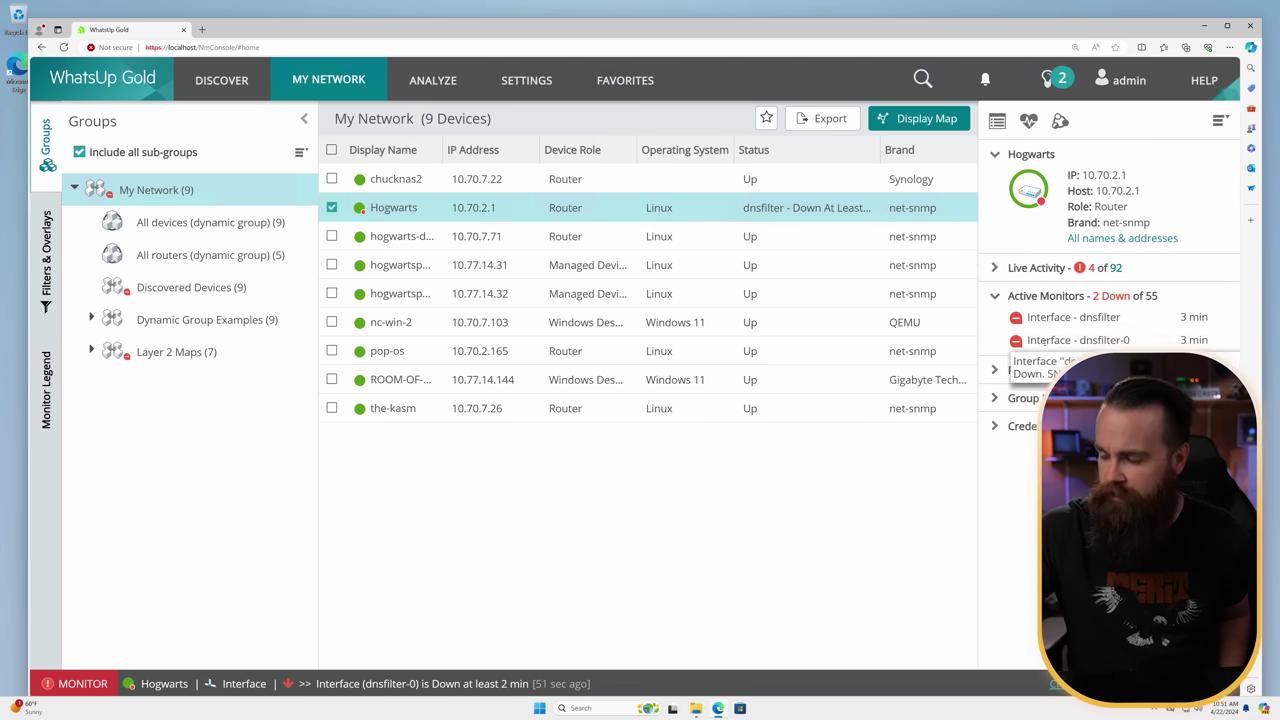
drag(1092, 317, 1121, 341)
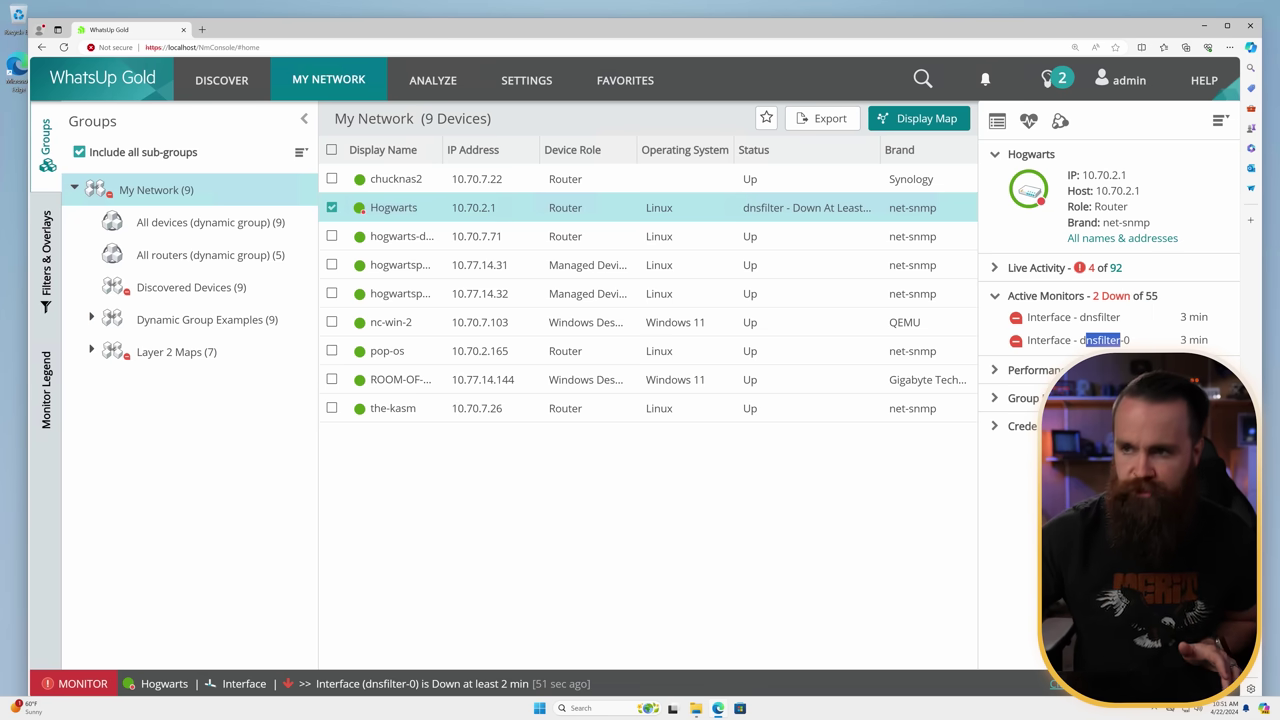
click(1029, 120)
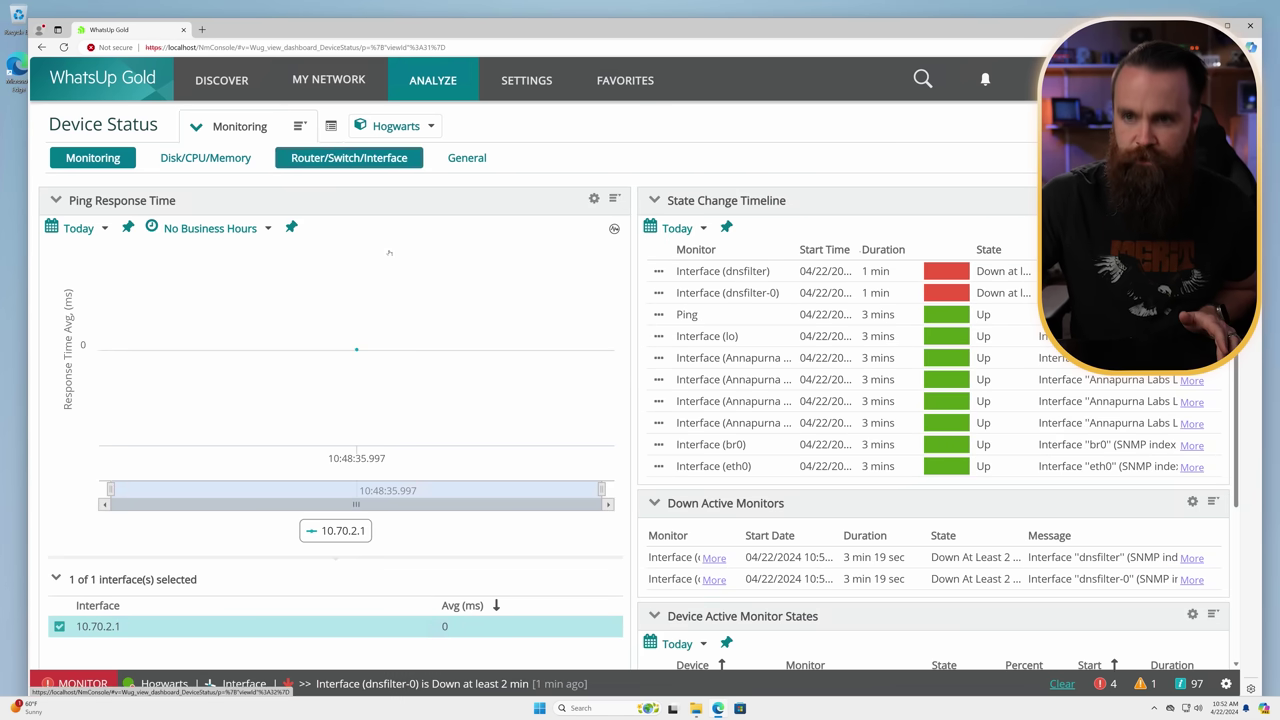
scroll(395, 290, down, 2)
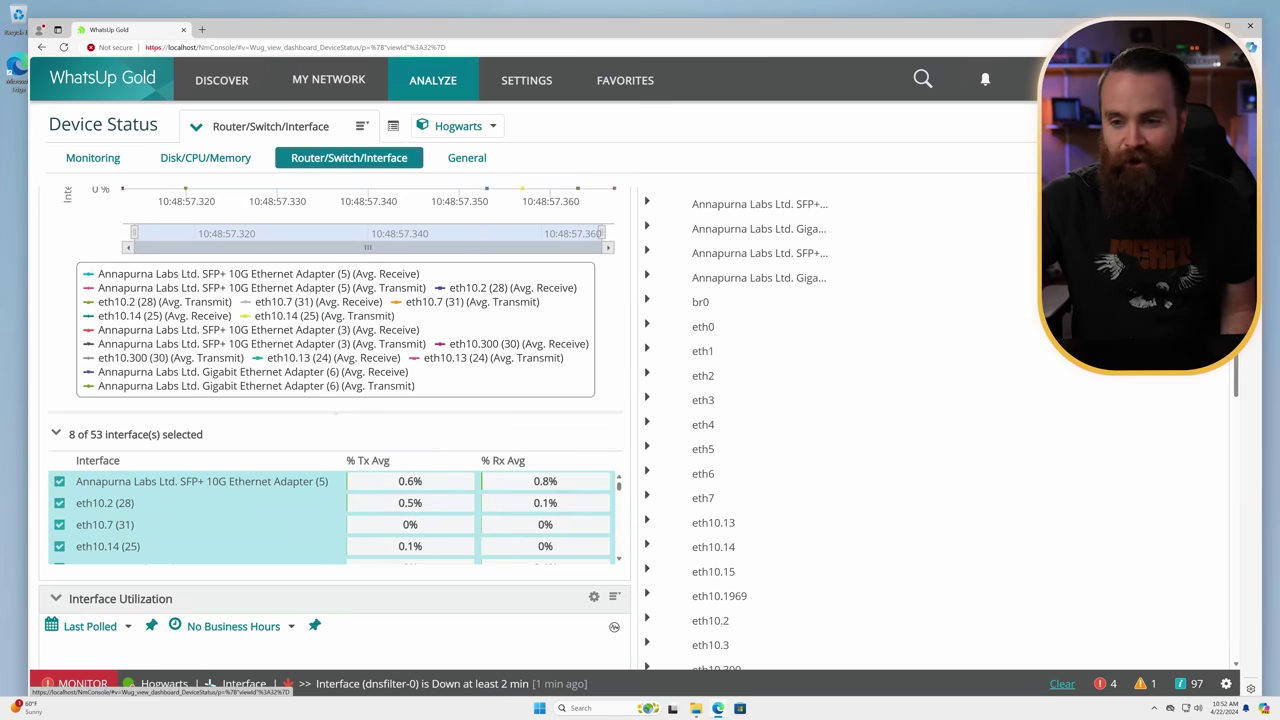
scroll(405, 505, down, 5)
scroll(405, 505, down, 2)
click(720, 376)
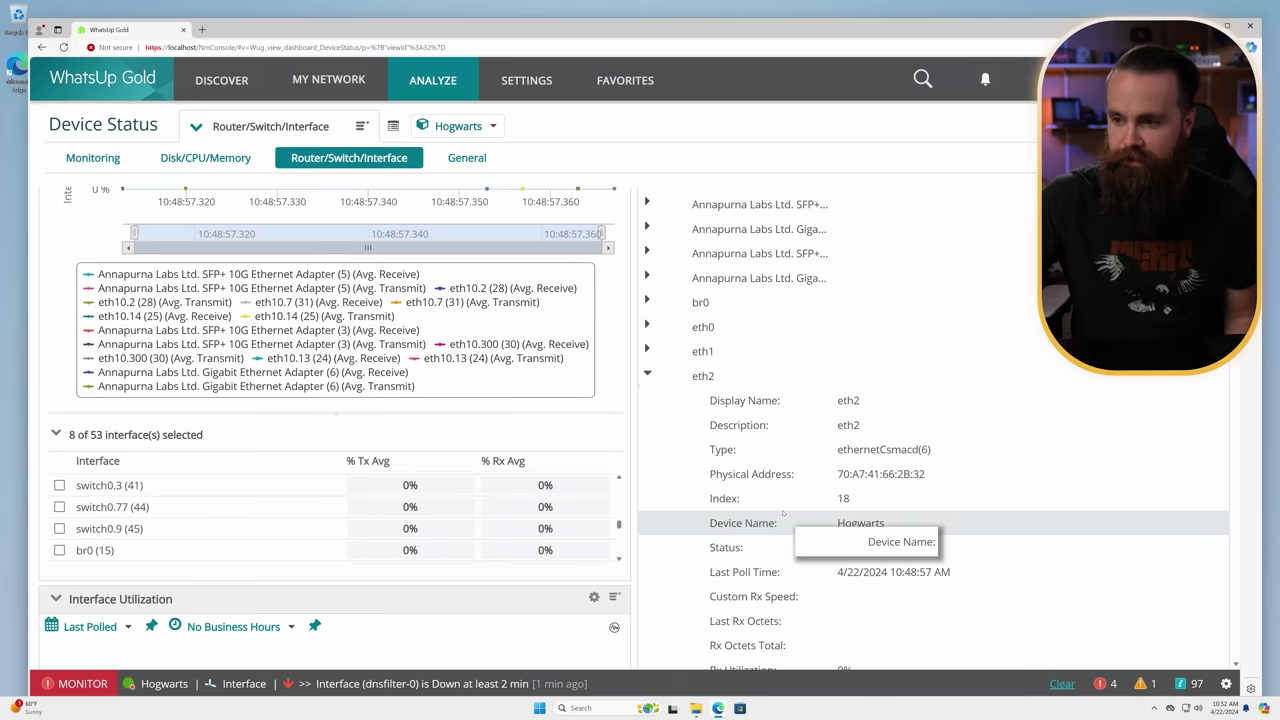
click(329, 80)
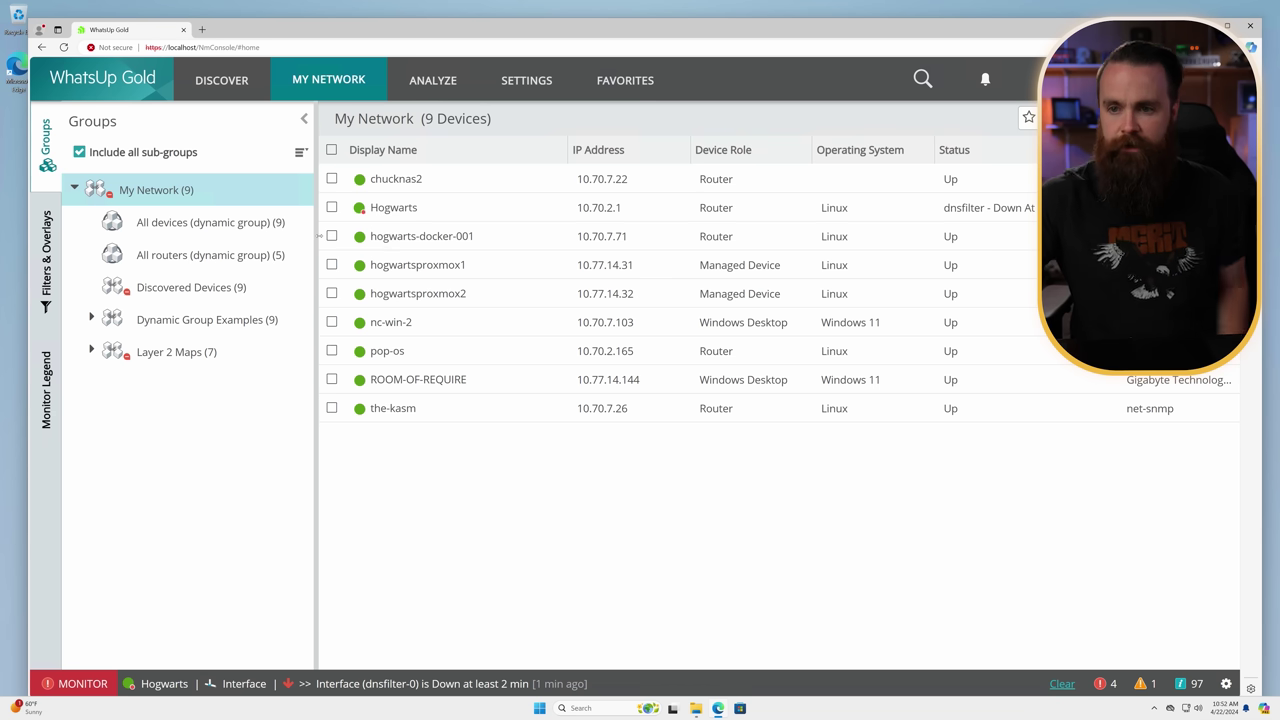
Inspect the critical ping event in pop-os's full Live Activity list
click(403, 354)
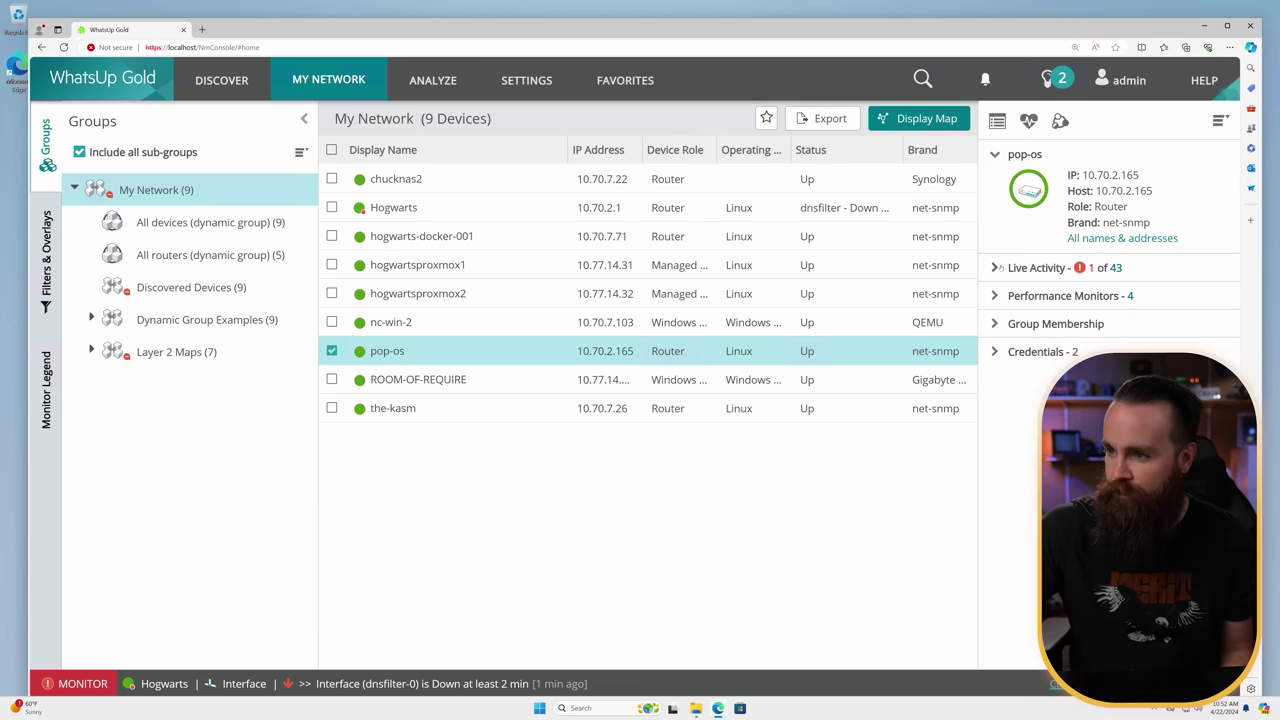
click(996, 268)
click(1082, 272)
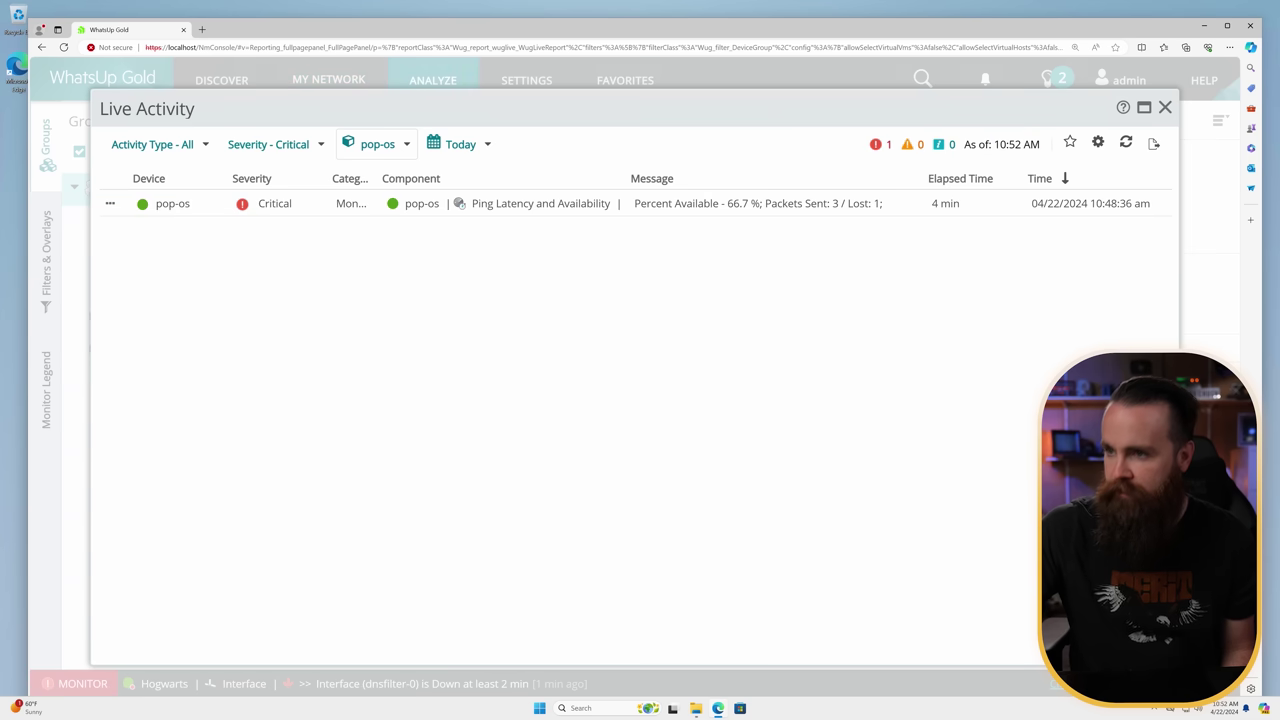
click(519, 207)
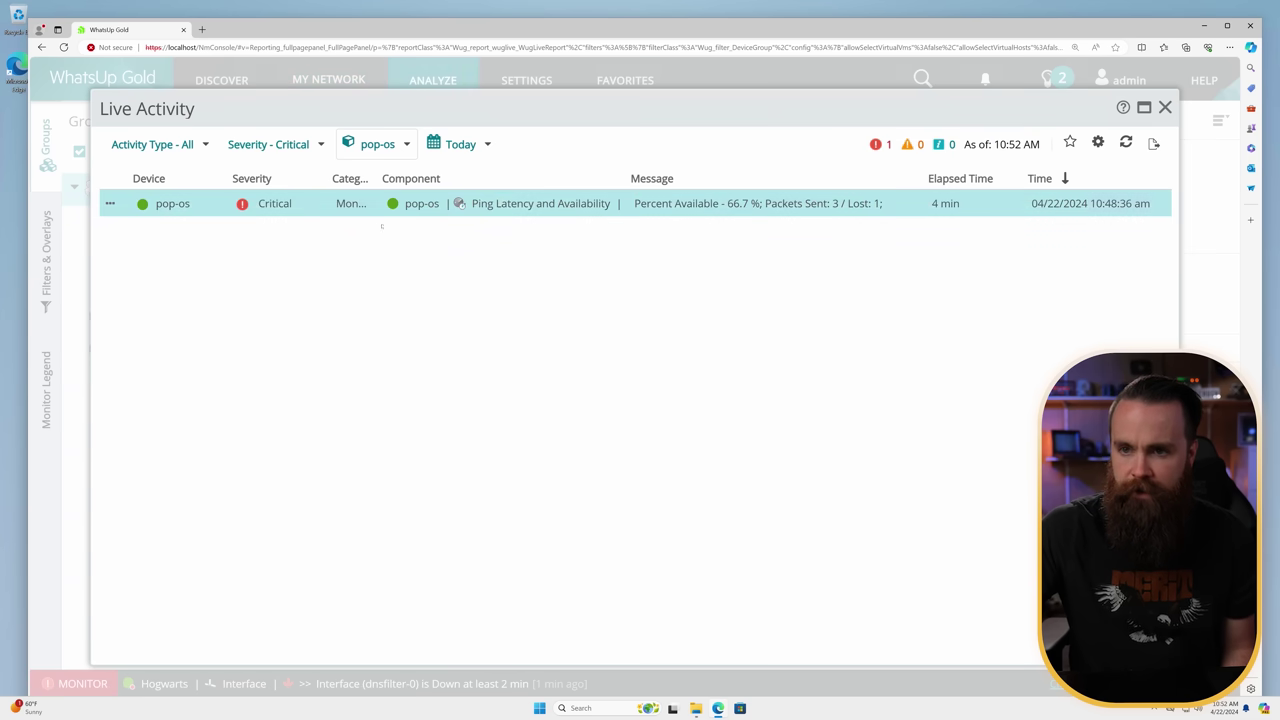
drag(548, 203, 885, 203)
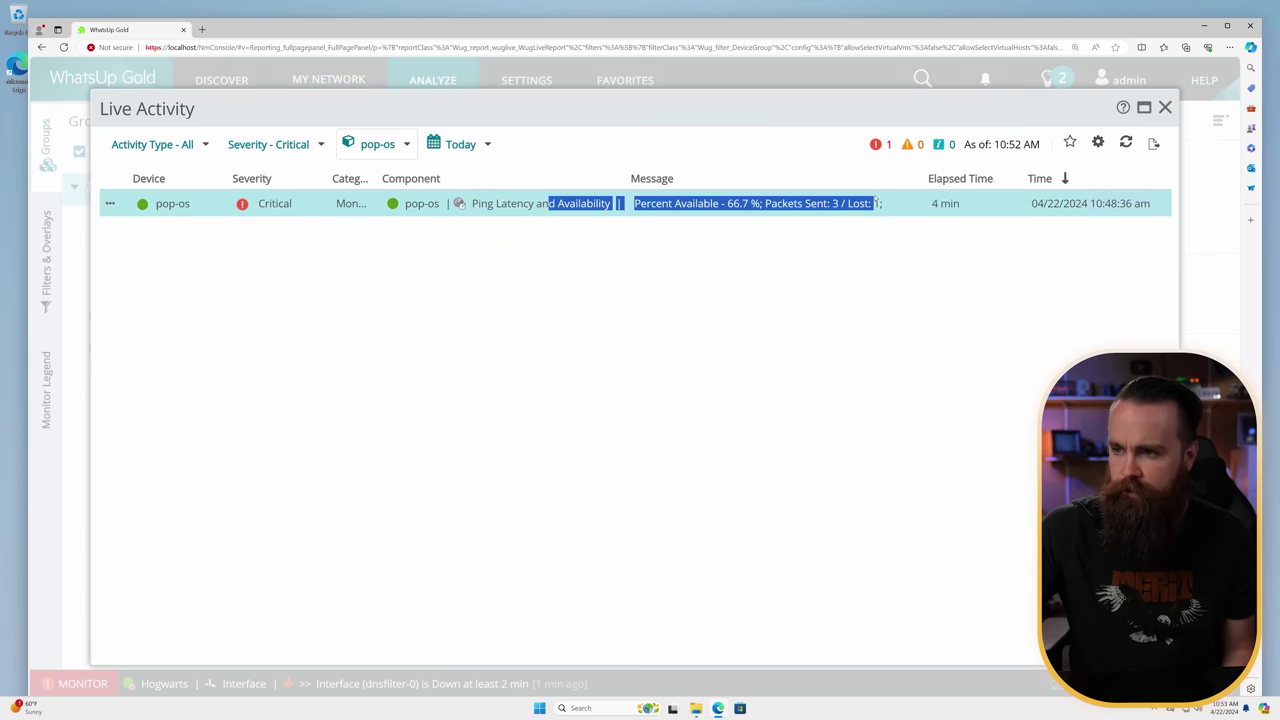
click(1165, 107)
Show pop-os's CPU, disk and memory utilization on its Device Status dashboard
double_click(387, 351)
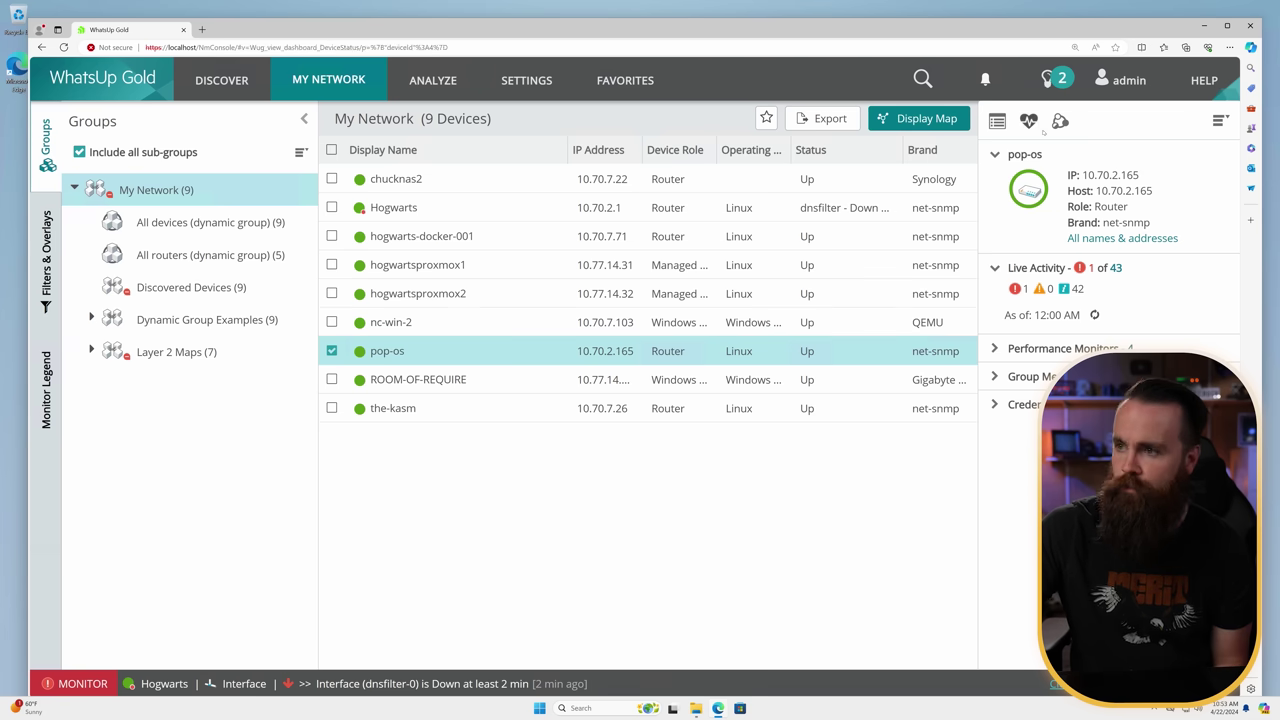
click(205, 157)
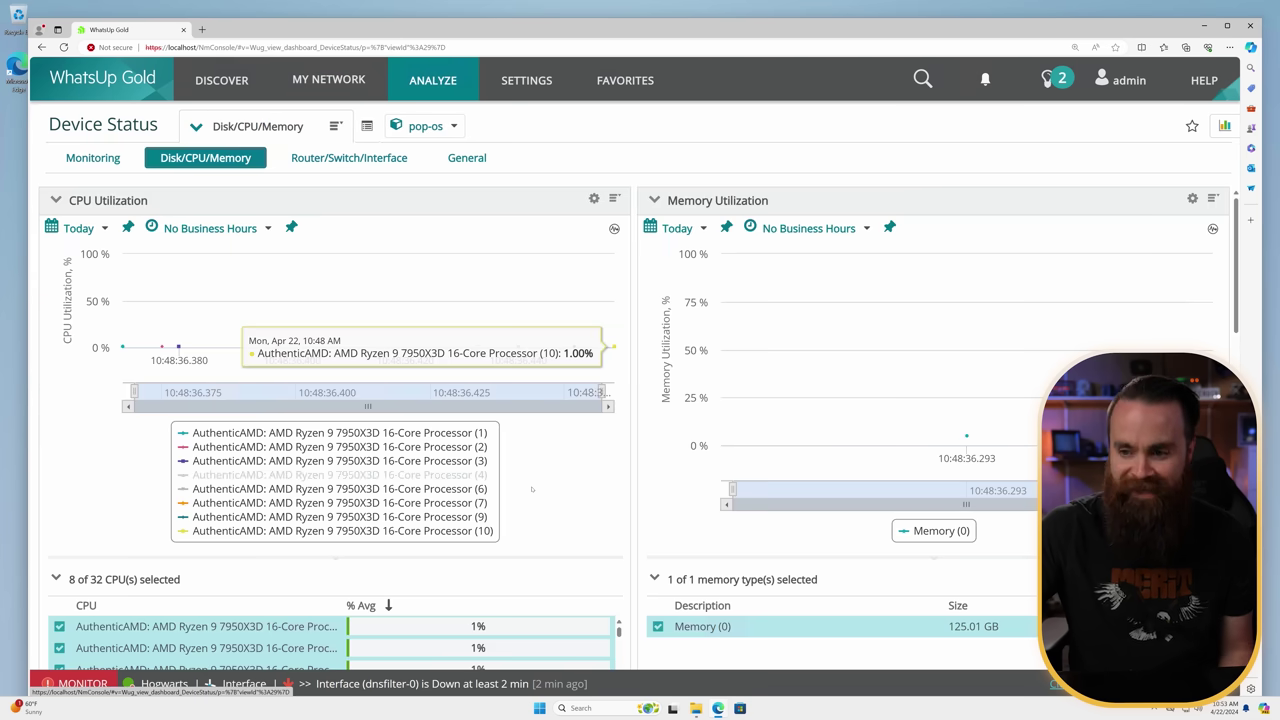
scroll(1013, 395, down, 2)
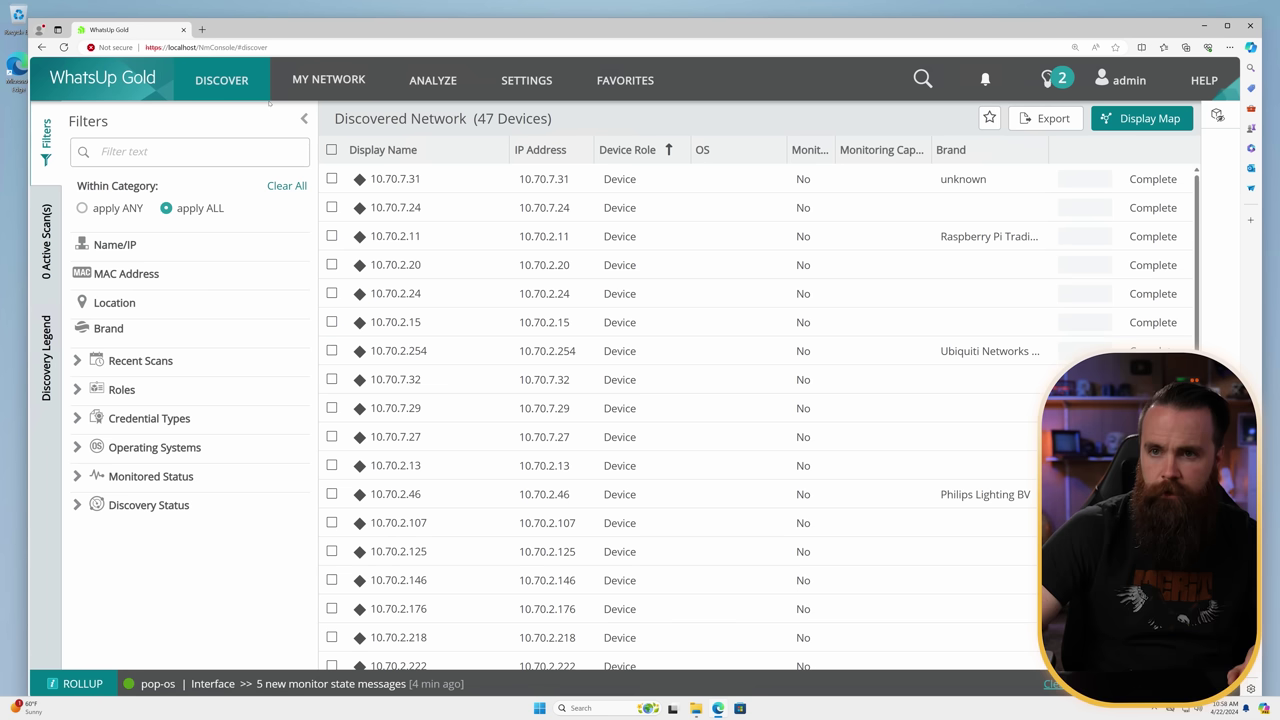
Run a new discovery scan excluding the gateway IP, then start monitoring the found NAStyswitch
scroll(507, 429, down, 3)
scroll(507, 429, down, 4)
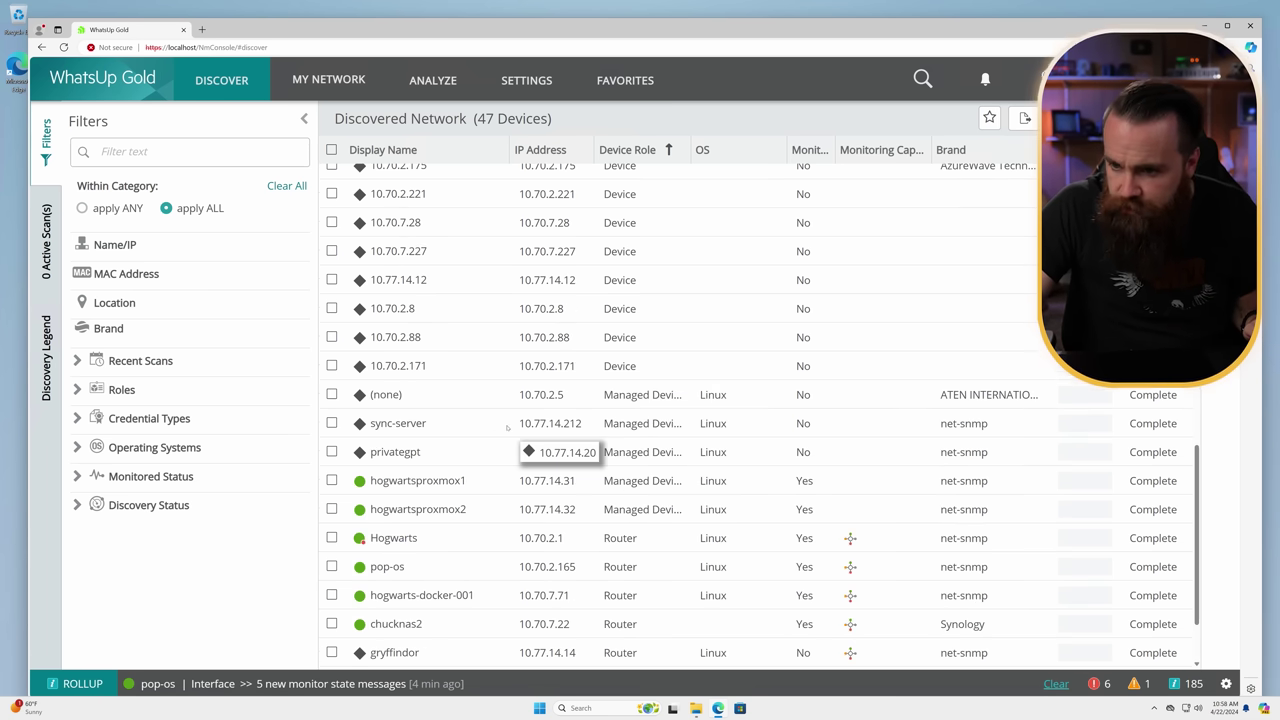
scroll(507, 429, up, 8)
mouse_move(221, 93)
click(205, 154)
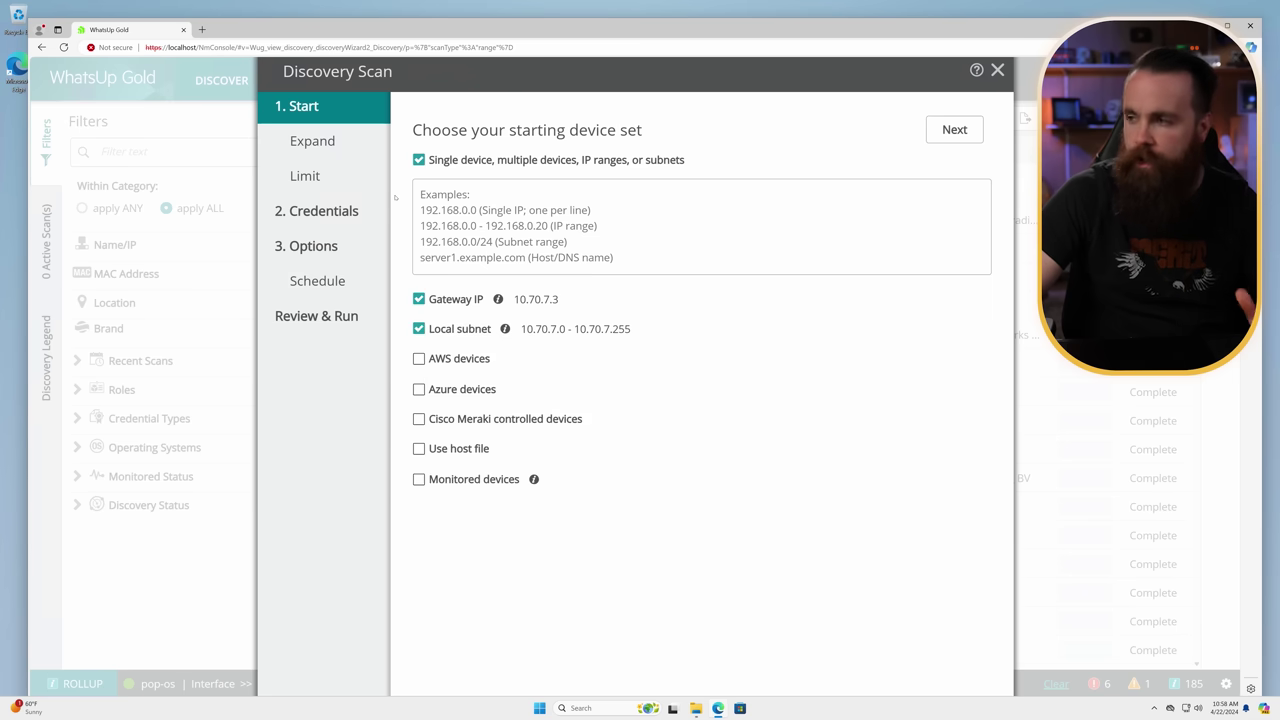
click(419, 299)
click(316, 315)
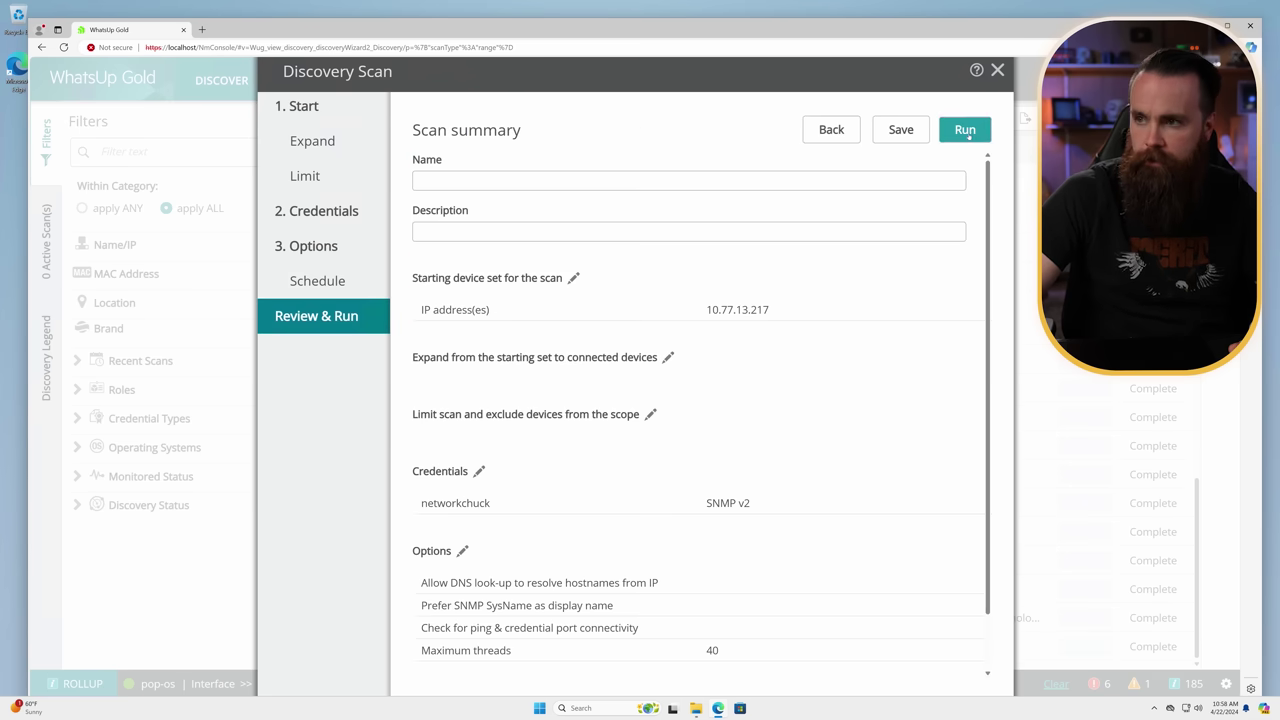
click(963, 129)
click(780, 388)
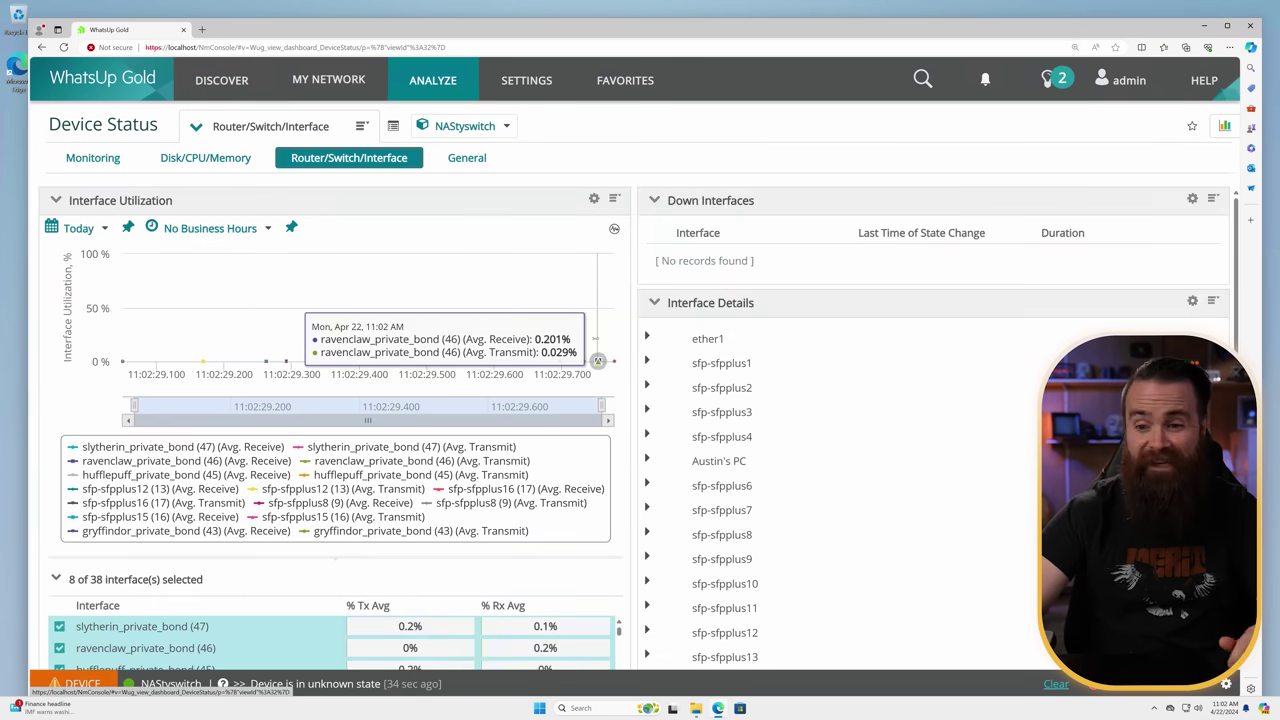
scroll(597, 360, down, 2)
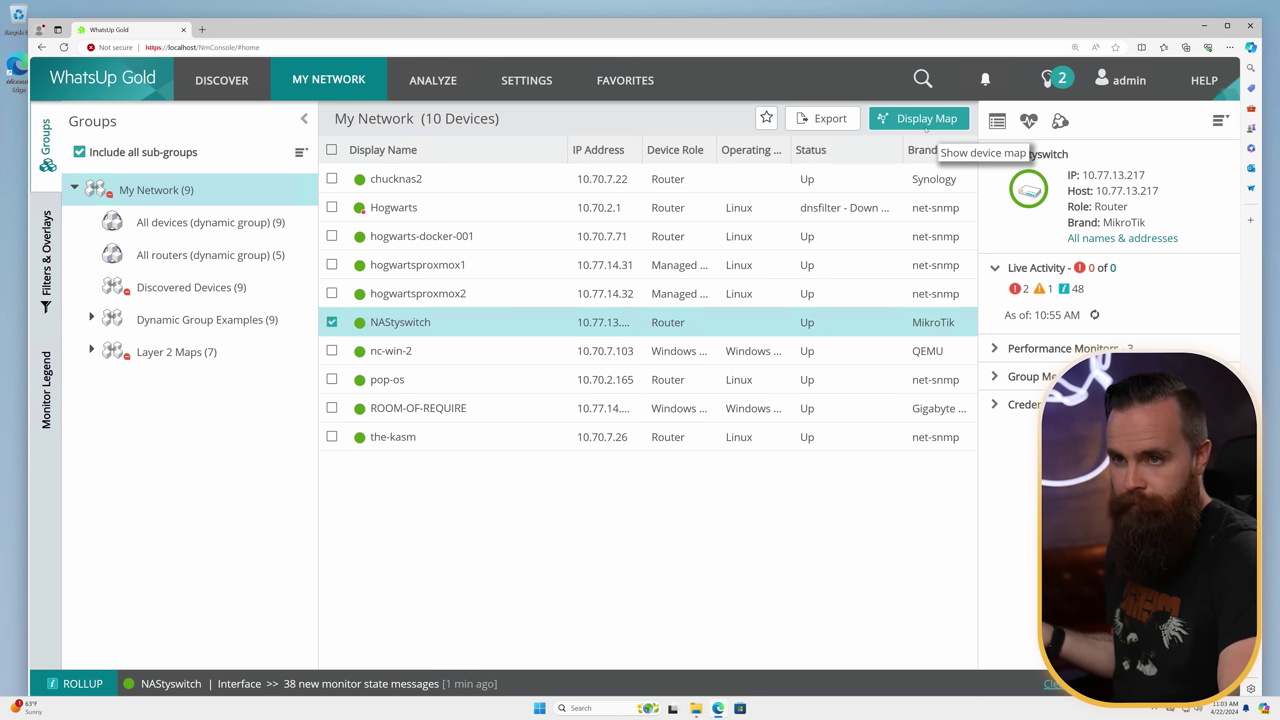
View NAStyswitch linked to other devices on the network map, then bring up the Dashboards menu
click(918, 122)
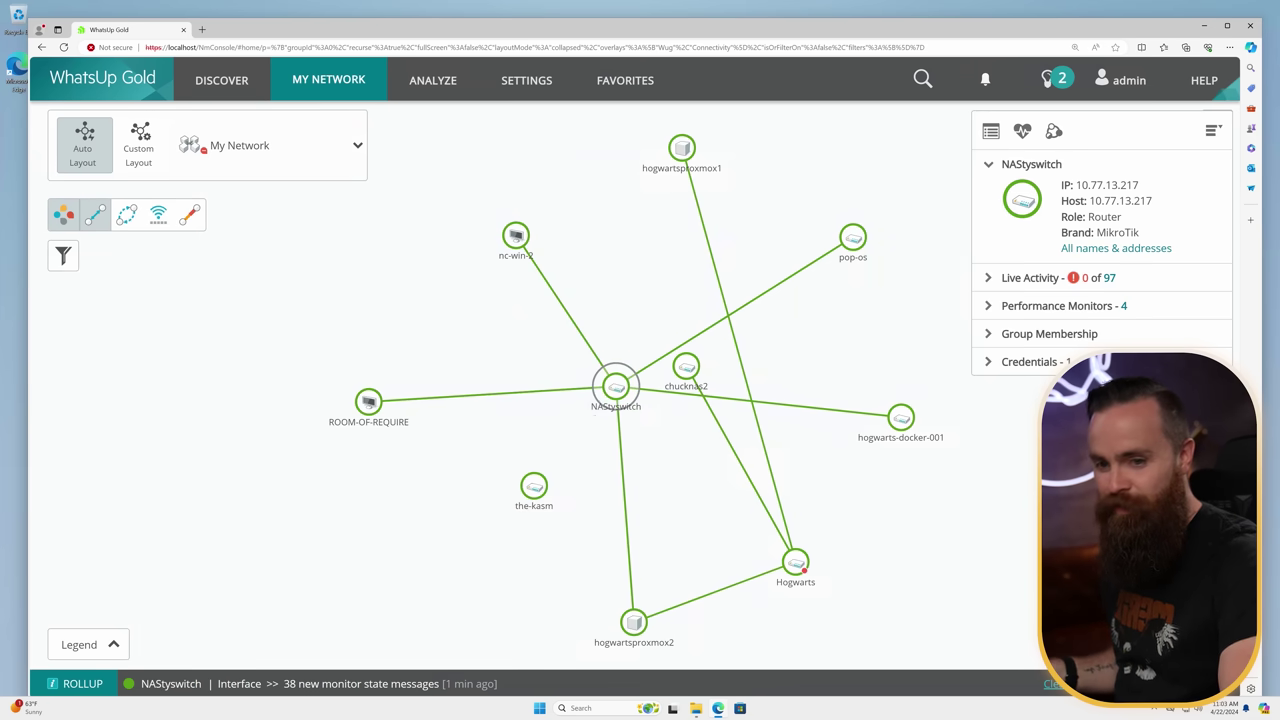
key(alt+Left)
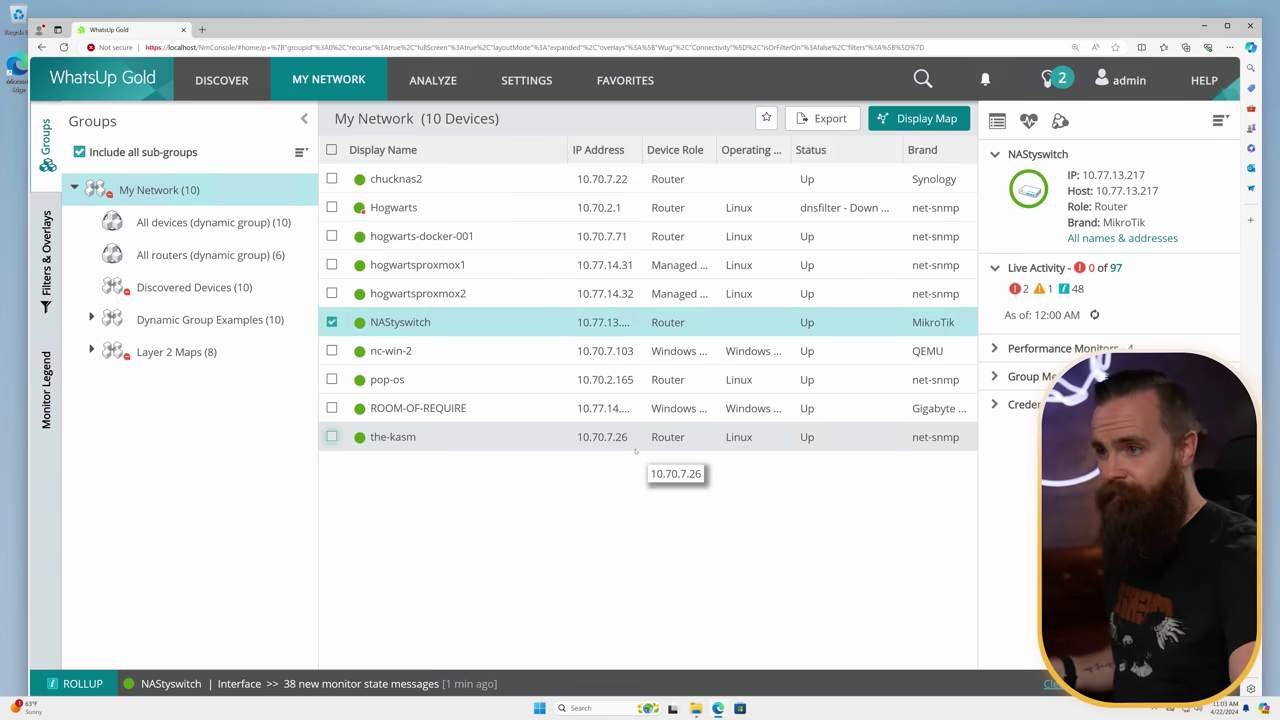
click(432, 86)
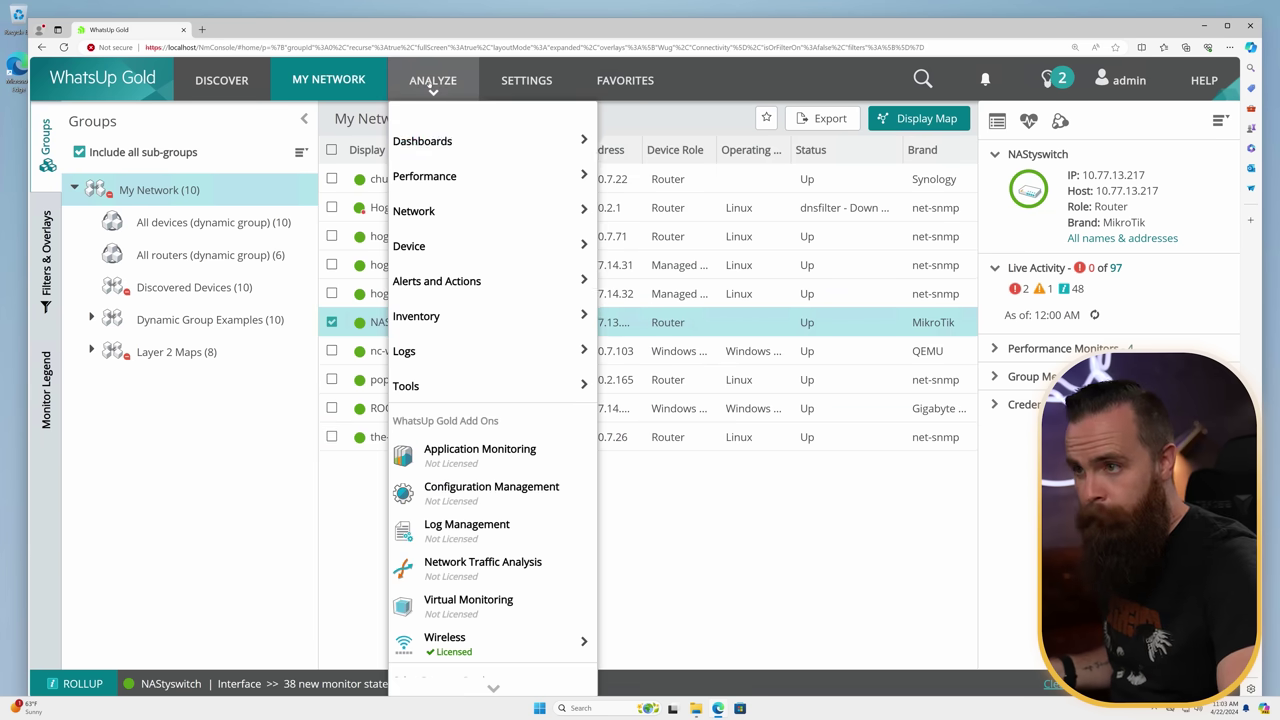
mouse_move(422, 143)
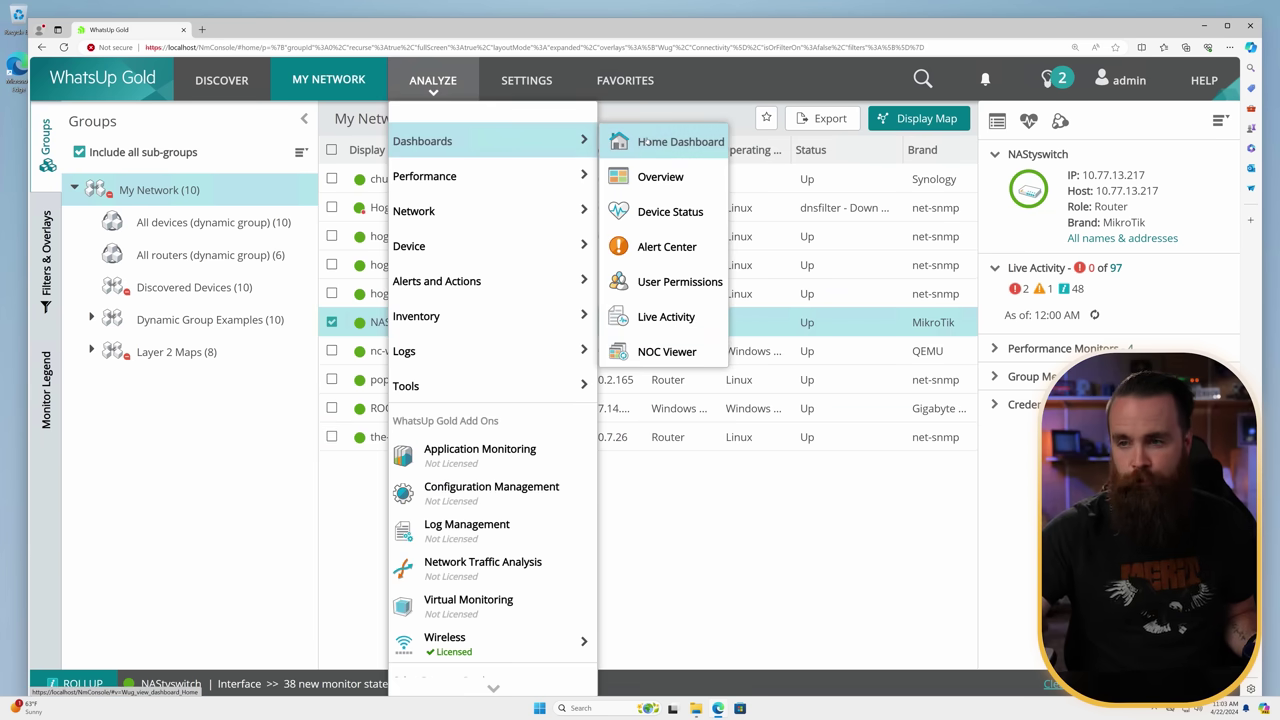
Open the Home Dashboard and review the Top 10 utilization tables
click(646, 142)
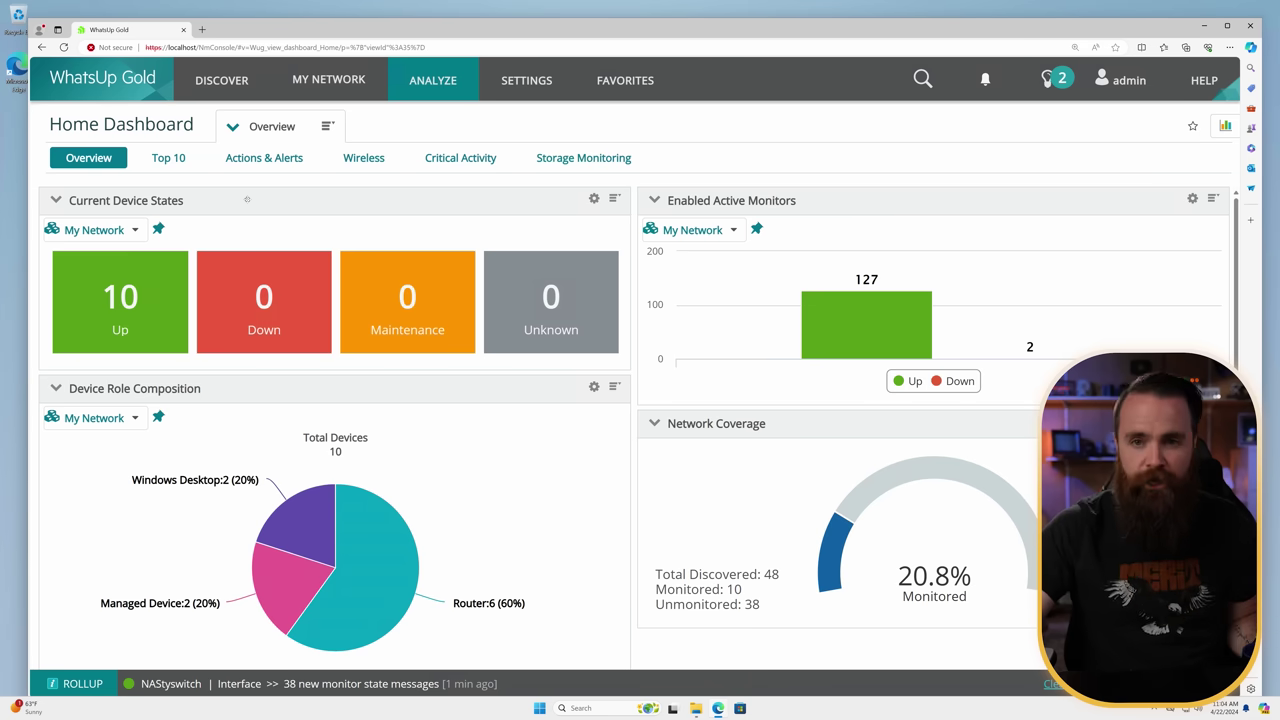
click(168, 157)
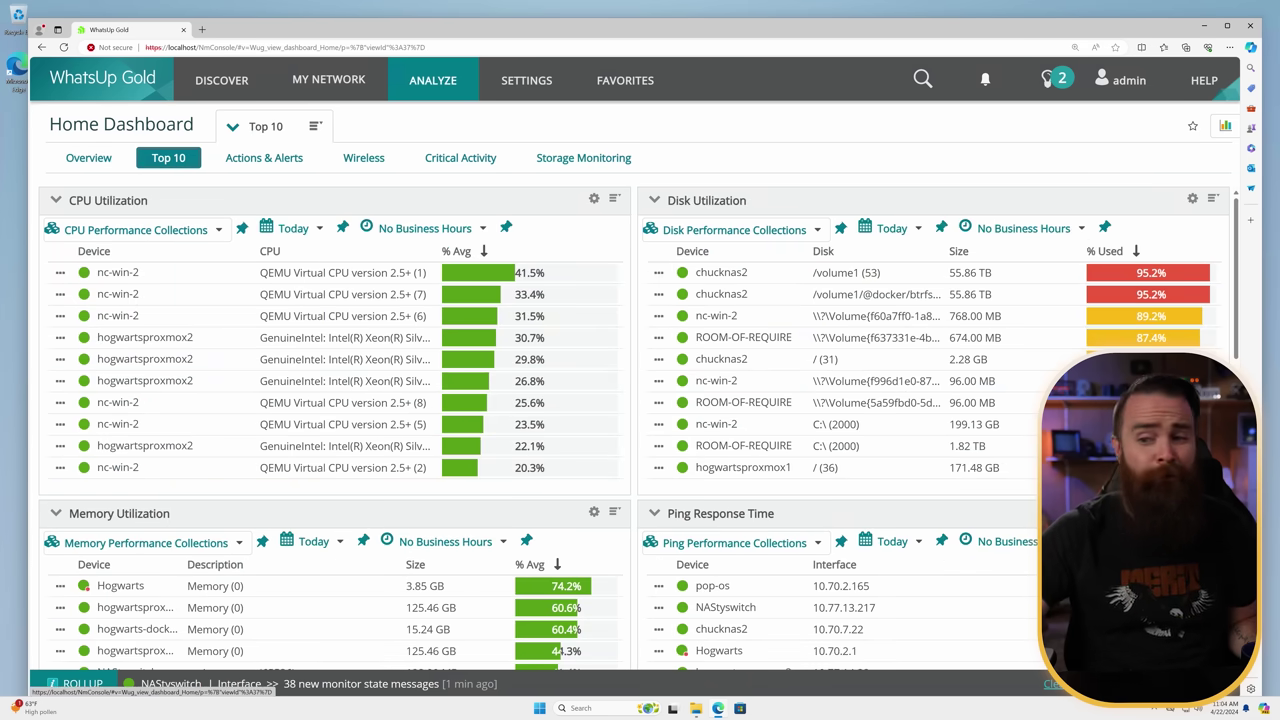
scroll(643, 489, down, 4)
scroll(643, 489, down, 2)
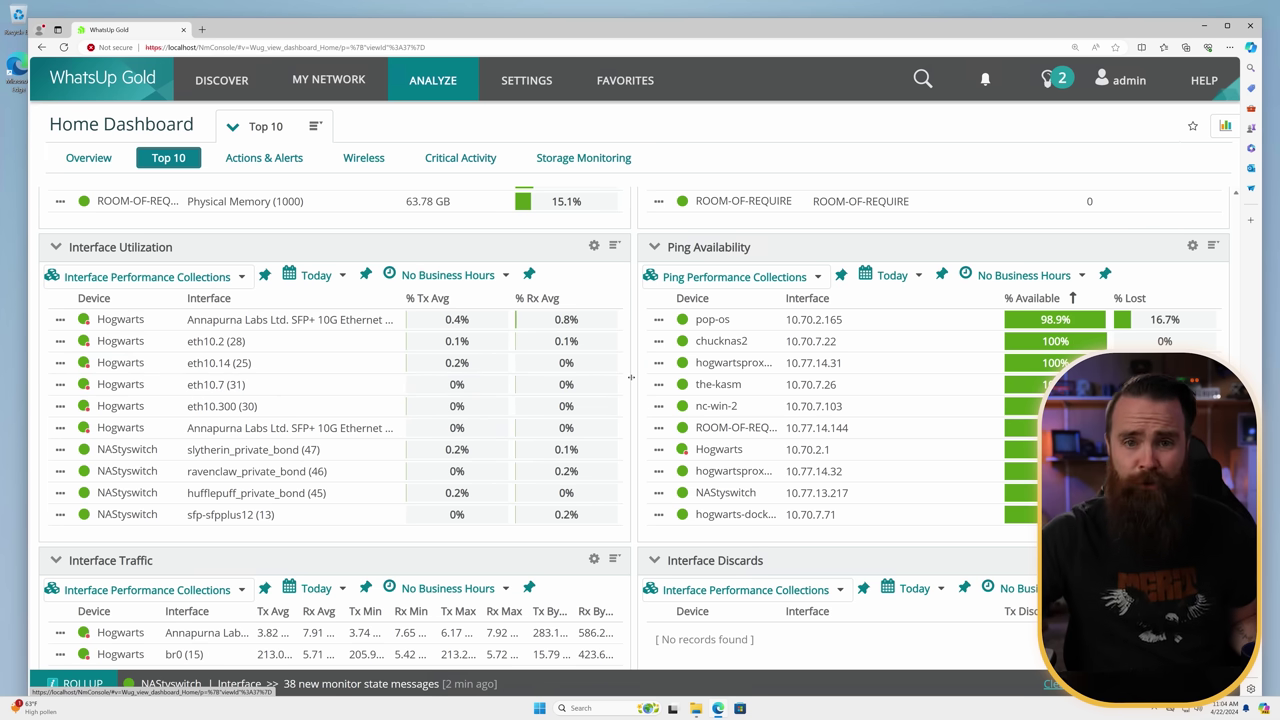
scroll(631, 377, down, 2)
scroll(631, 378, down, 1)
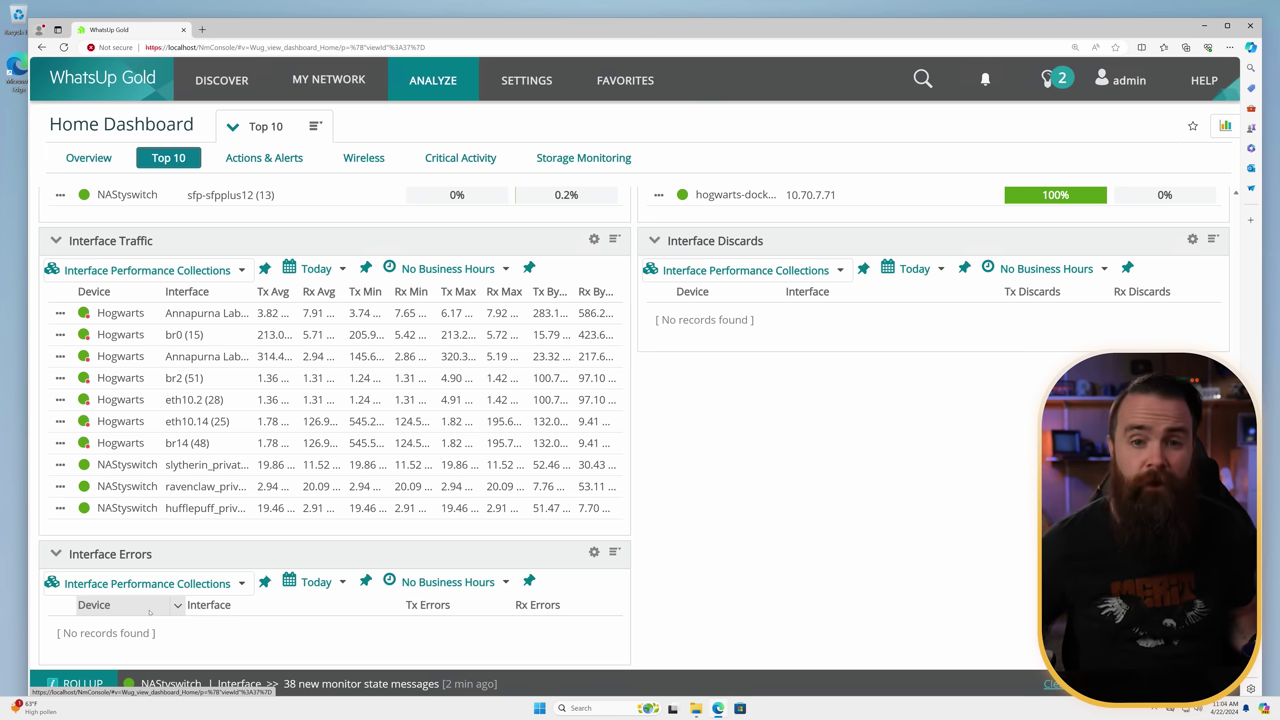
scroll(717, 381, up, 10)
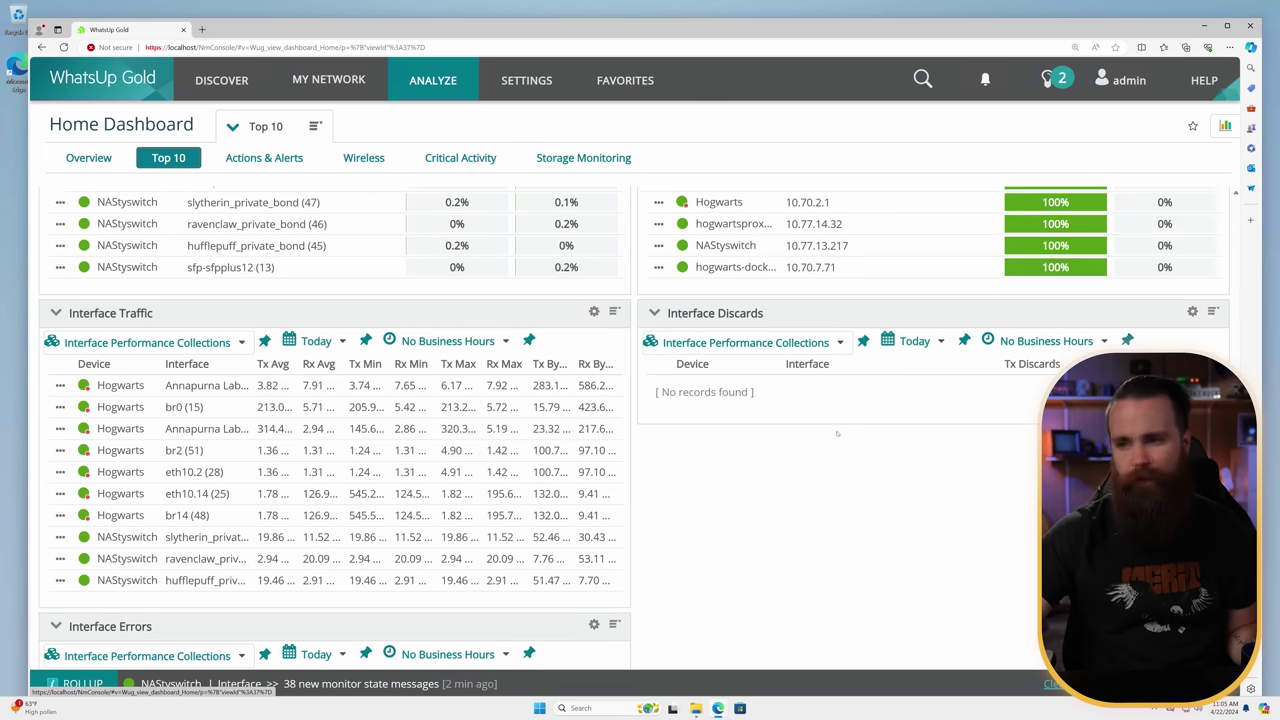
Look through the Actions & Alerts, Wireless and Critical Activity dashboards
click(264, 157)
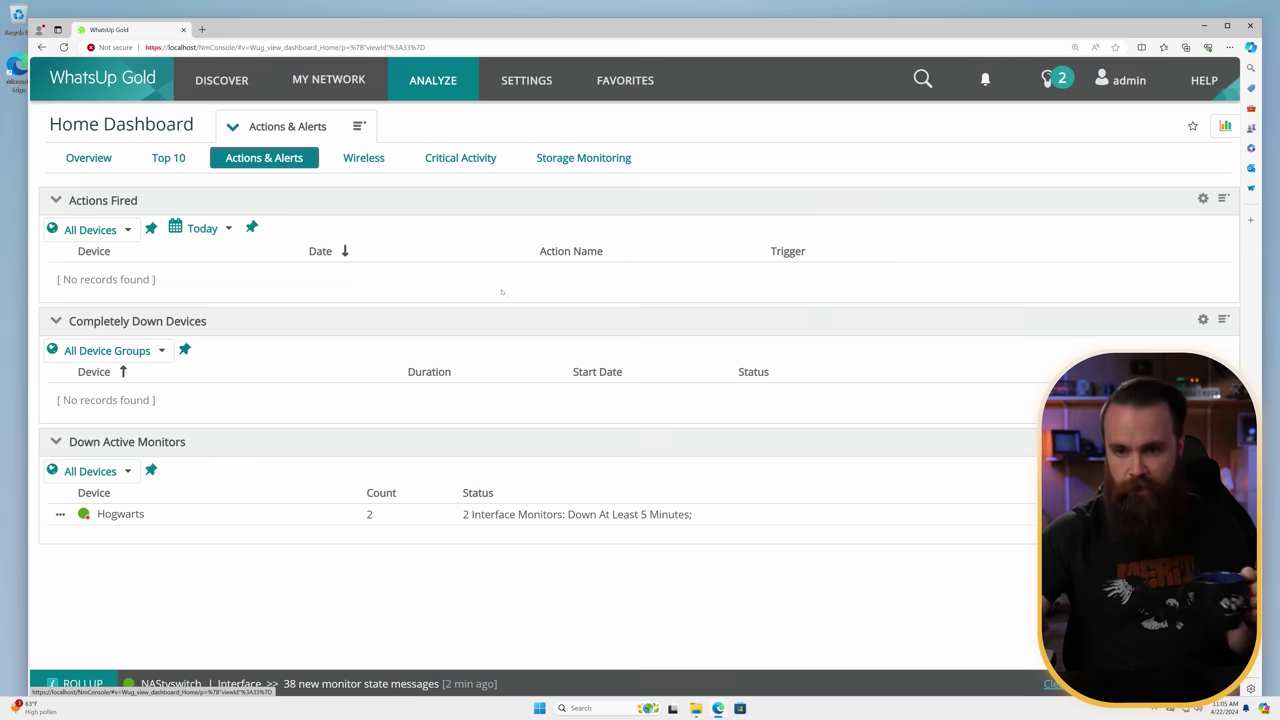
click(368, 162)
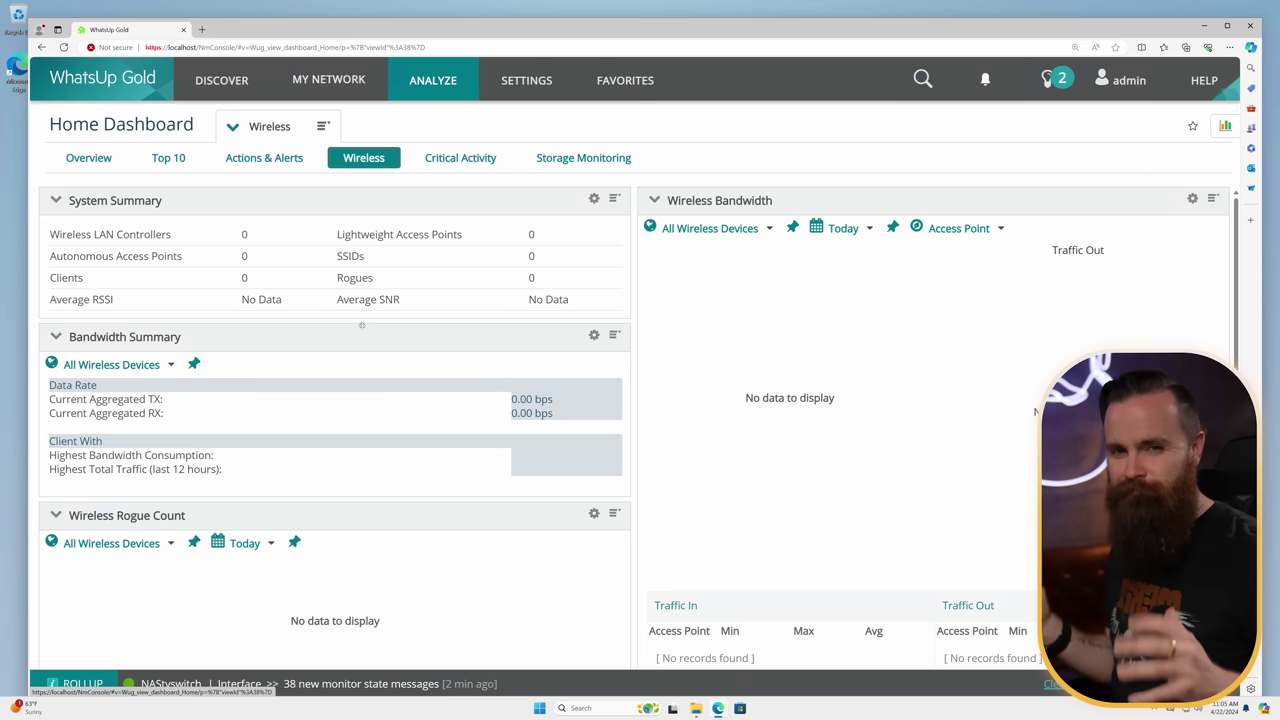
click(460, 157)
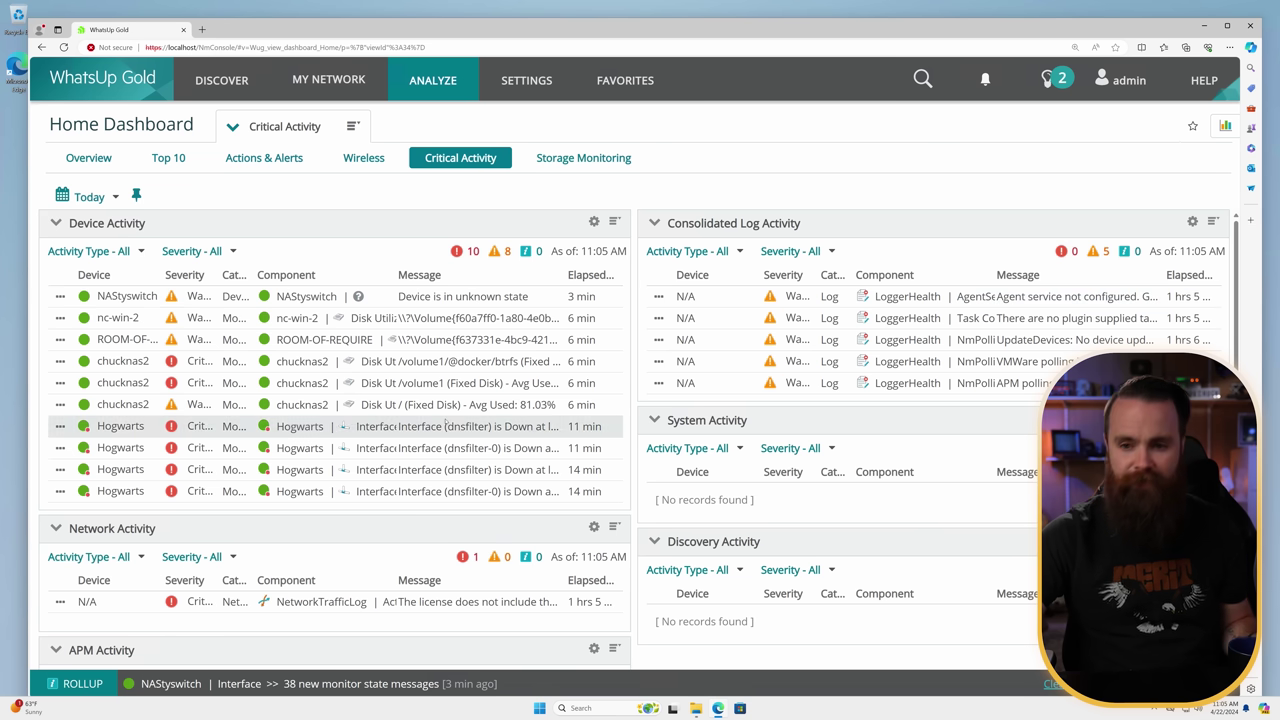
scroll(440, 430, down, 1)
Switch to the Storage Monitoring dashboard and review its disk, CPU and memory widgets
click(583, 157)
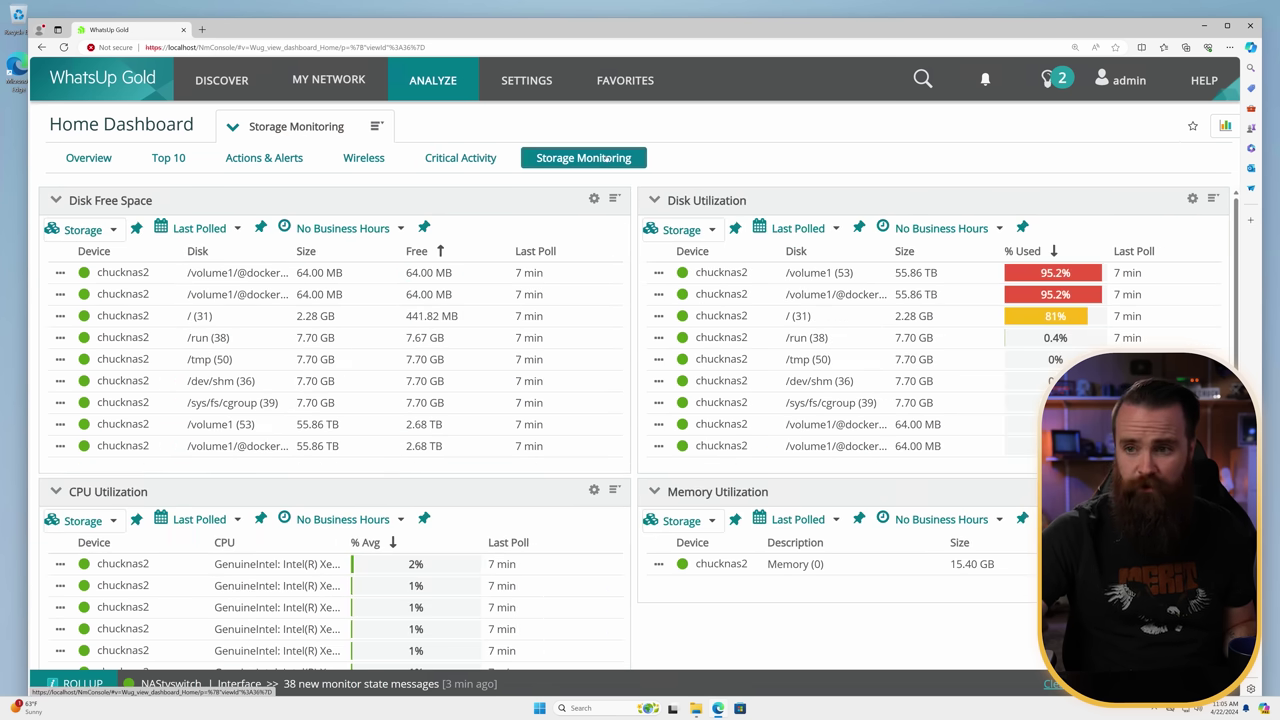
scroll(596, 403, down, 3)
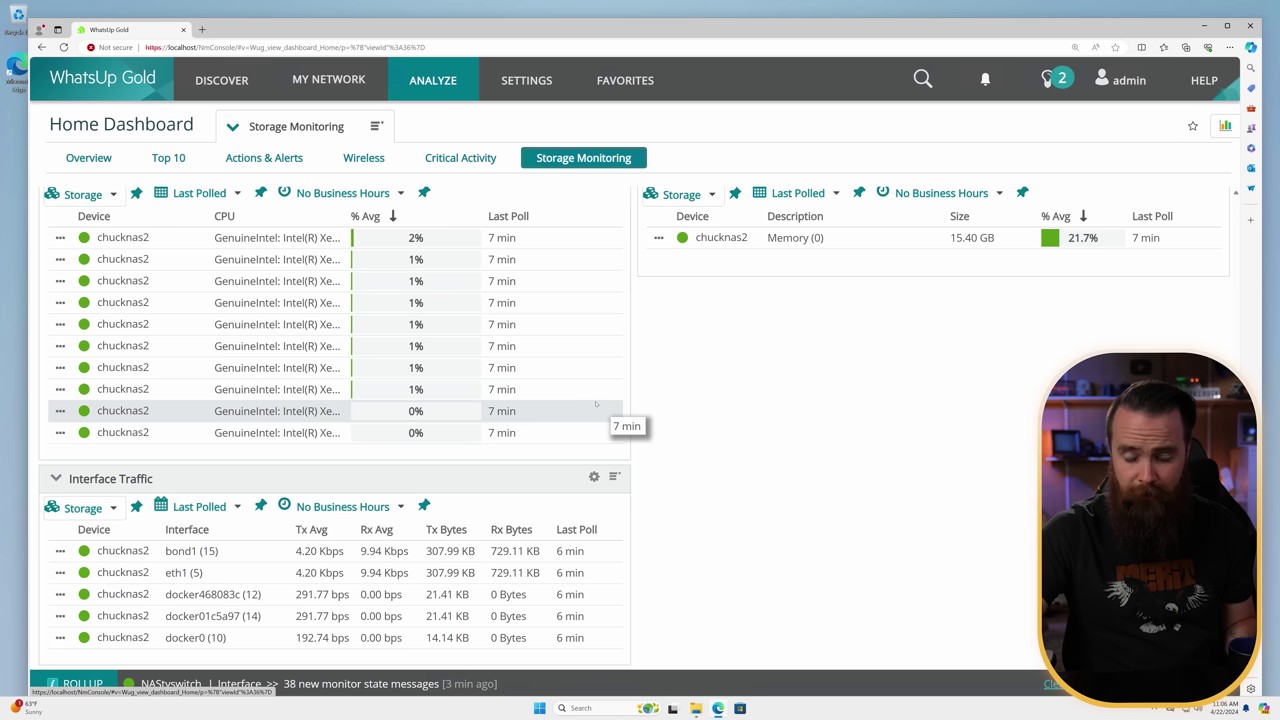
scroll(590, 405, up, 3)
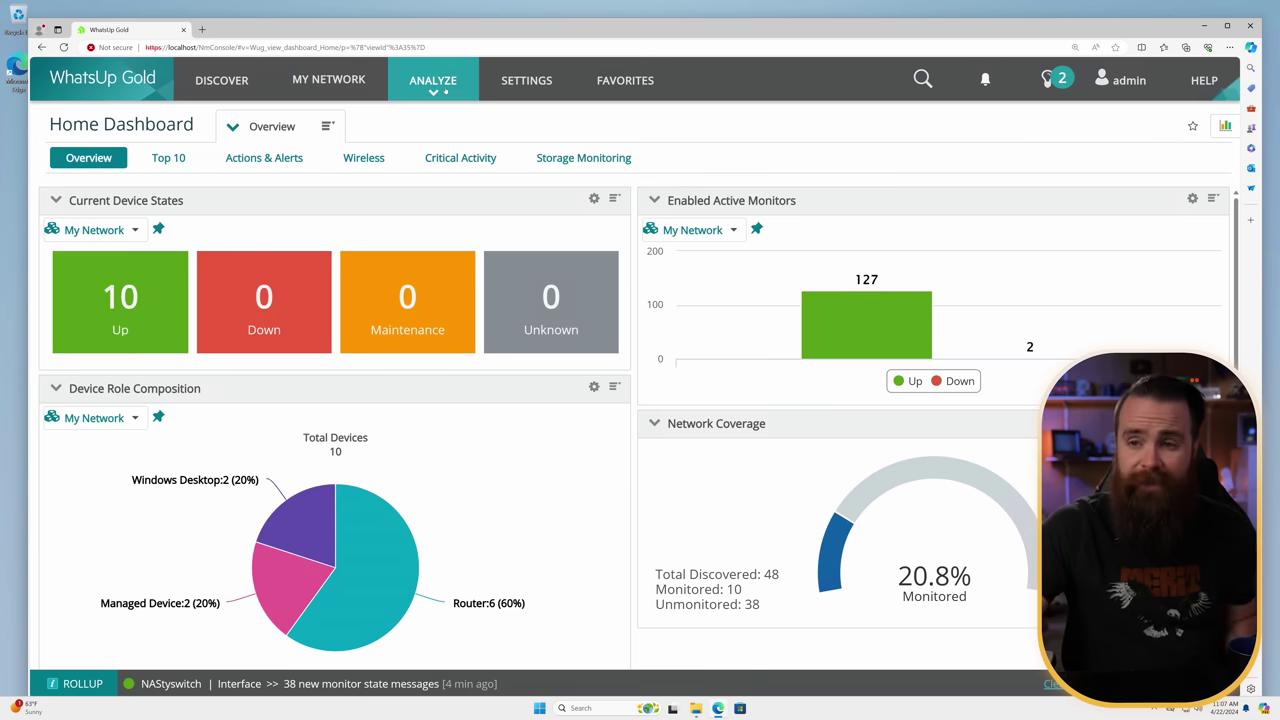
click(433, 80)
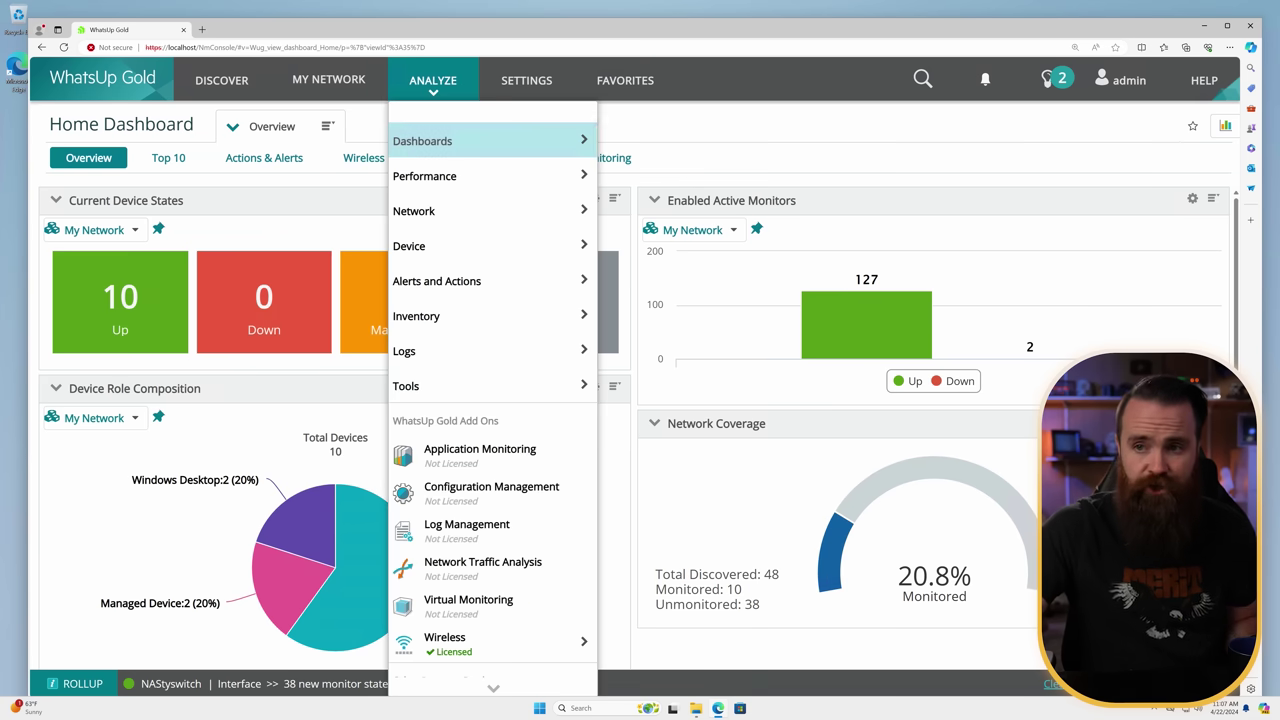
Browse the Performance, Network, Device and Inventory reports, then open the NOC Viewer dashboard
mouse_move(517, 177)
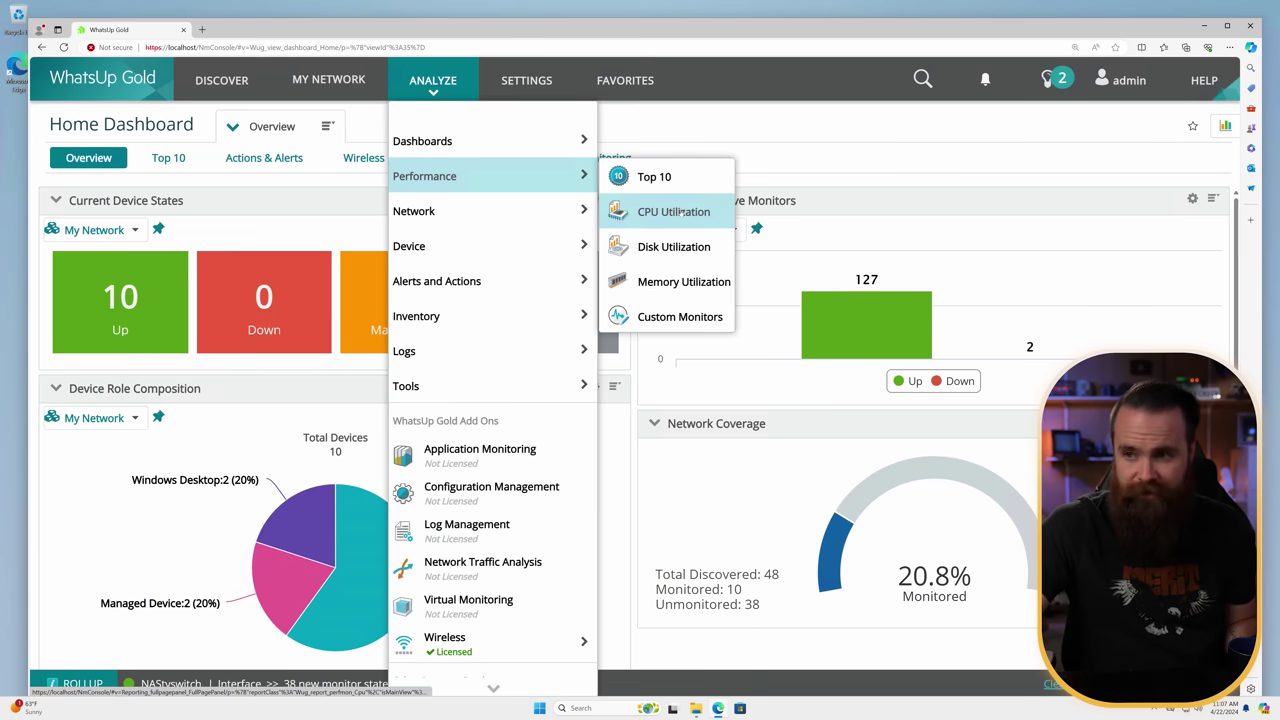
mouse_move(560, 211)
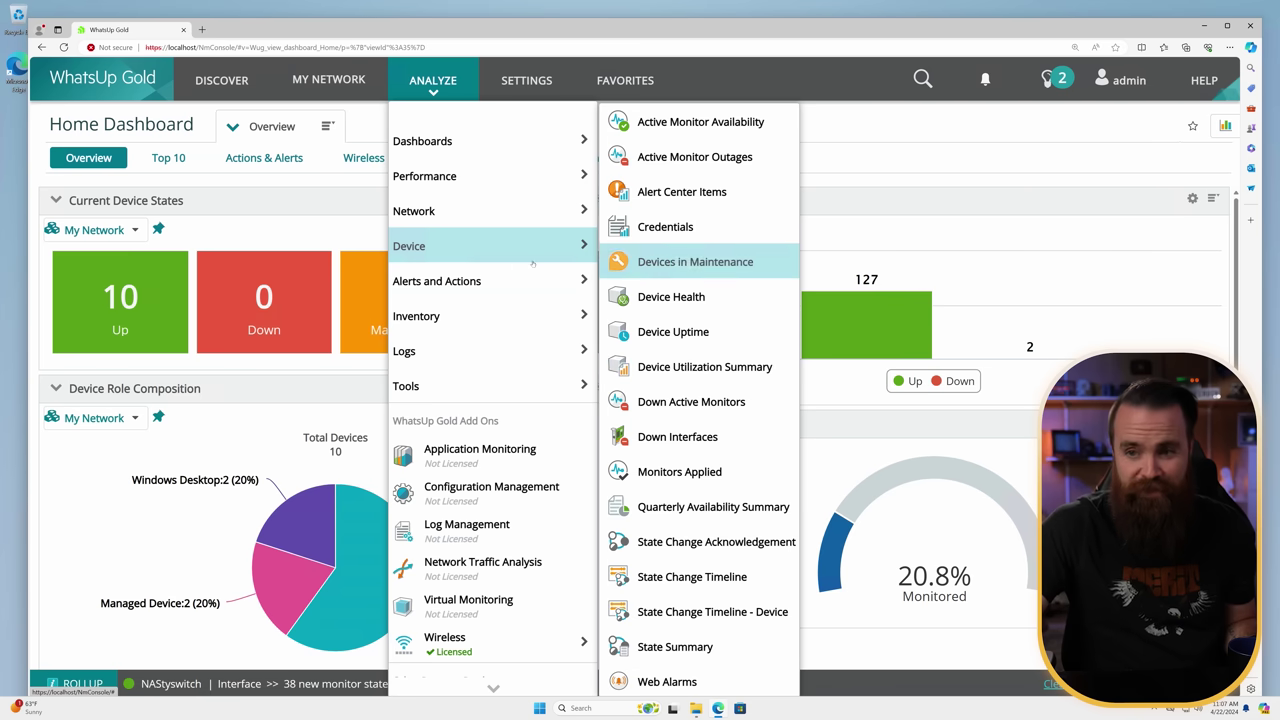
mouse_move(512, 278)
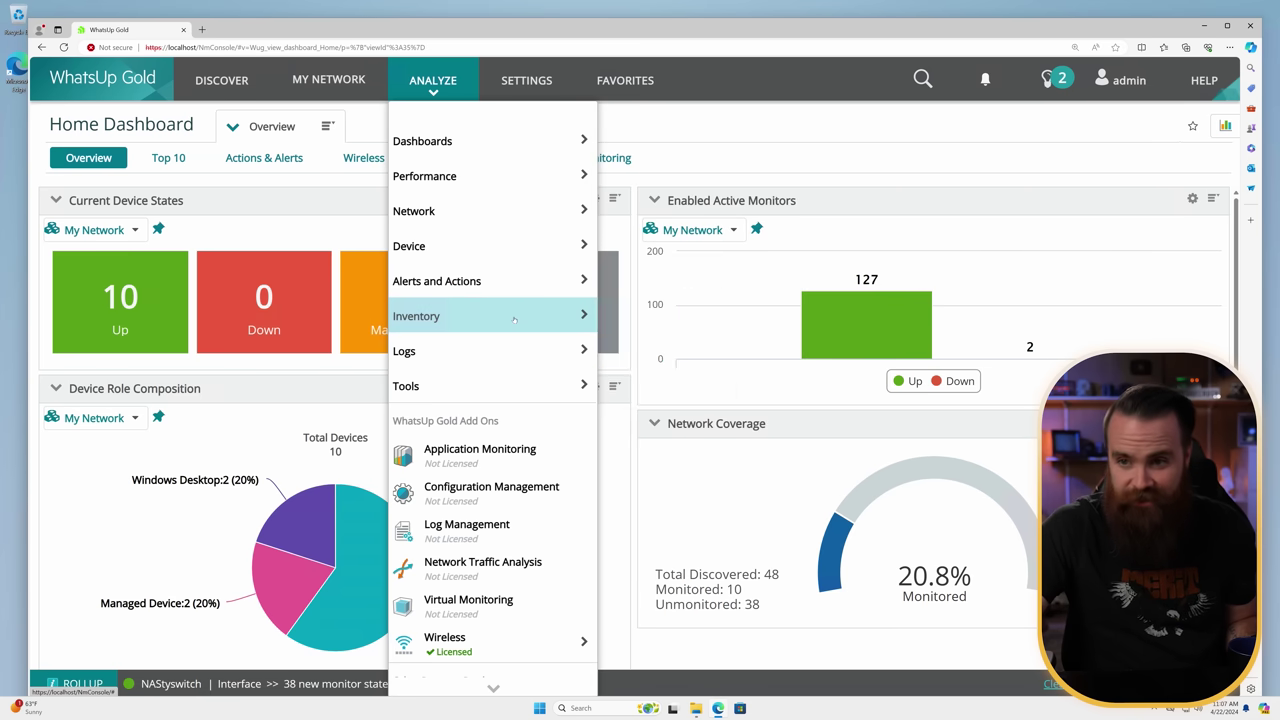
mouse_move(560, 141)
click(650, 351)
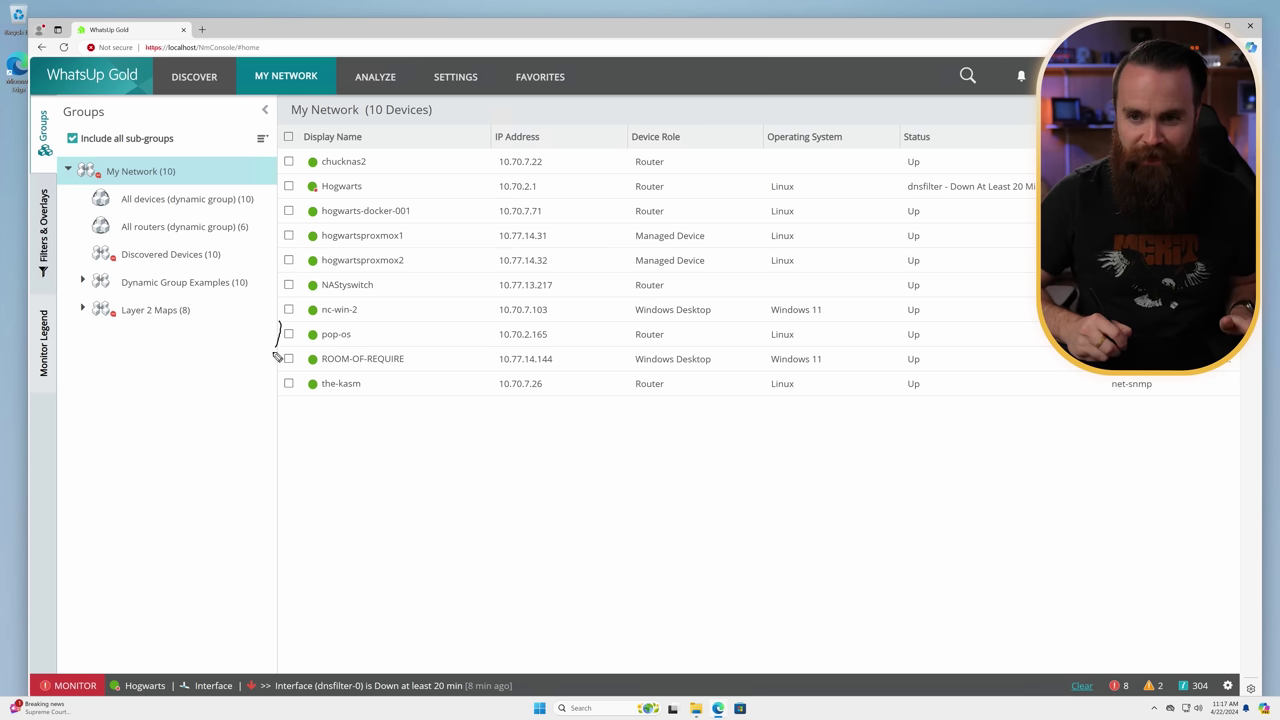
mouse_move(369, 325)
mouse_down()
mouse_move(281, 328)
mouse_move(384, 346)
mouse_up()
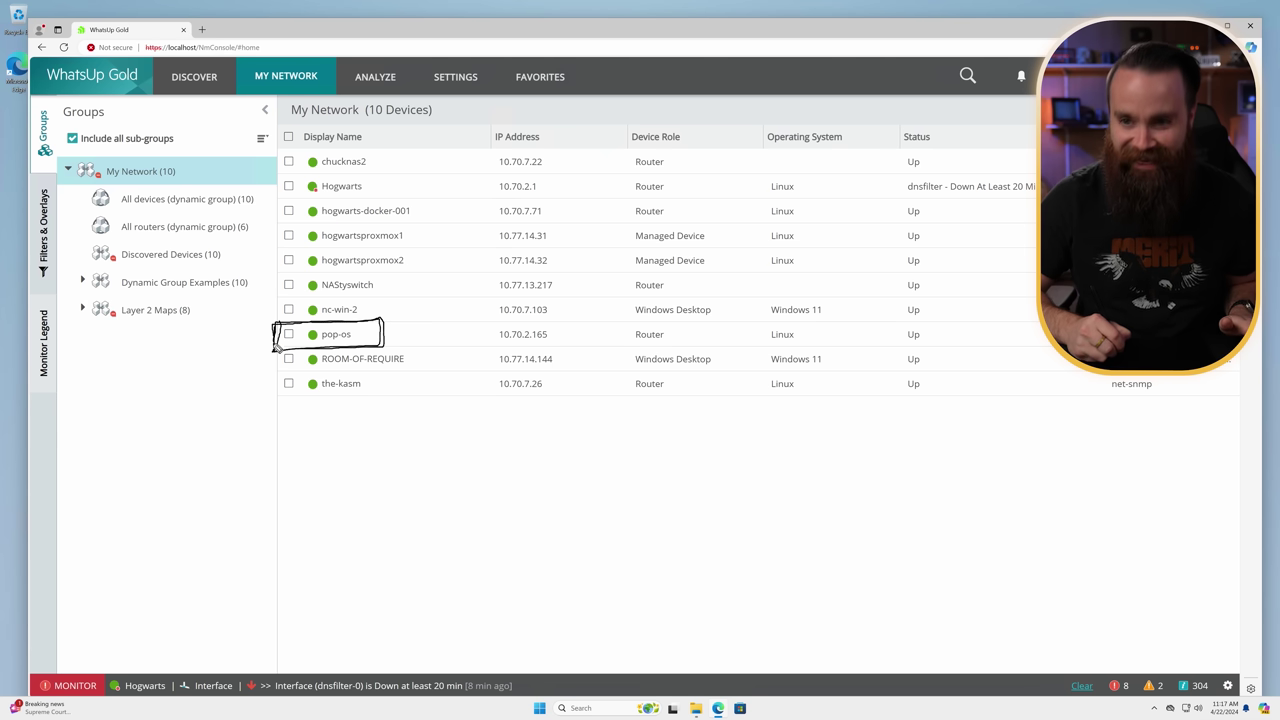
drag(278, 366, 307, 429)
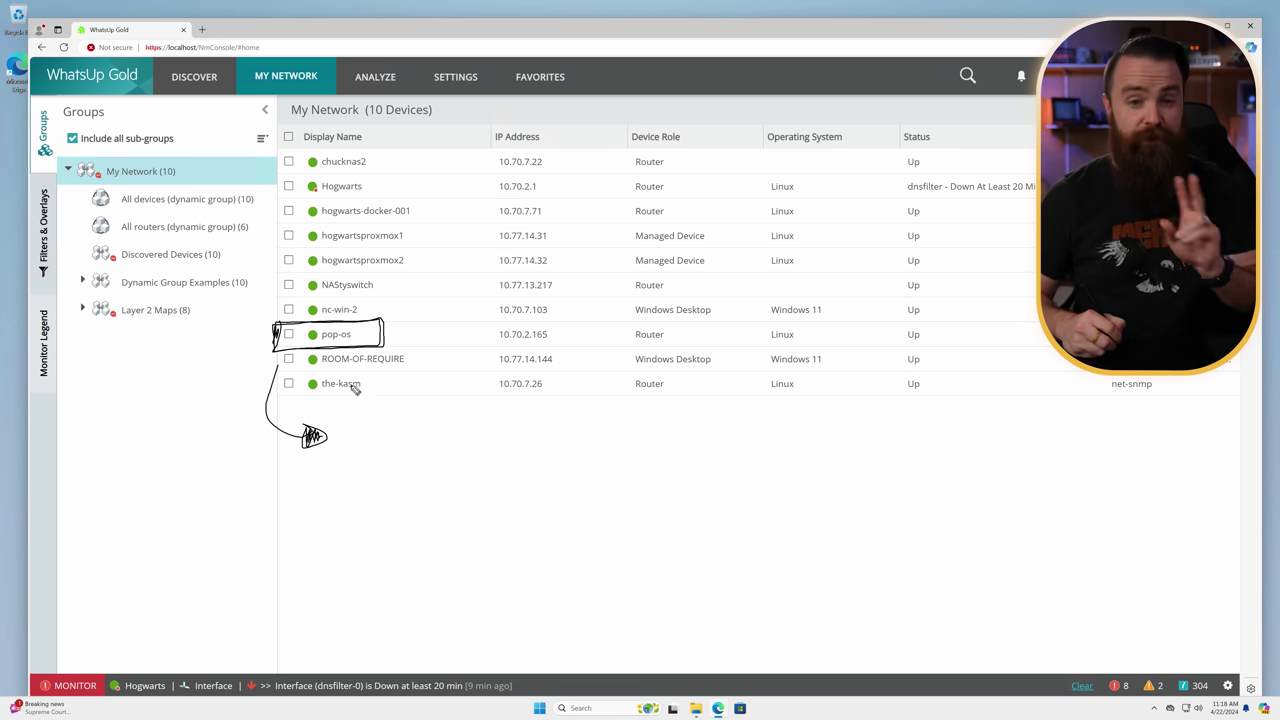
mouse_move(346, 428)
mouse_down()
mouse_move(346, 450)
mouse_move(404, 443)
mouse_up()
drag(424, 429, 426, 430)
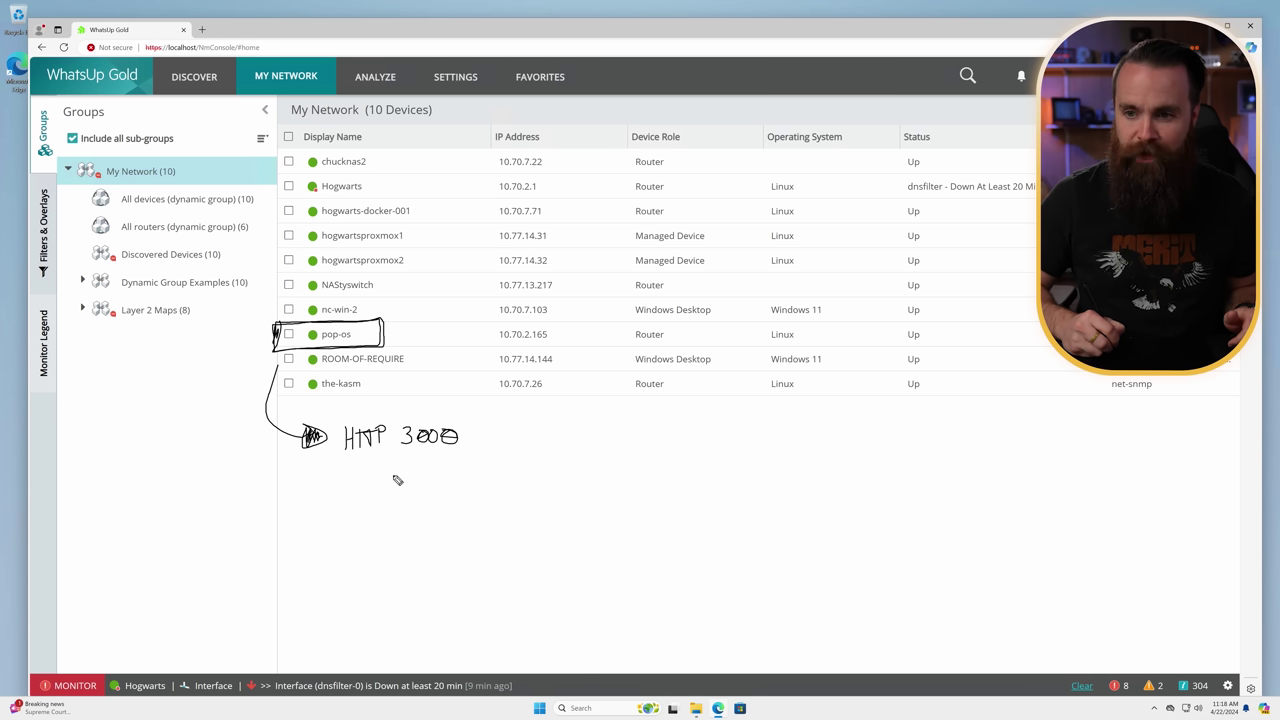
drag(394, 455, 395, 500)
drag(380, 487, 407, 488)
mouse_move(364, 537)
mouse_down()
mouse_move(373, 515)
mouse_move(407, 536)
mouse_move(462, 524)
mouse_up()
drag(465, 530, 471, 521)
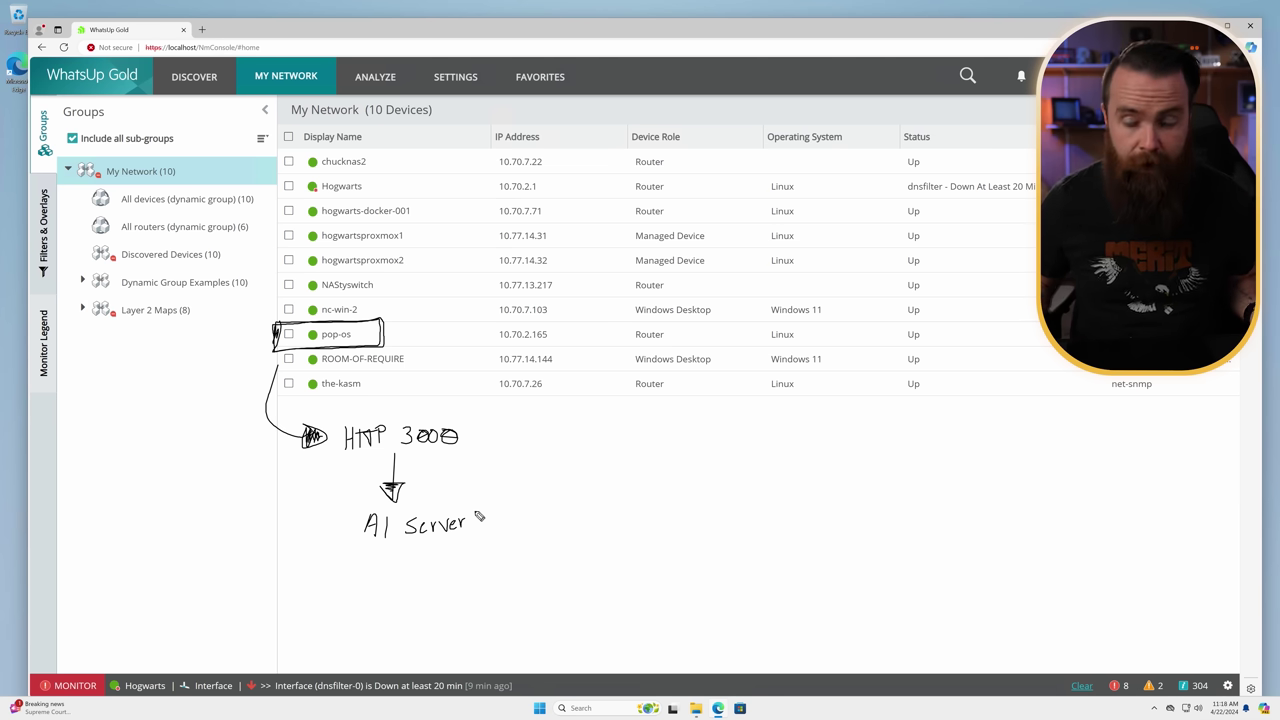
mouse_move(278, 370)
mouse_down()
mouse_move(285, 545)
mouse_move(334, 585)
mouse_up()
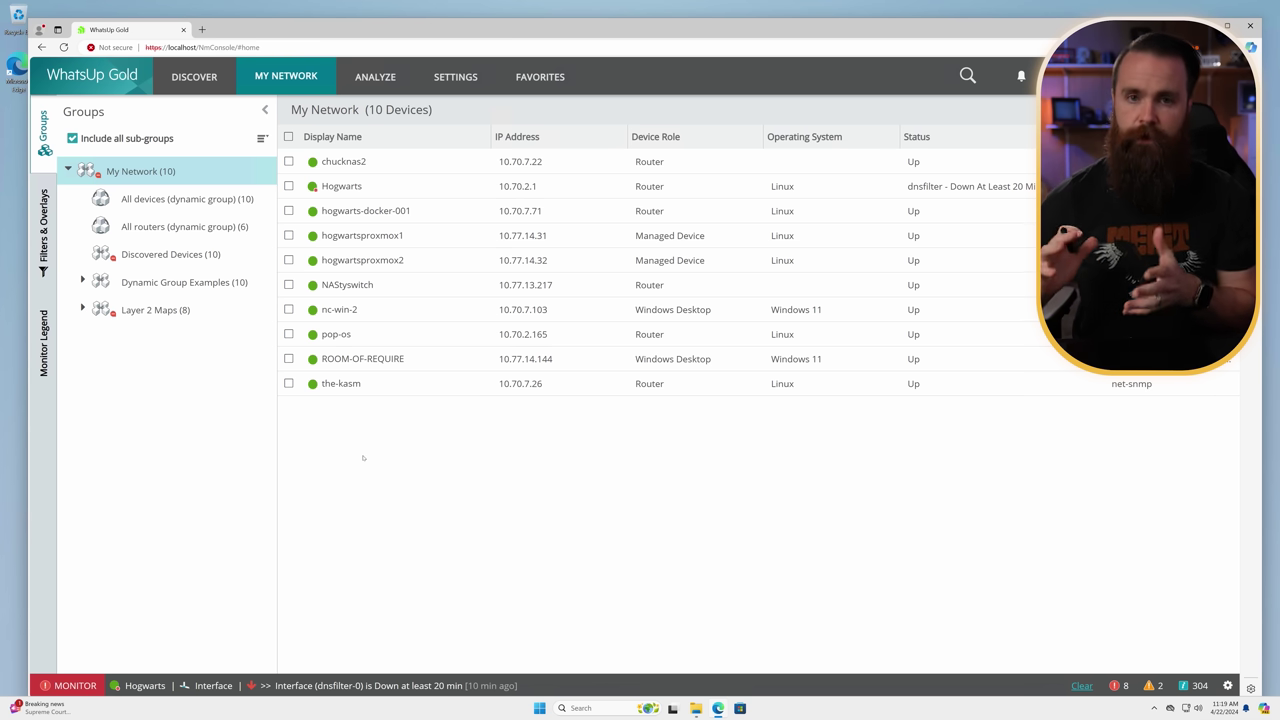
Open the Monitors library and select the HTTP monitor as a template
click(455, 76)
mouse_move(474, 267)
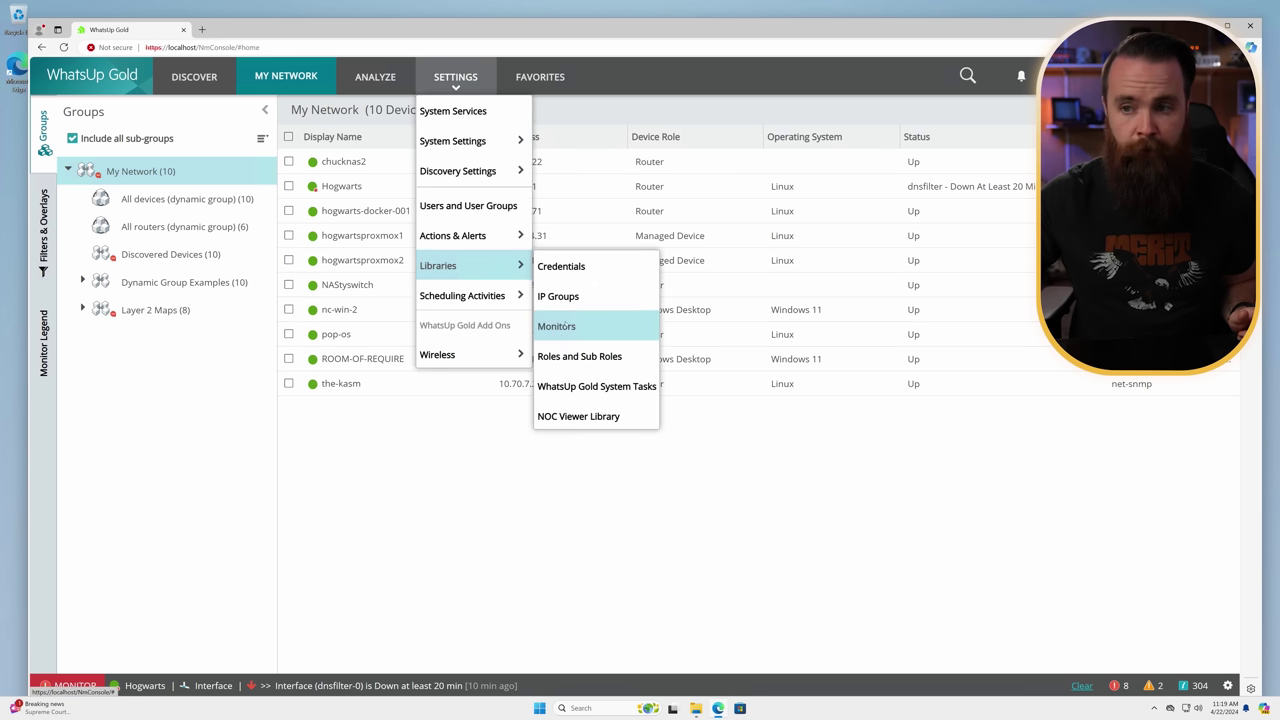
click(556, 326)
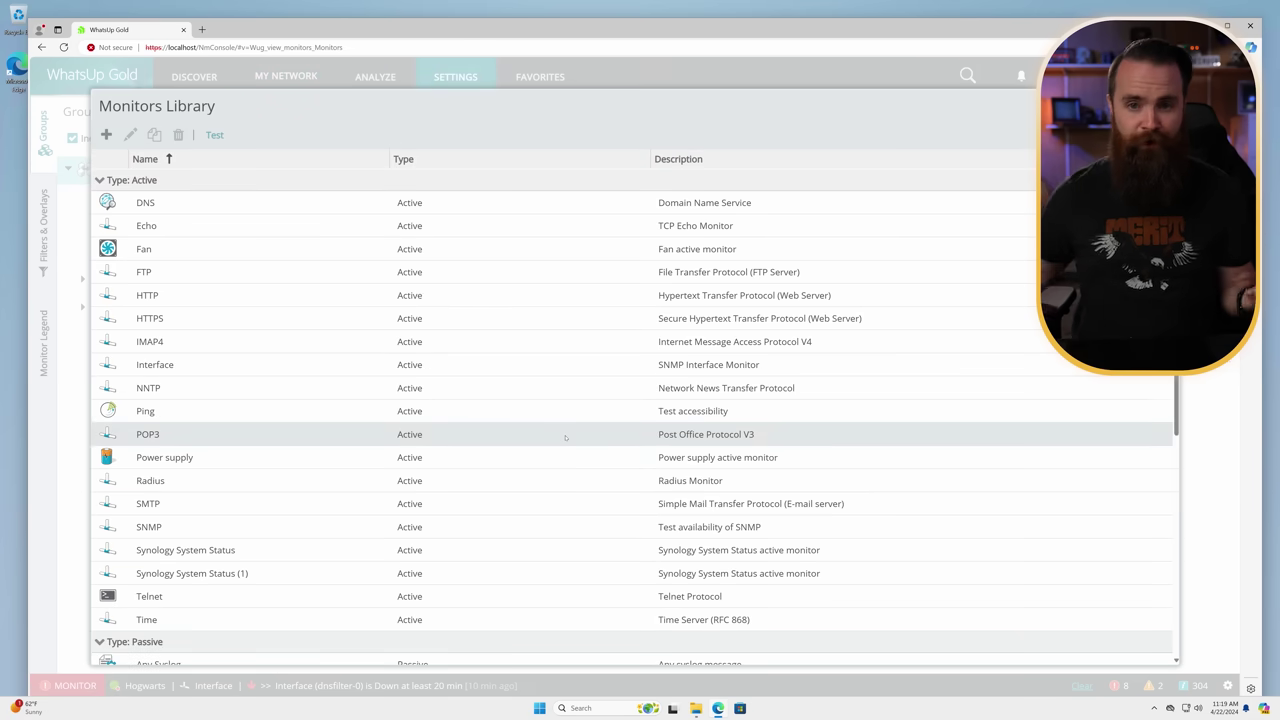
drag(158, 296, 147, 295)
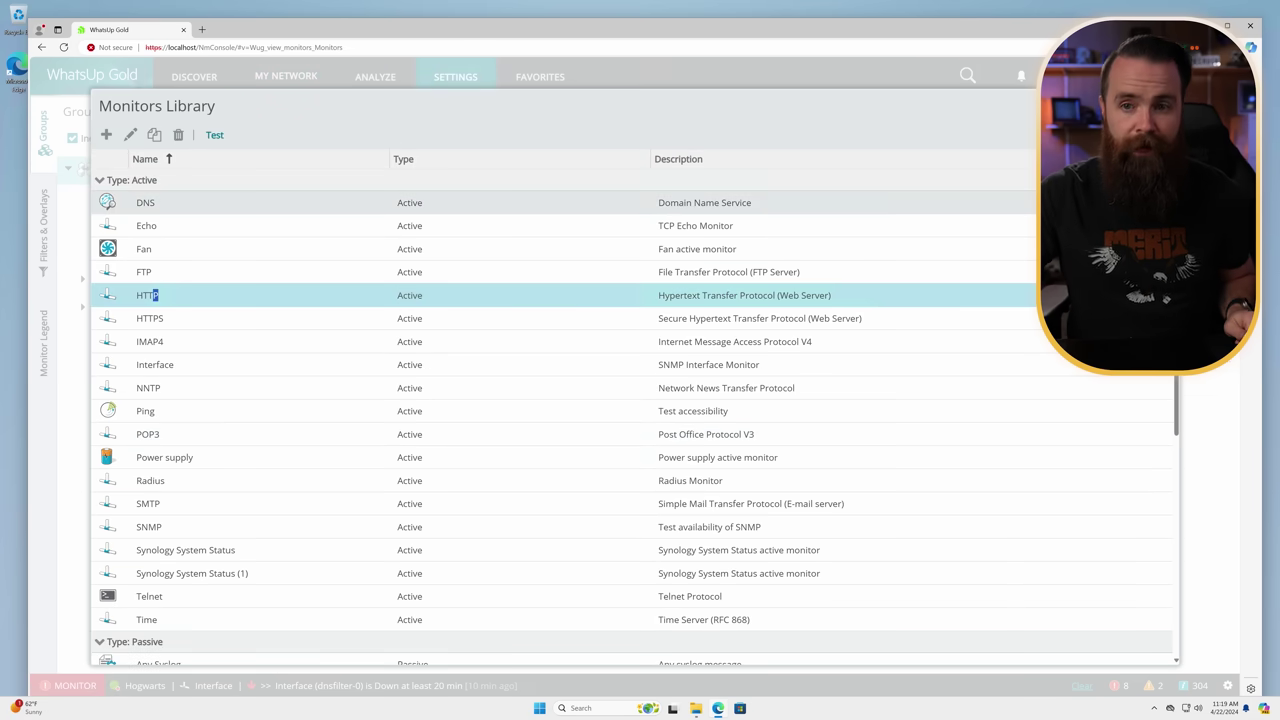
click(137, 296)
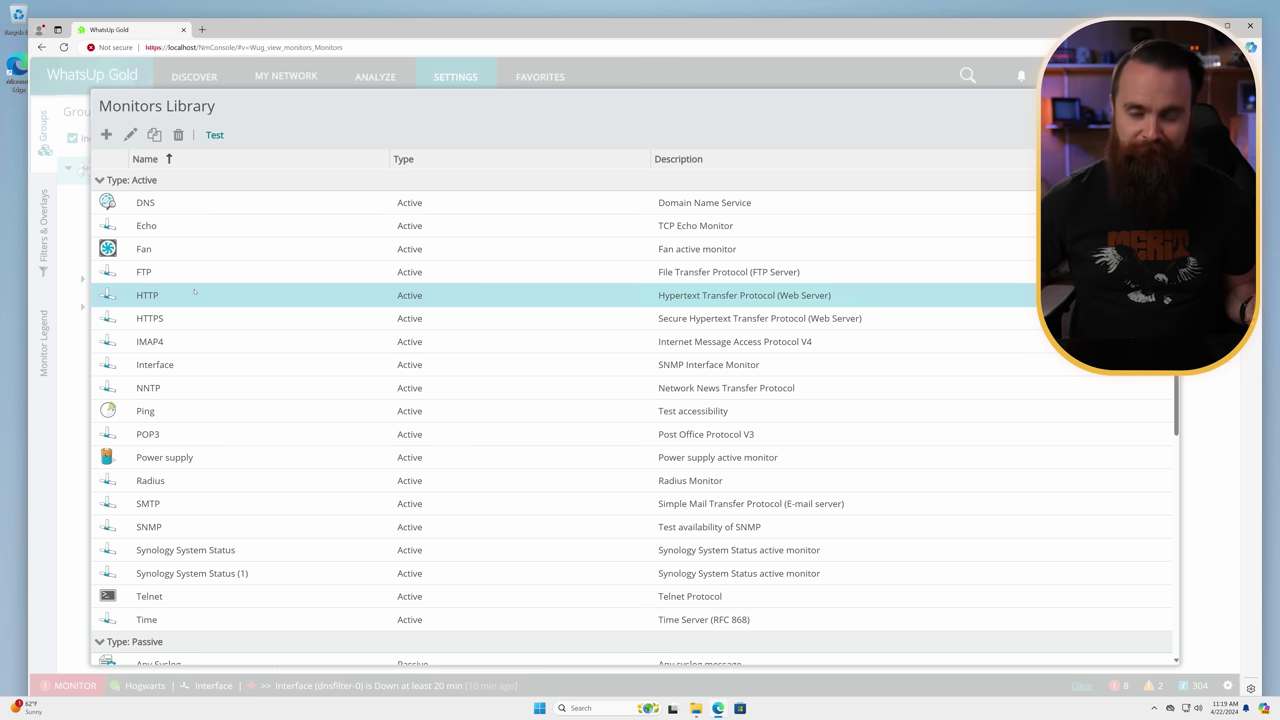
Copy HTTP into a monitor named 'AI Server Open WebUI' on port 3000 and save it
click(154, 134)
text(AI)
text( Server)
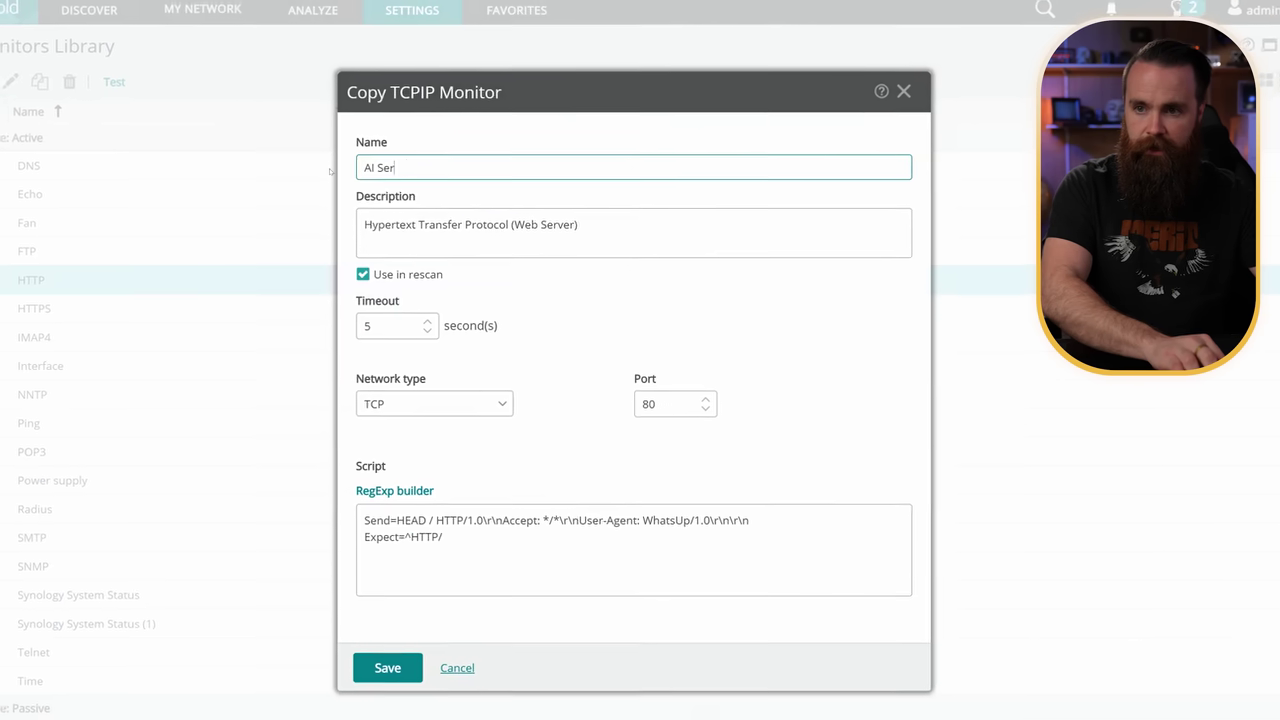
text( O)
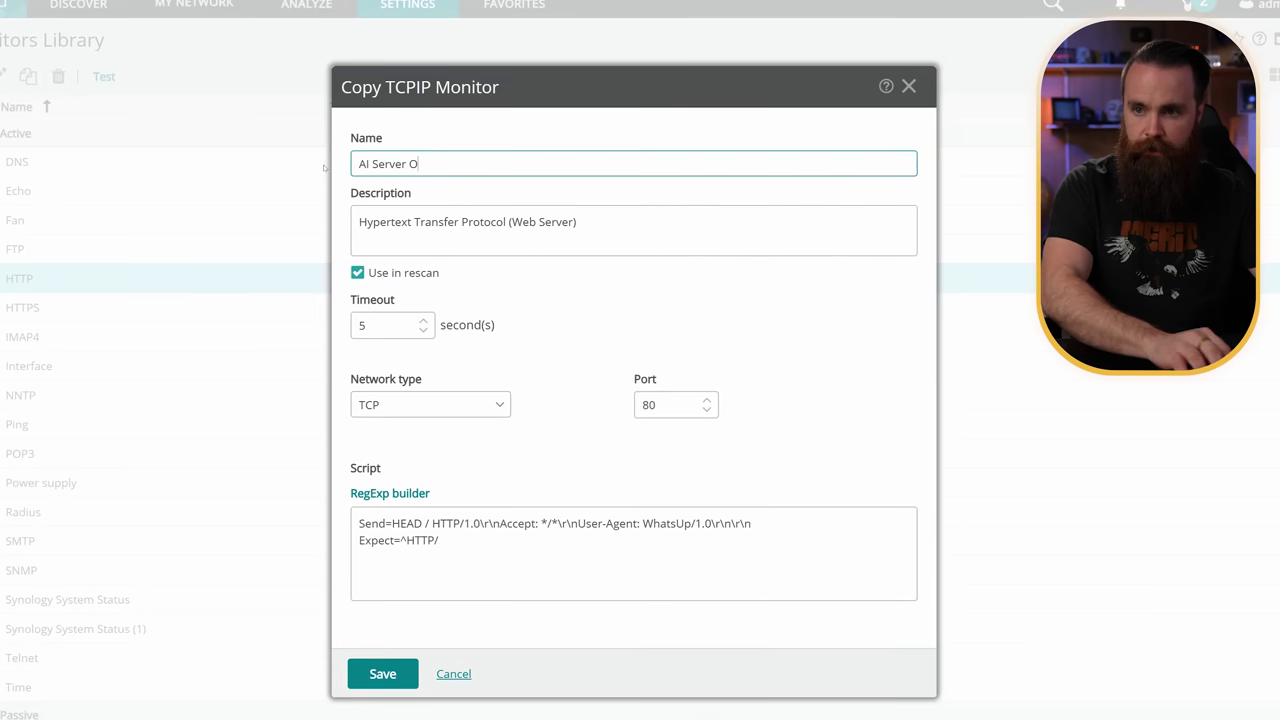
text(pen WebUI)
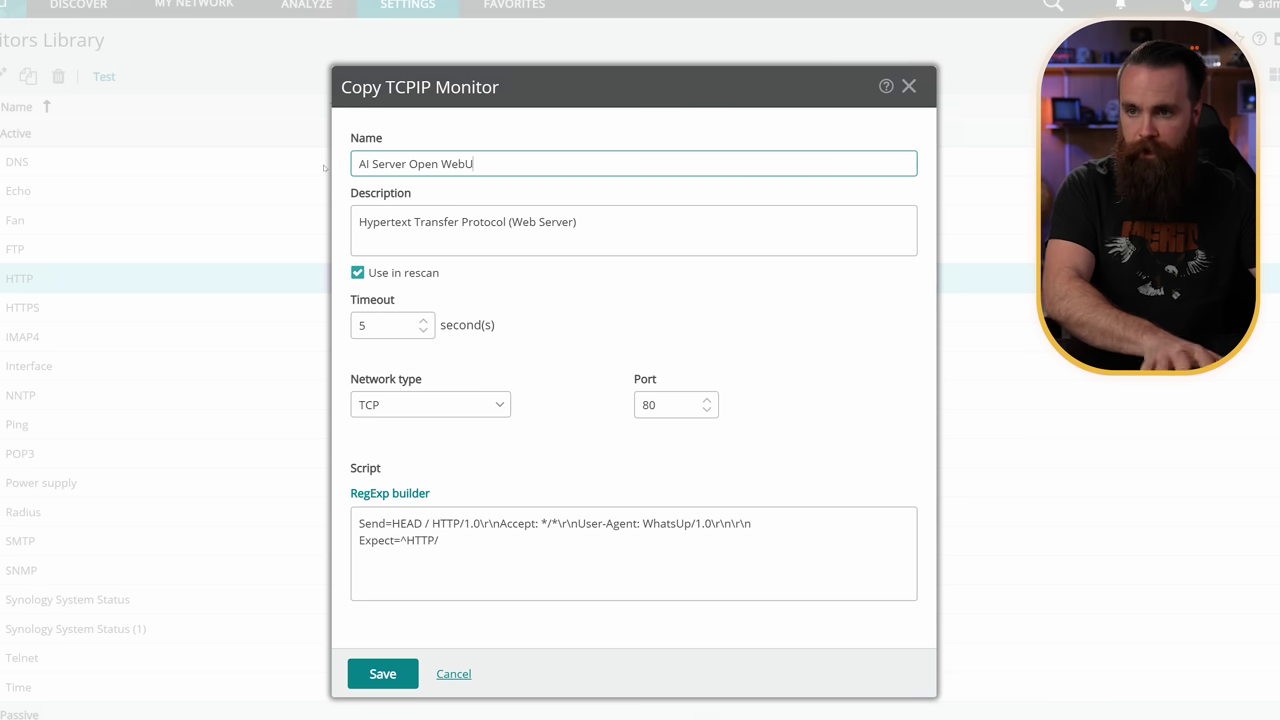
double_click(652, 405)
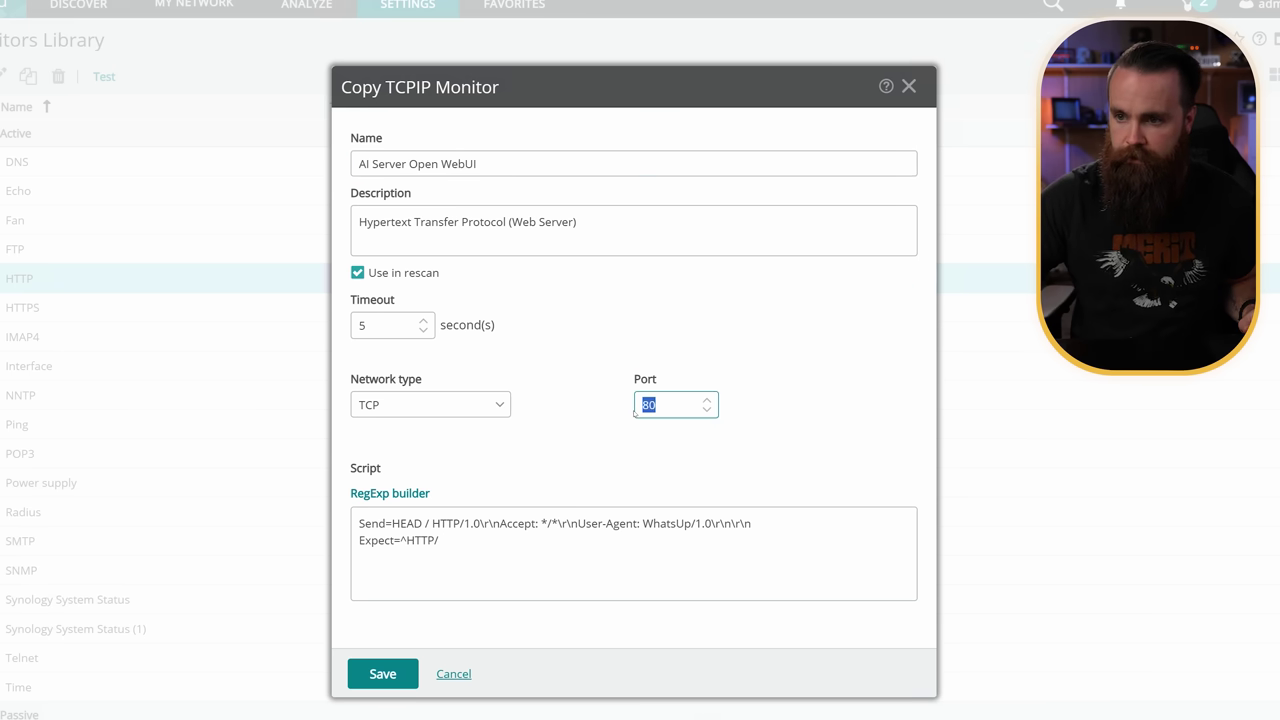
text(3000)
key(Return)
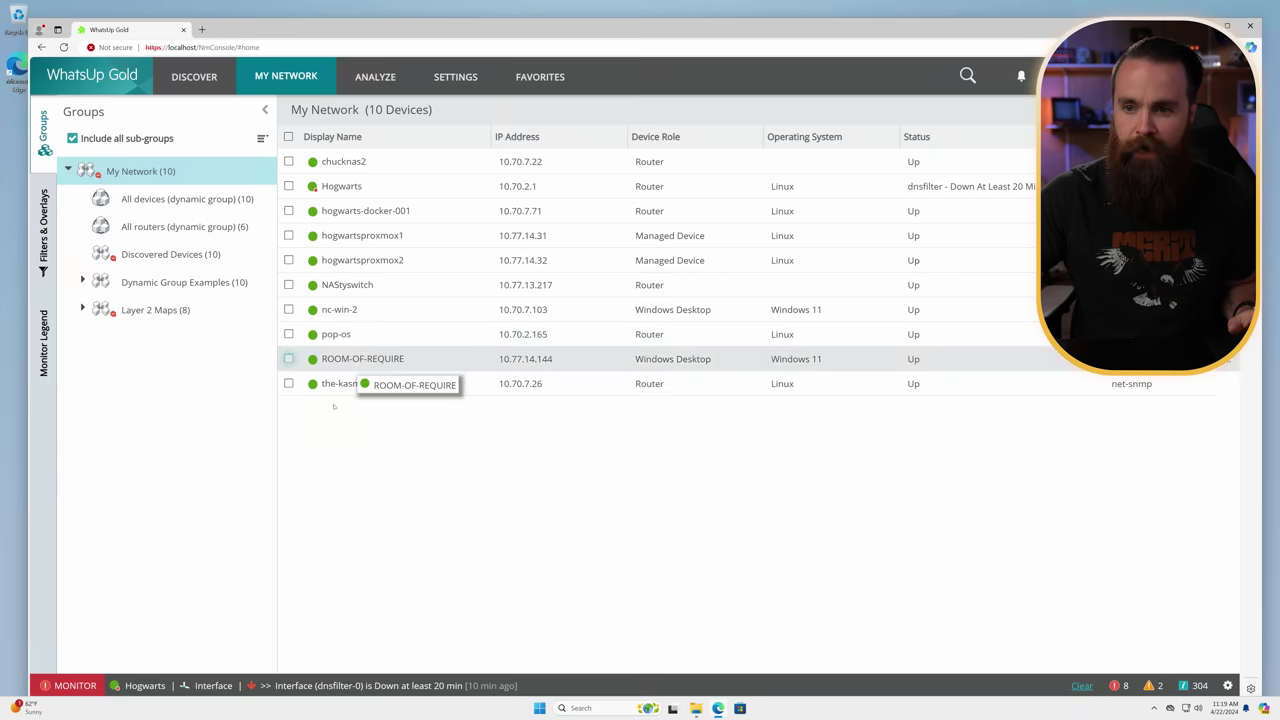
drag(340, 346, 337, 334)
Add the AI Server Open WebUI active monitor to the pop-os device
right_click(336, 334)
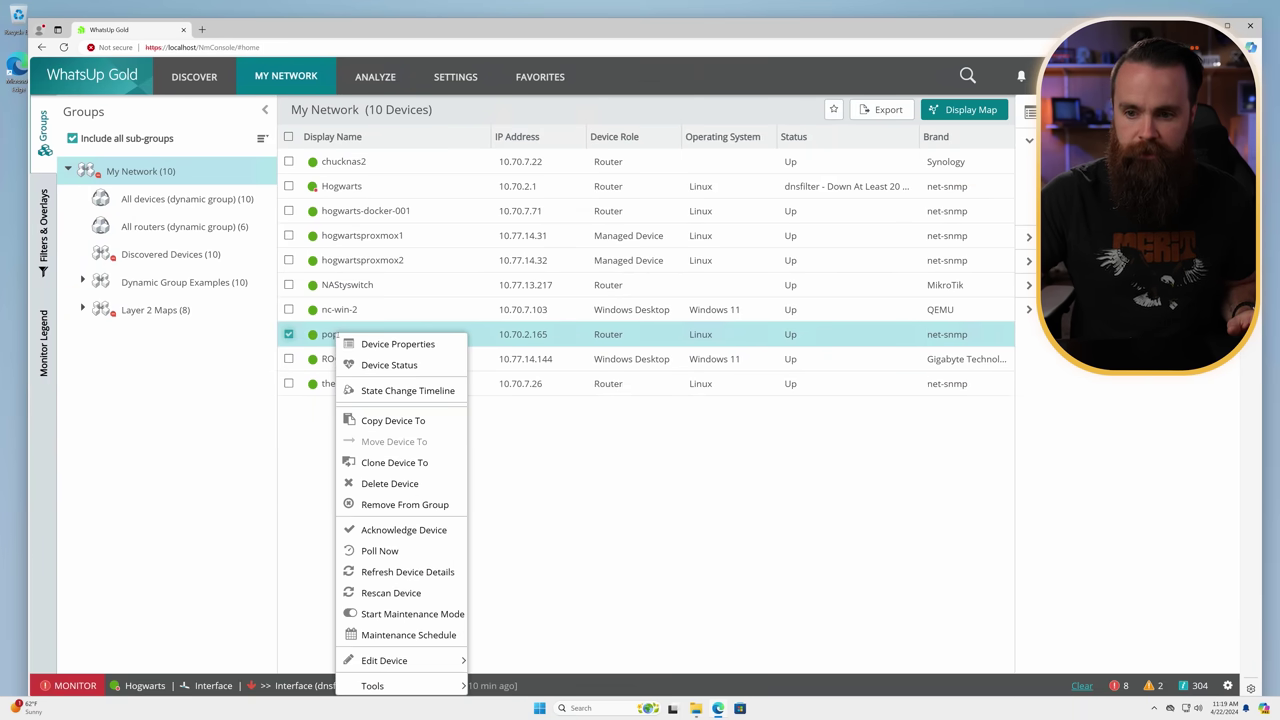
mouse_move(388, 664)
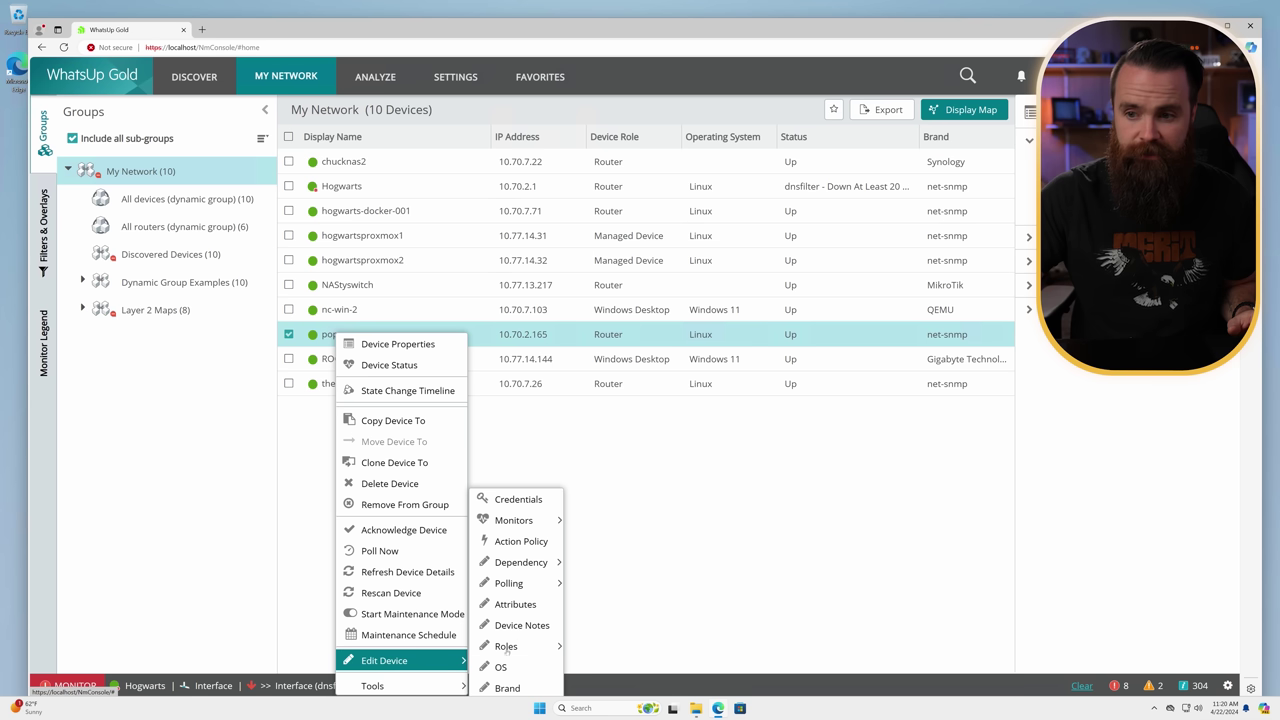
mouse_move(519, 522)
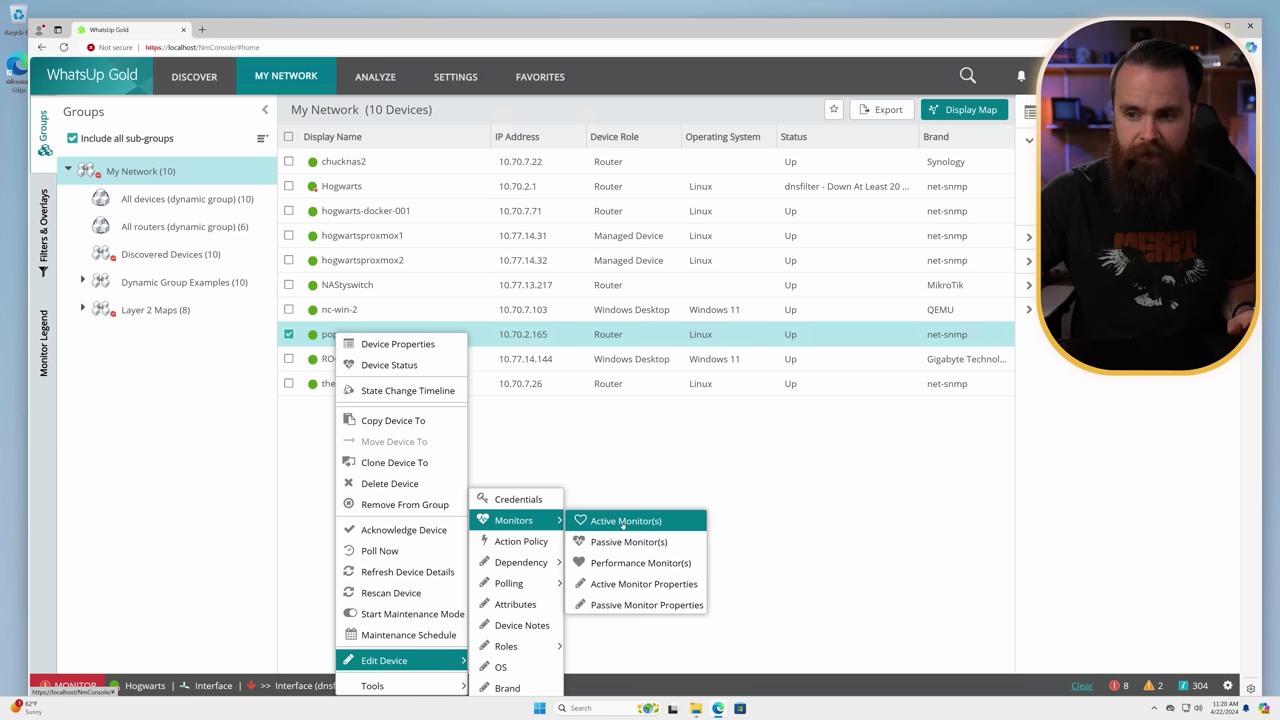
click(624, 521)
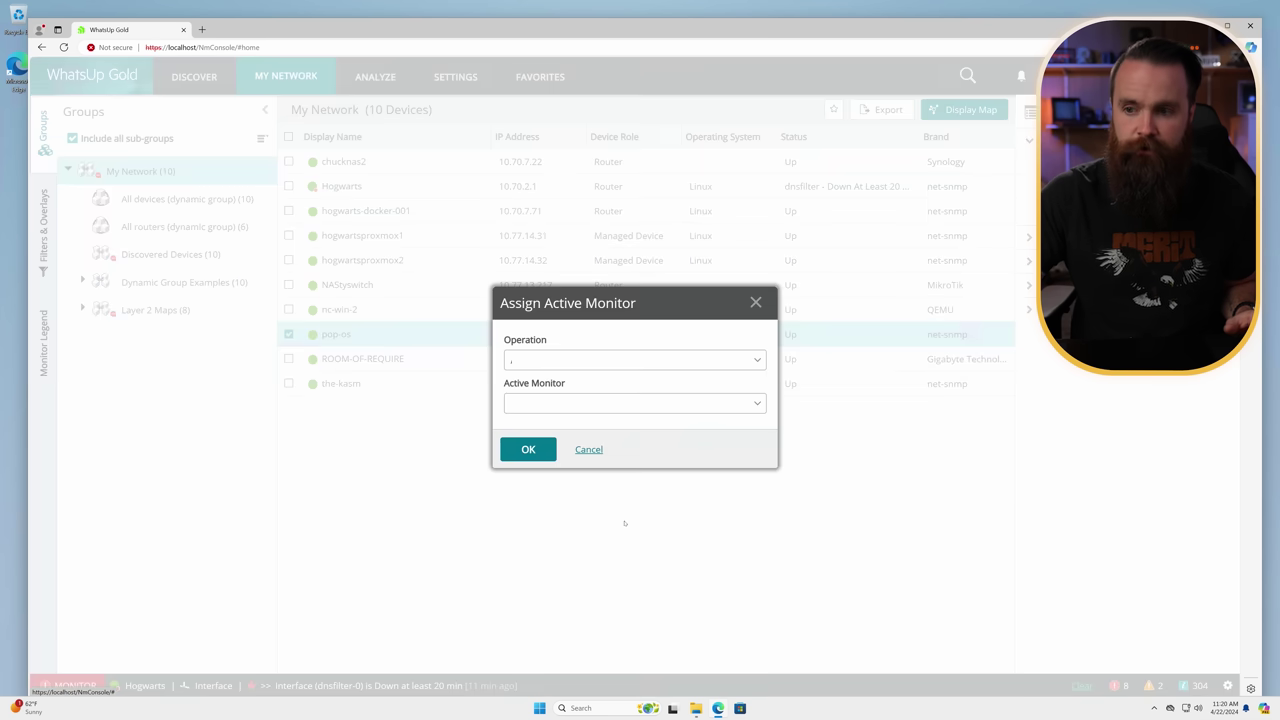
click(758, 404)
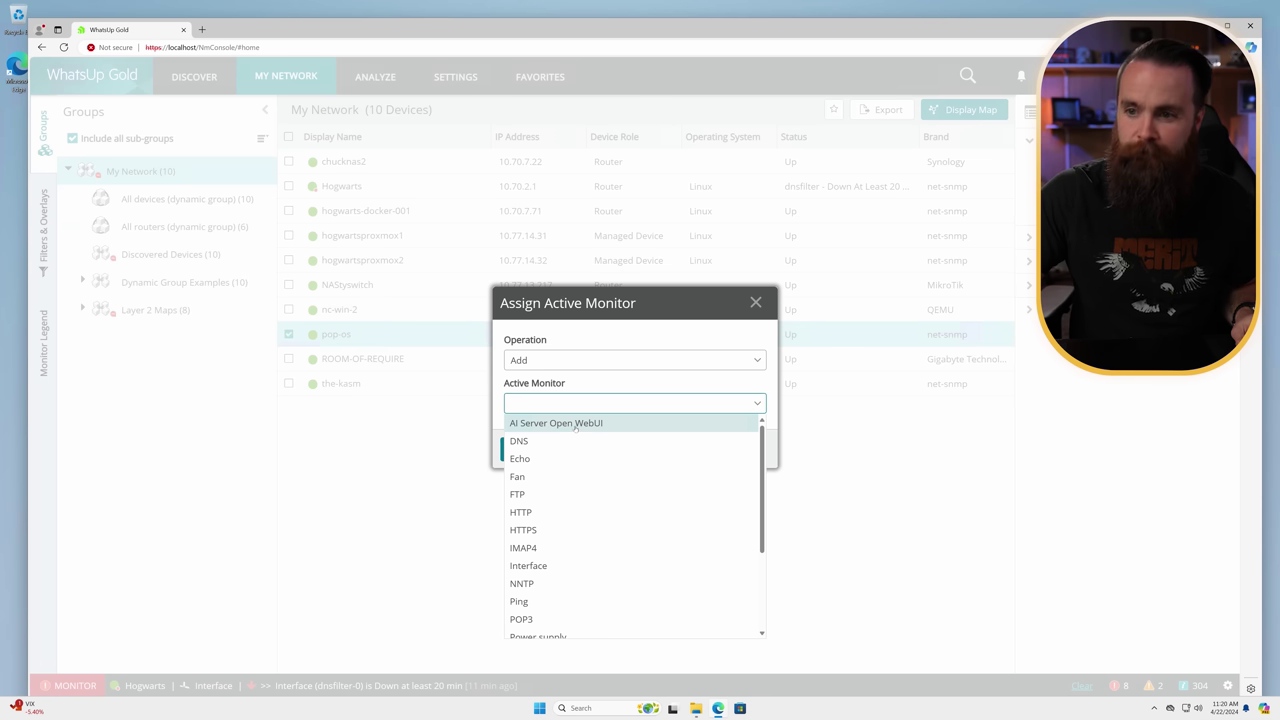
click(576, 424)
click(530, 449)
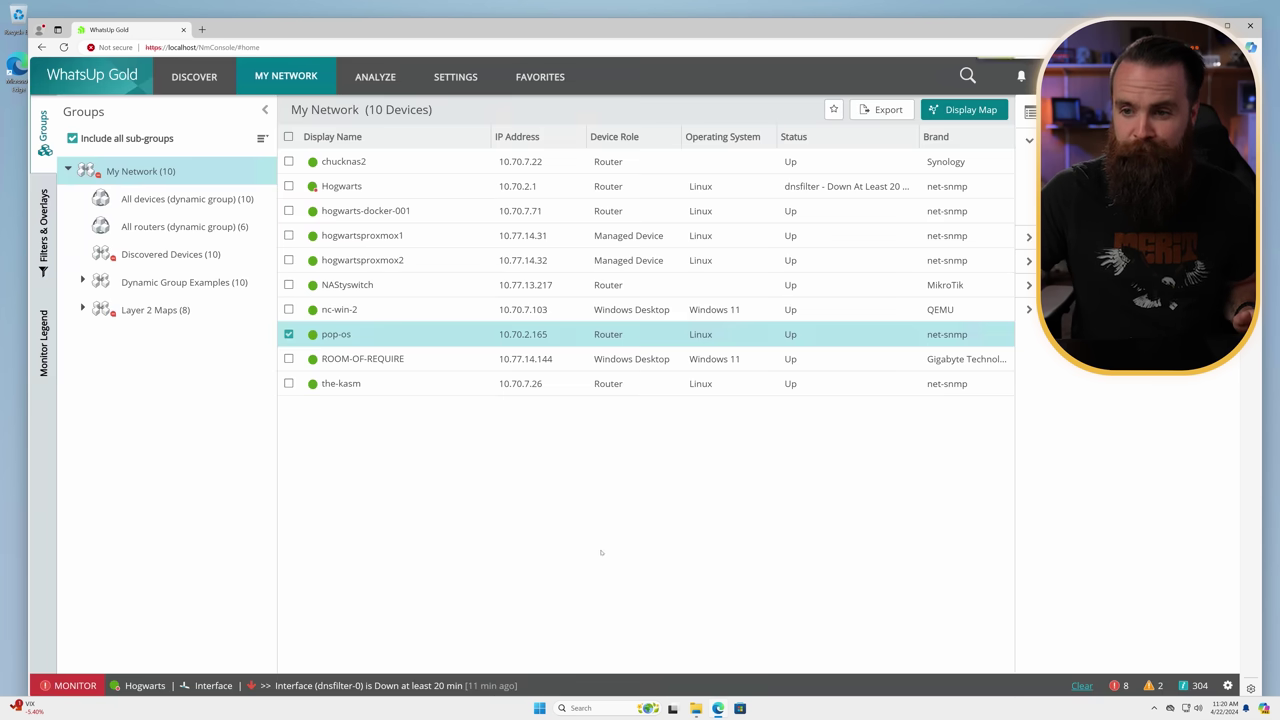
Check pop-os's Monitoring status shows the AI Server Open WebUI monitor Up
click(336, 334)
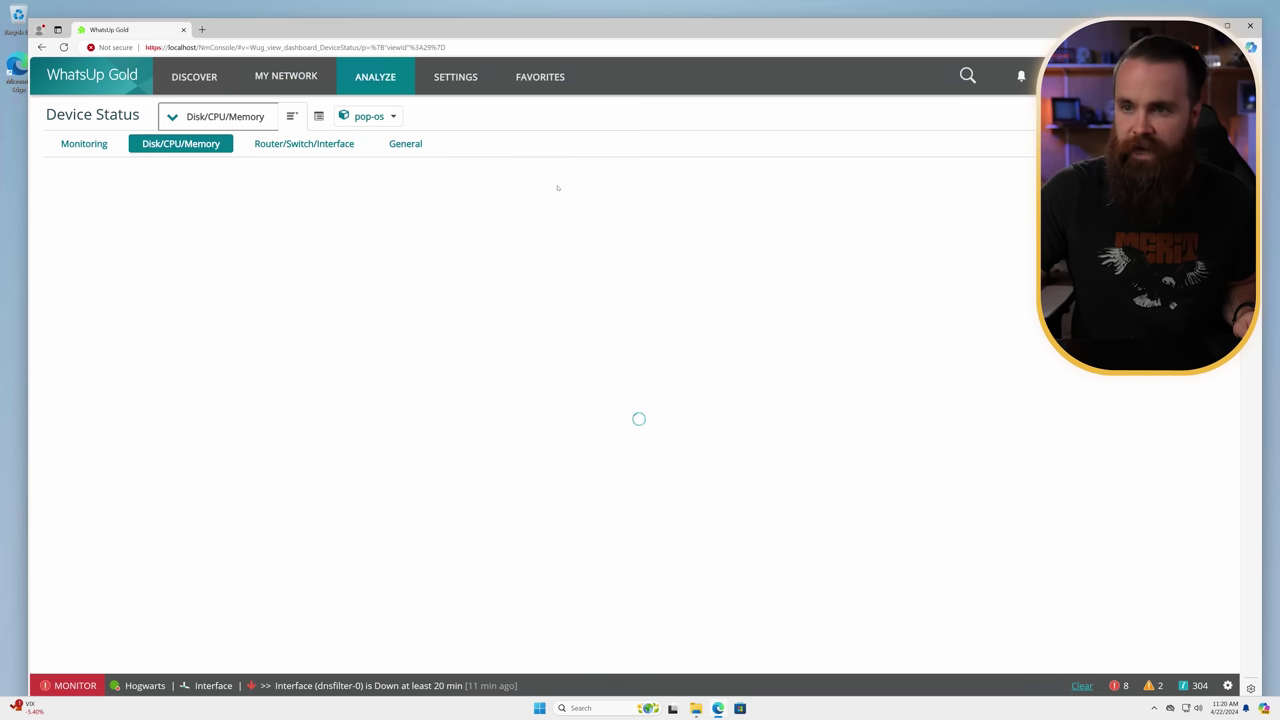
click(84, 143)
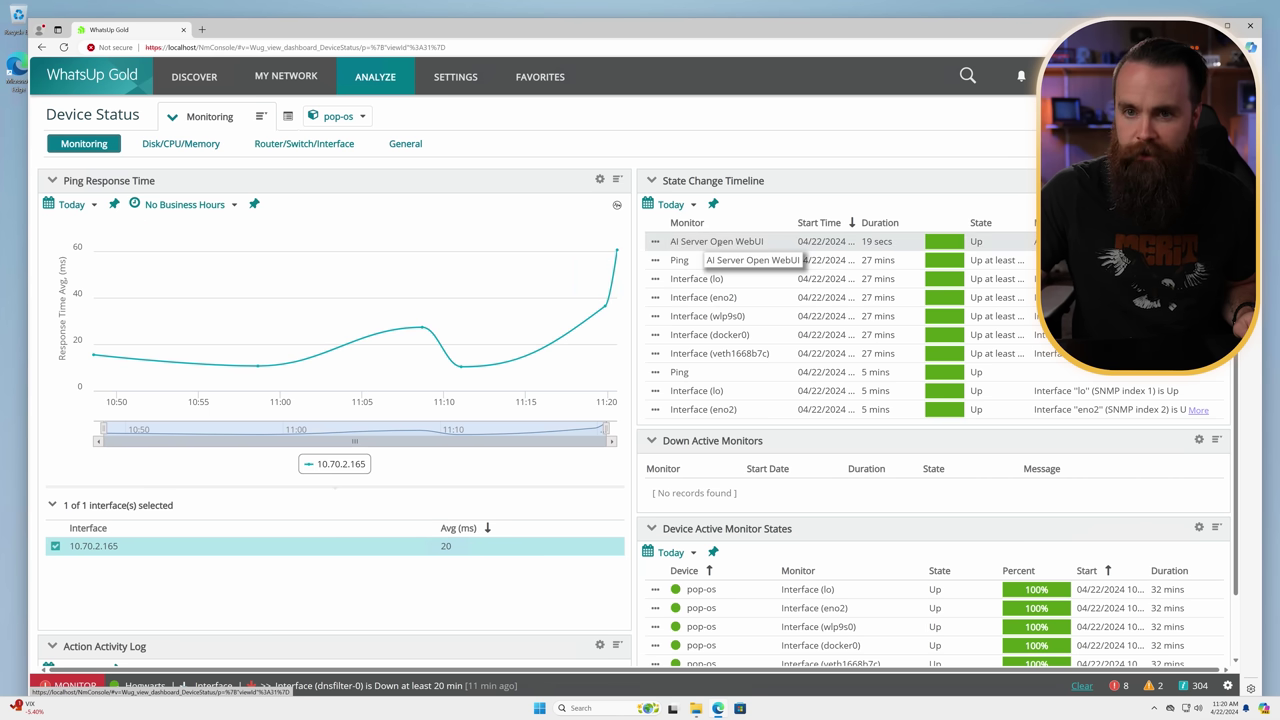
click(716, 241)
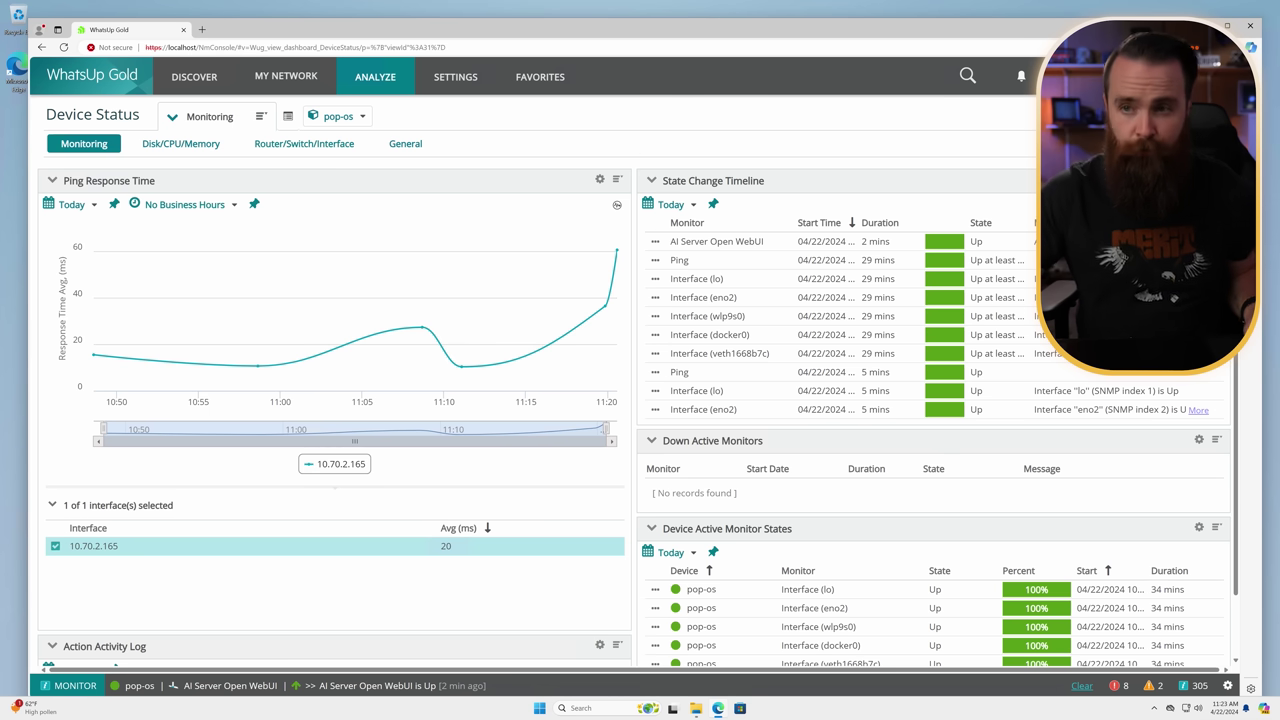
click(457, 80)
Start a new alert action and read the Beeper, Pager and ServiceNow Incident descriptions
mouse_move(466, 236)
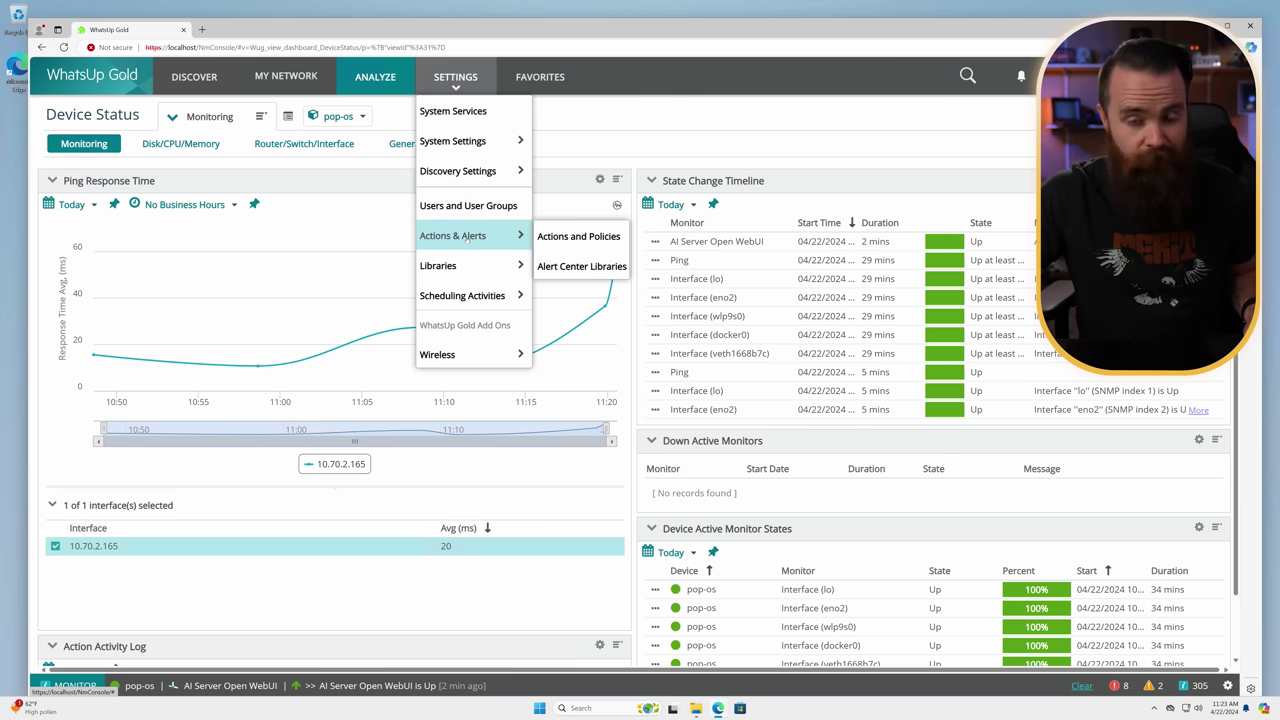
click(598, 237)
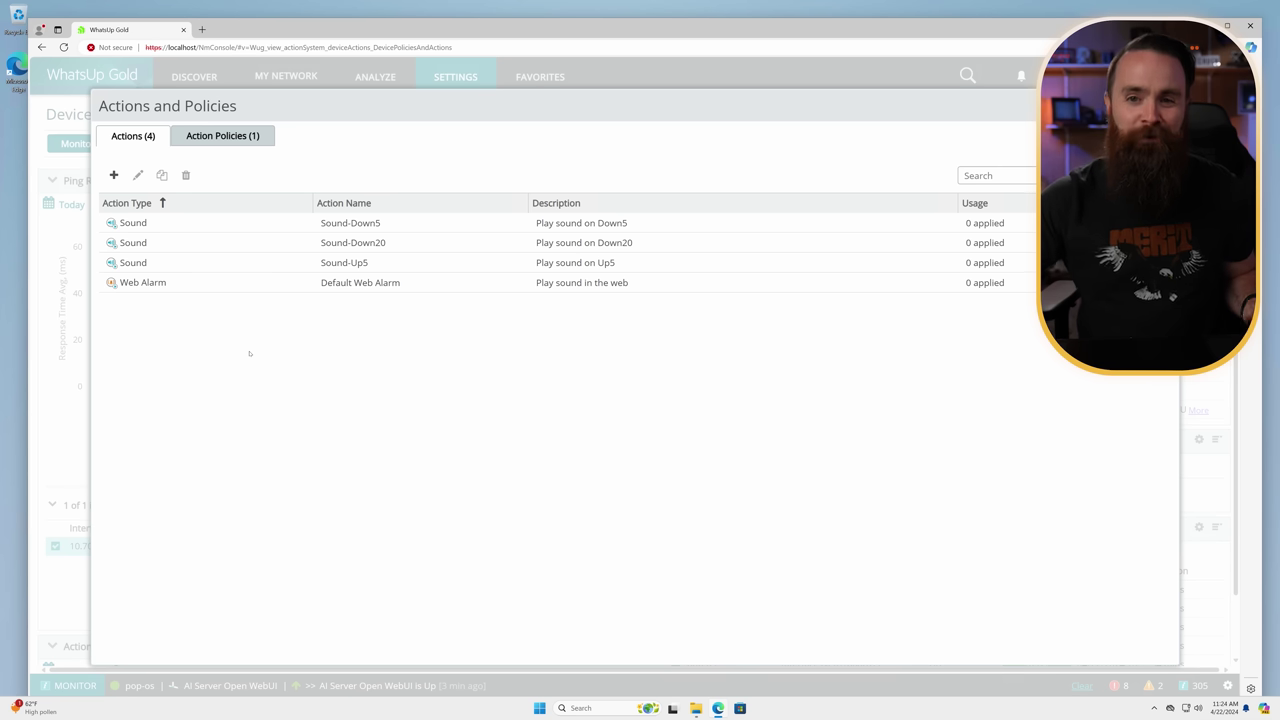
click(113, 175)
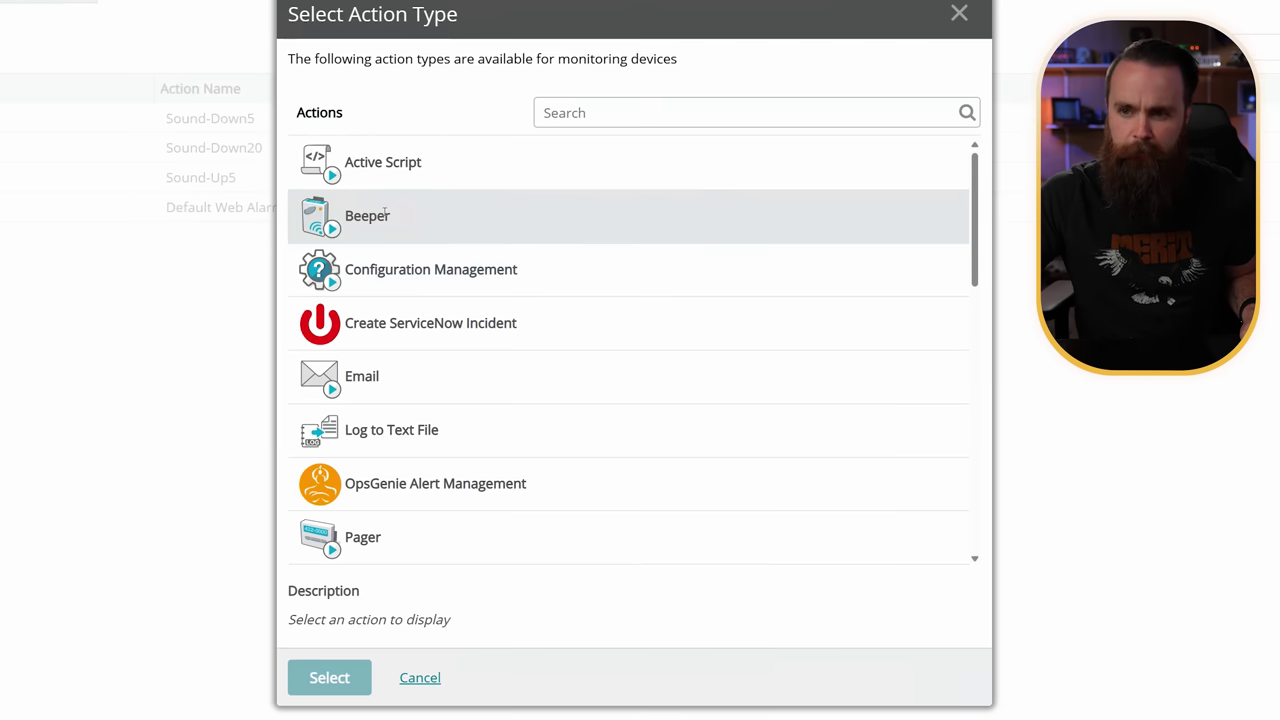
click(384, 213)
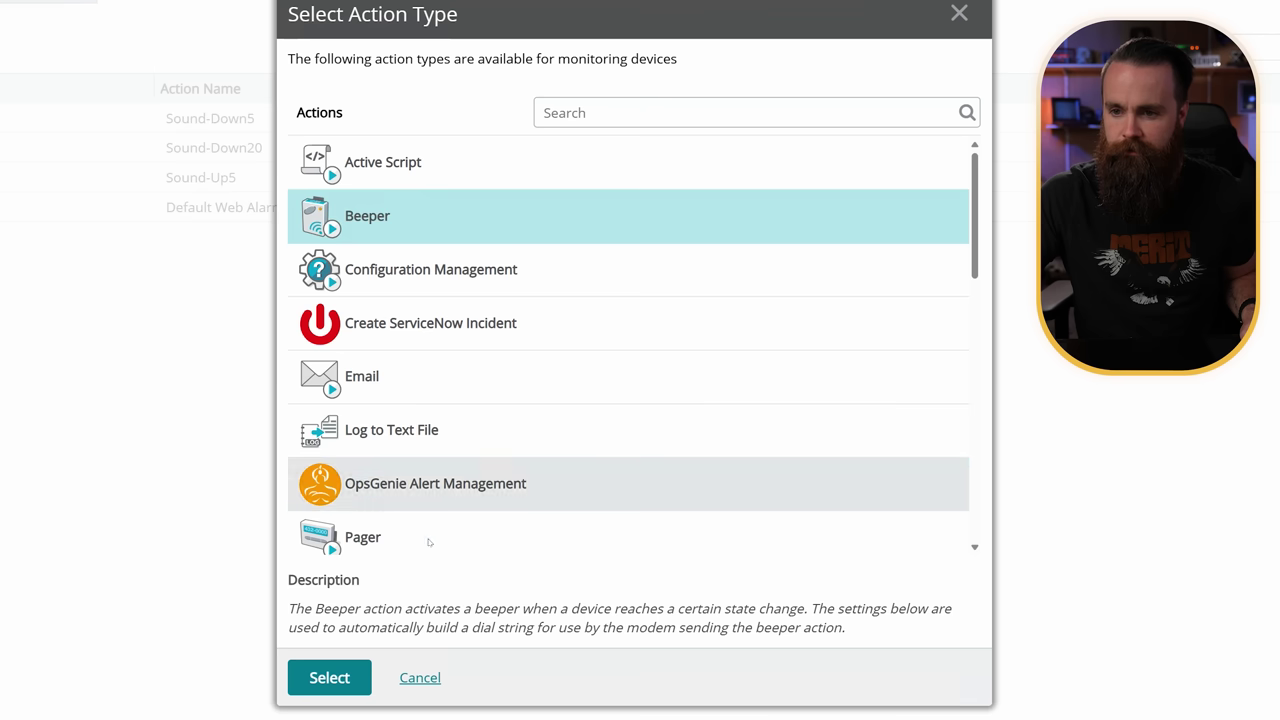
click(429, 537)
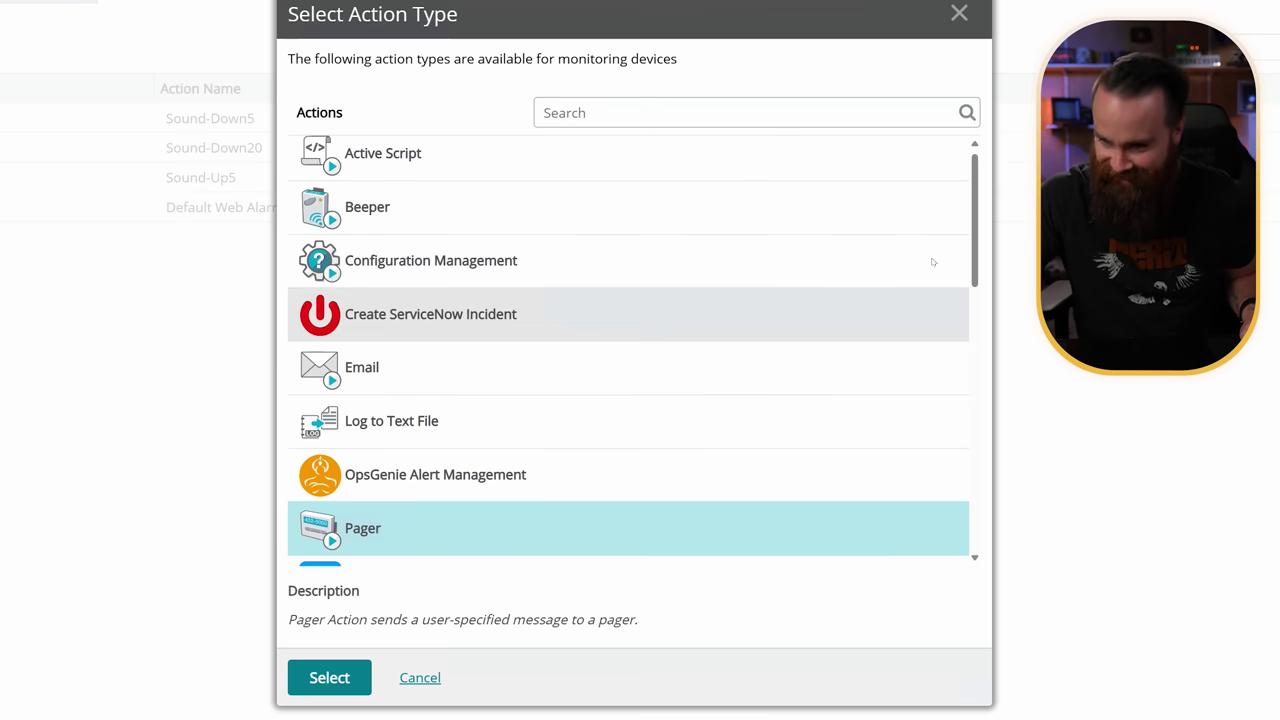
click(560, 316)
Review the IFTTT, Slack and SSH action types, then choose Post to Slack
scroll(527, 351, down, 3)
click(527, 351)
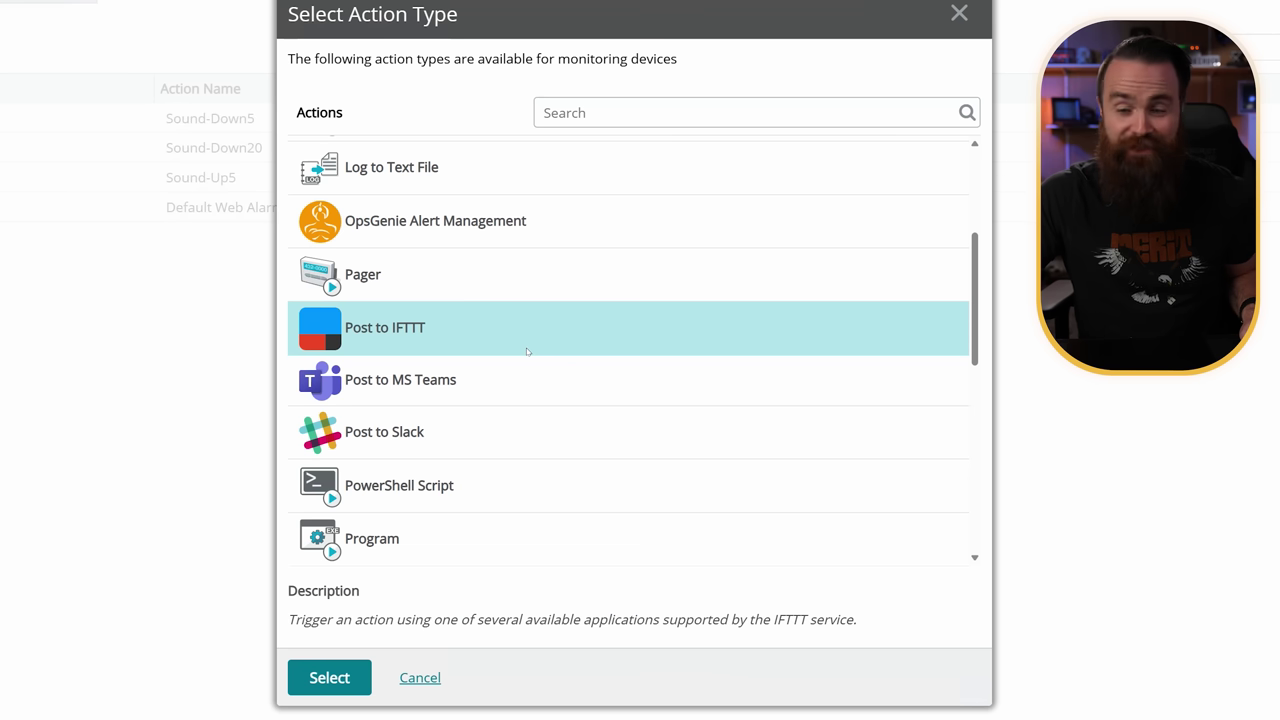
click(465, 435)
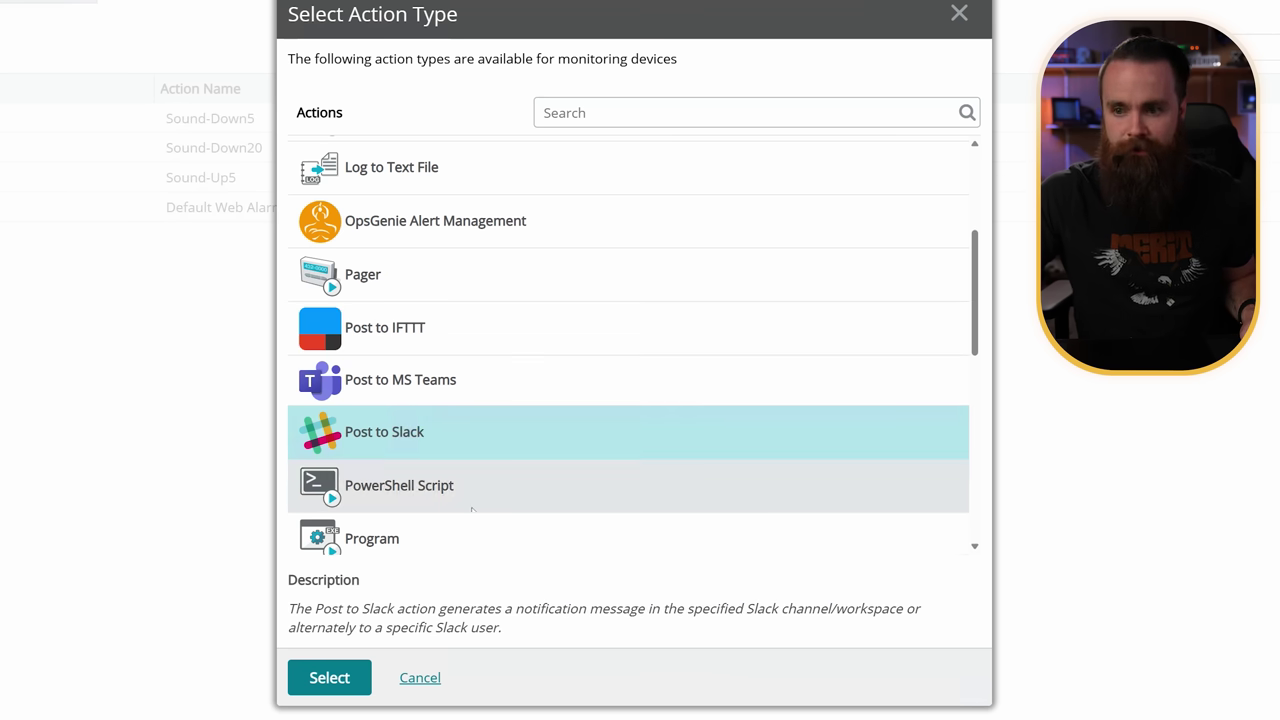
scroll(465, 432, down, 2)
scroll(464, 427, down, 3)
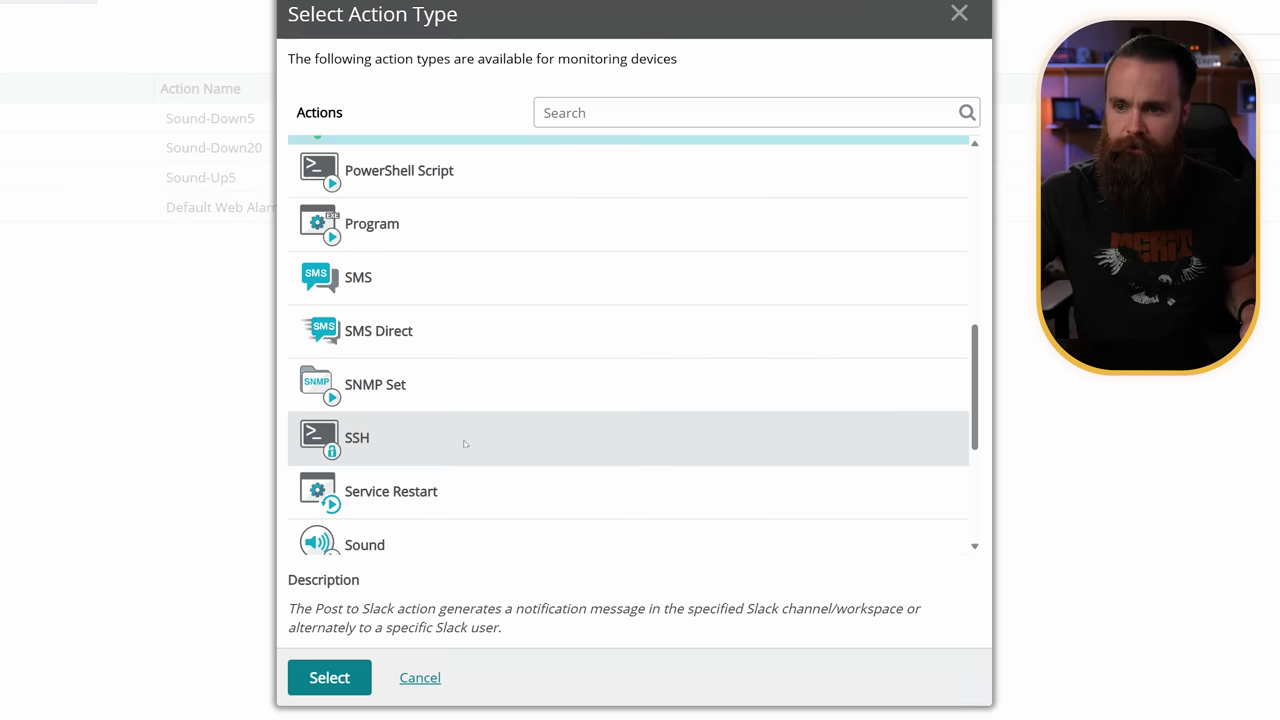
click(468, 443)
scroll(570, 437, down, 2)
scroll(592, 384, down, 1)
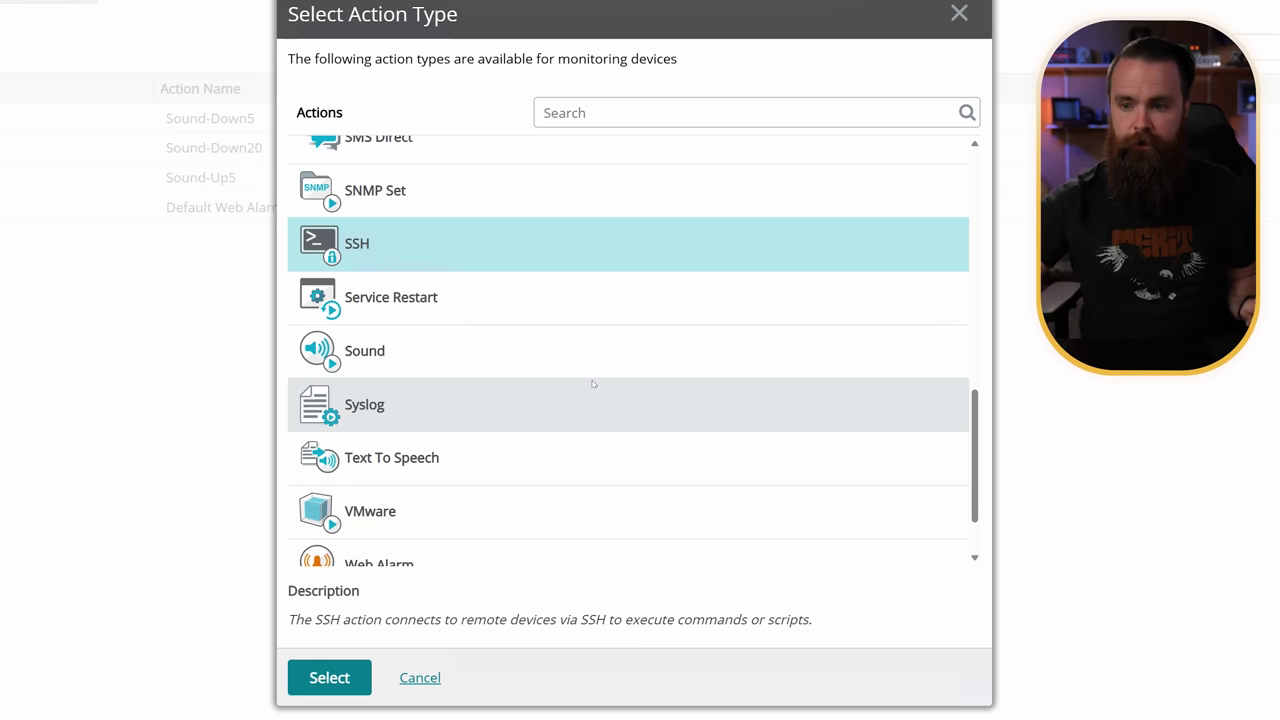
scroll(592, 384, down, 1)
scroll(594, 375, up, 4)
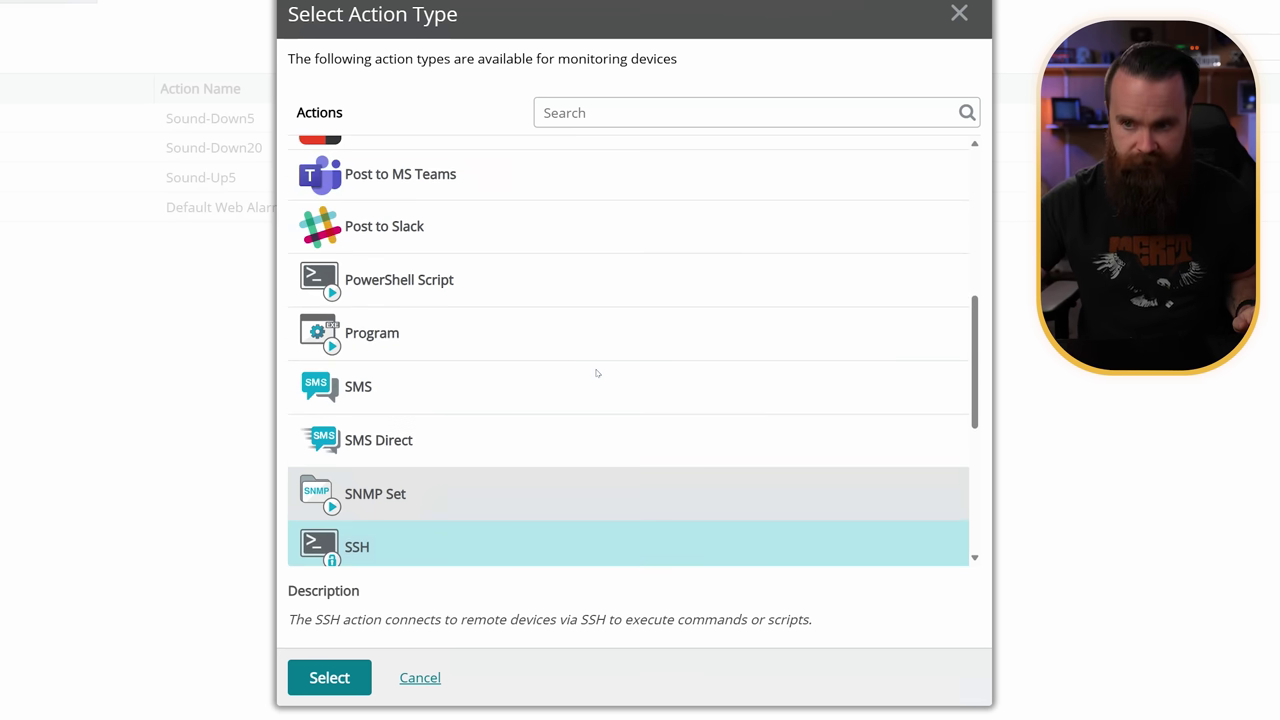
scroll(594, 371, up, 5)
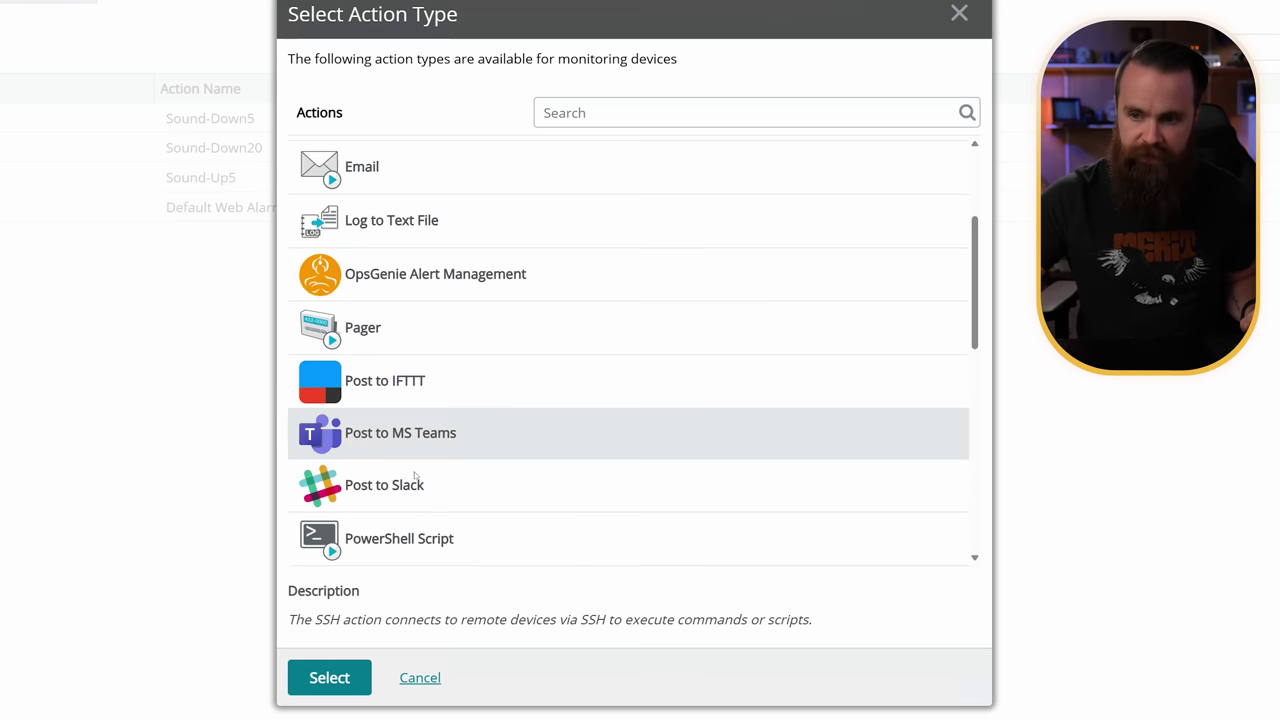
double_click(415, 484)
Name the Slack action 'AI SERVER ALERT', paste the Slack webhook URL, and save it
click(378, 106)
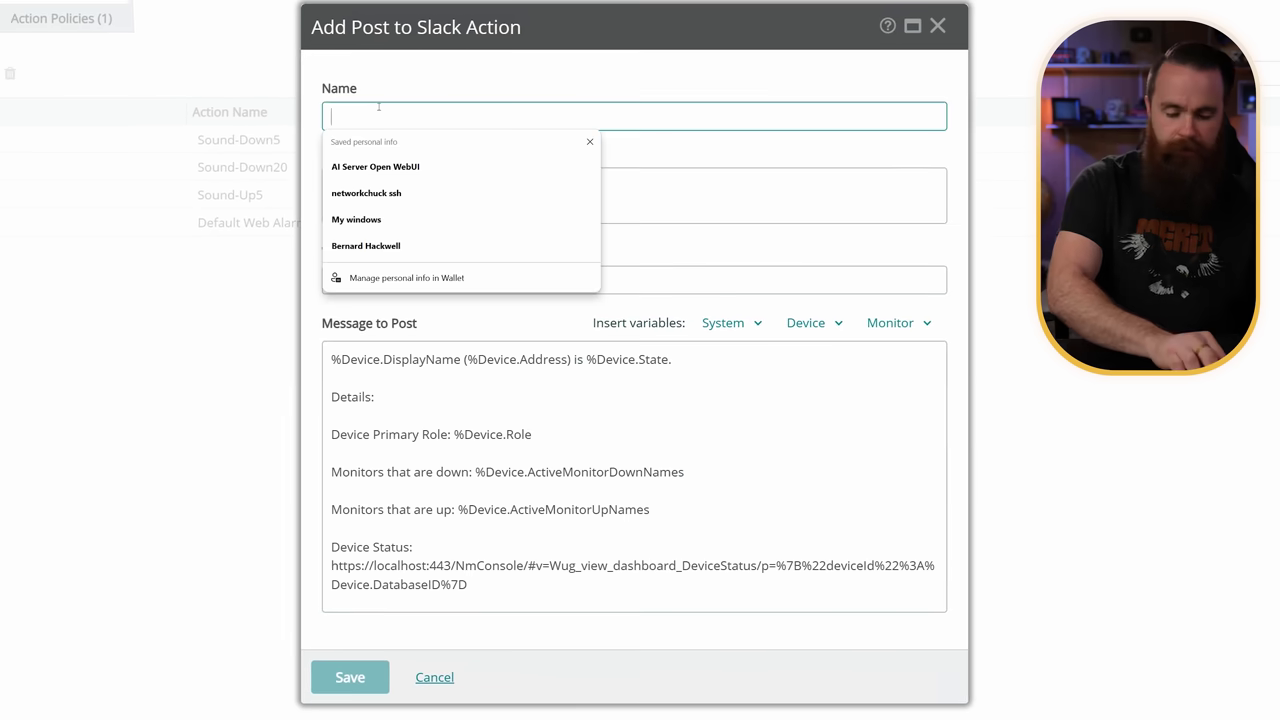
text(AI SERVER)
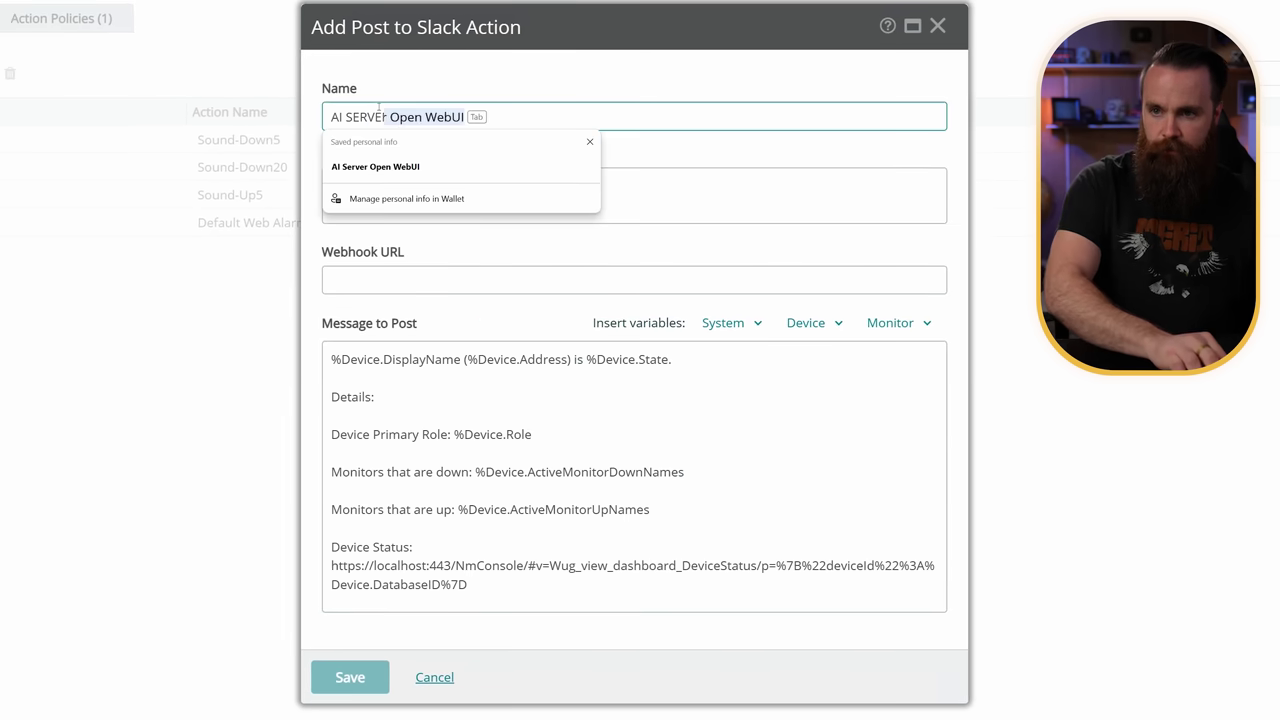
text( ALERT)
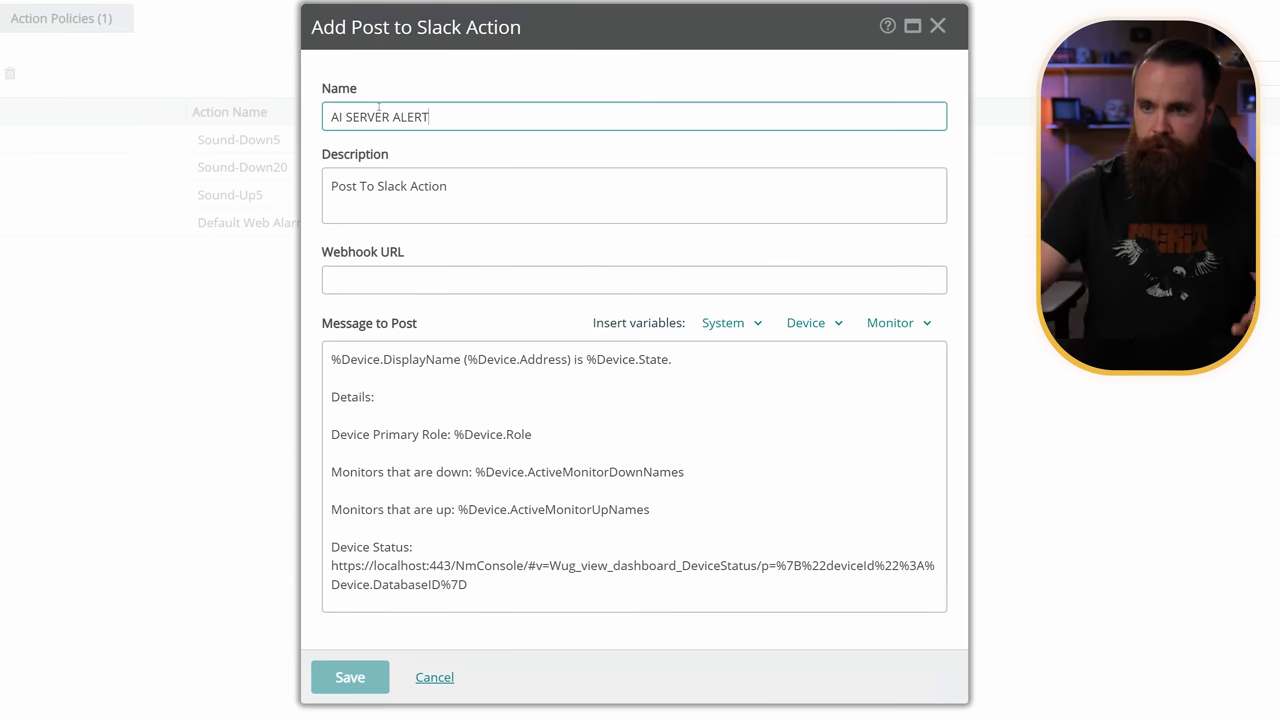
click(415, 278)
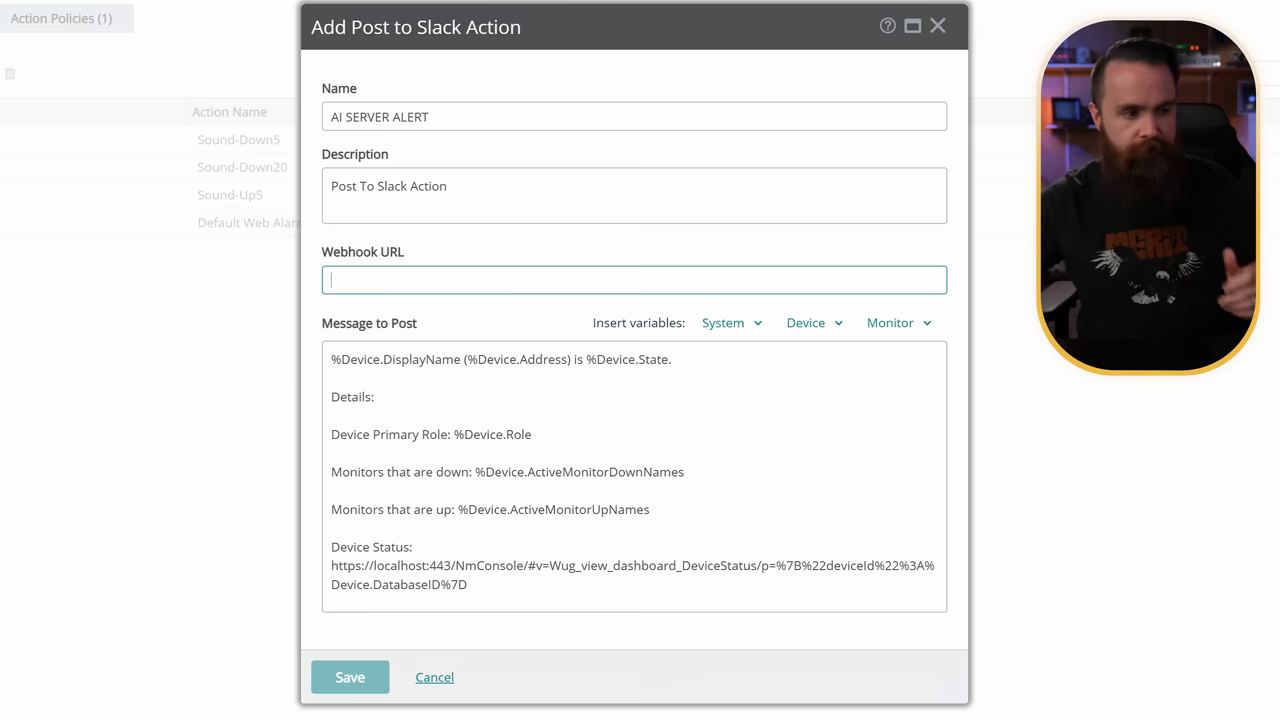
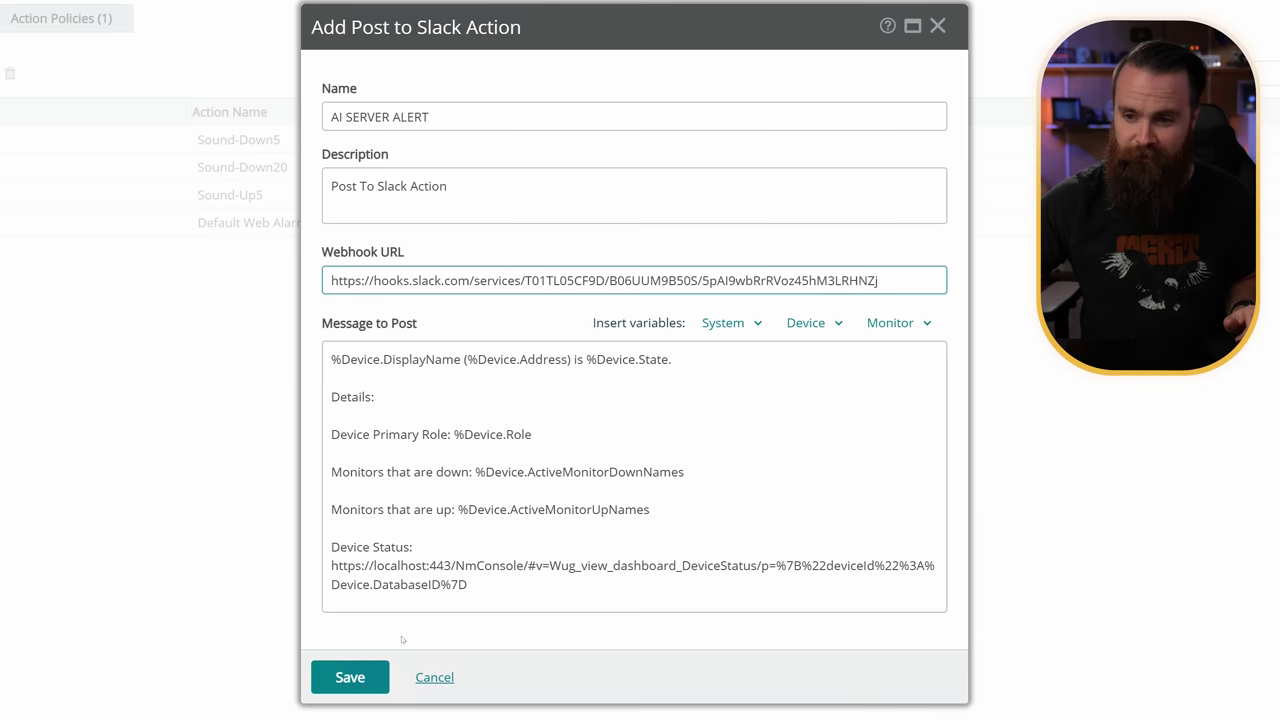
click(350, 677)
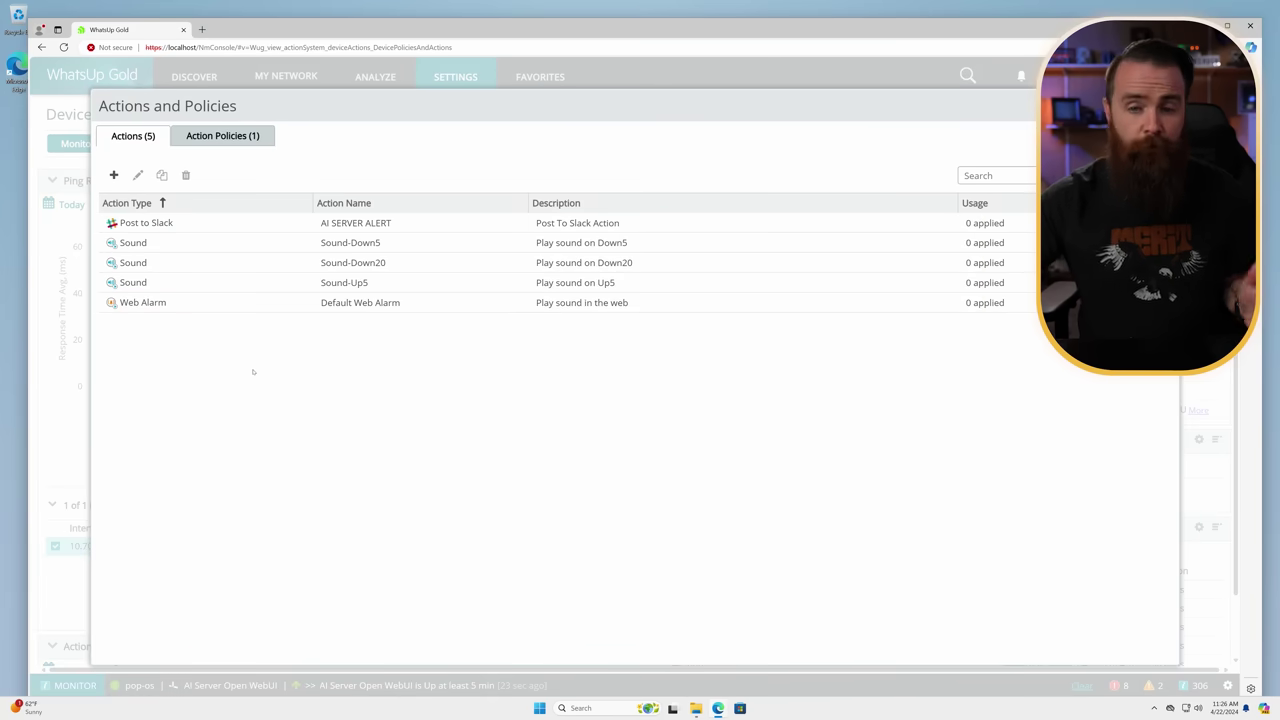
Create a new action policy named 'My Policy'
click(207, 139)
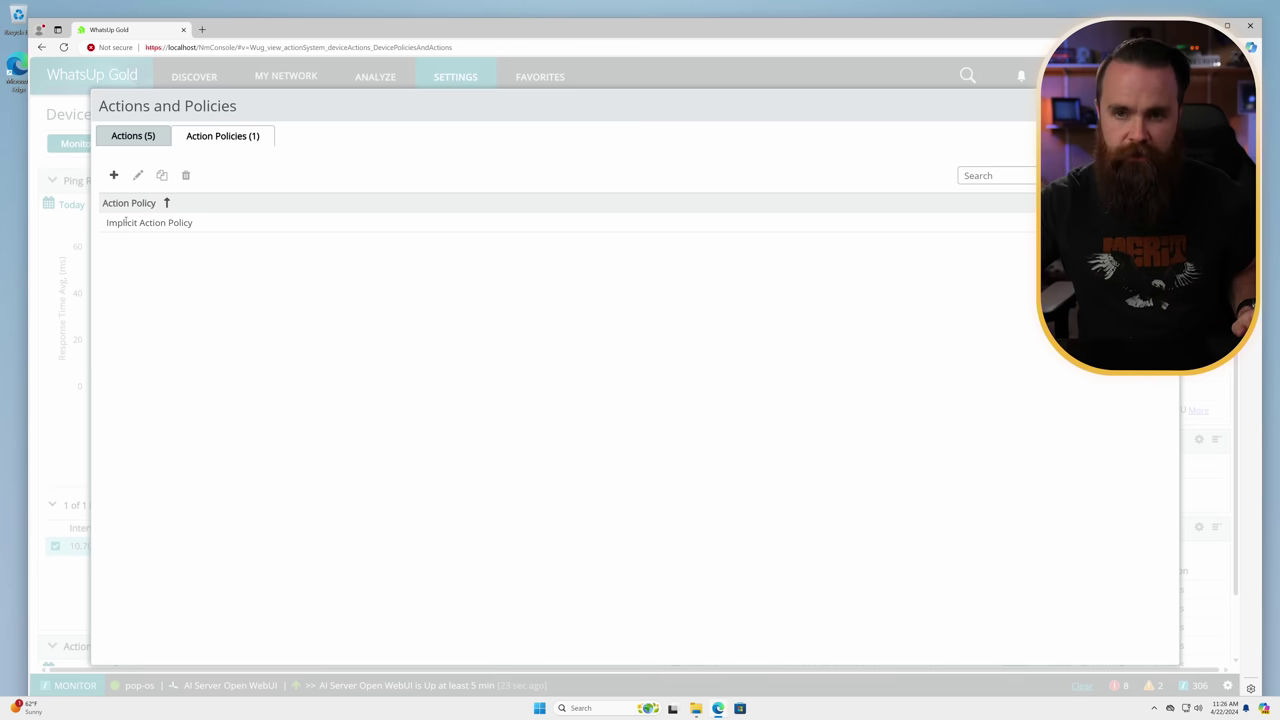
click(113, 175)
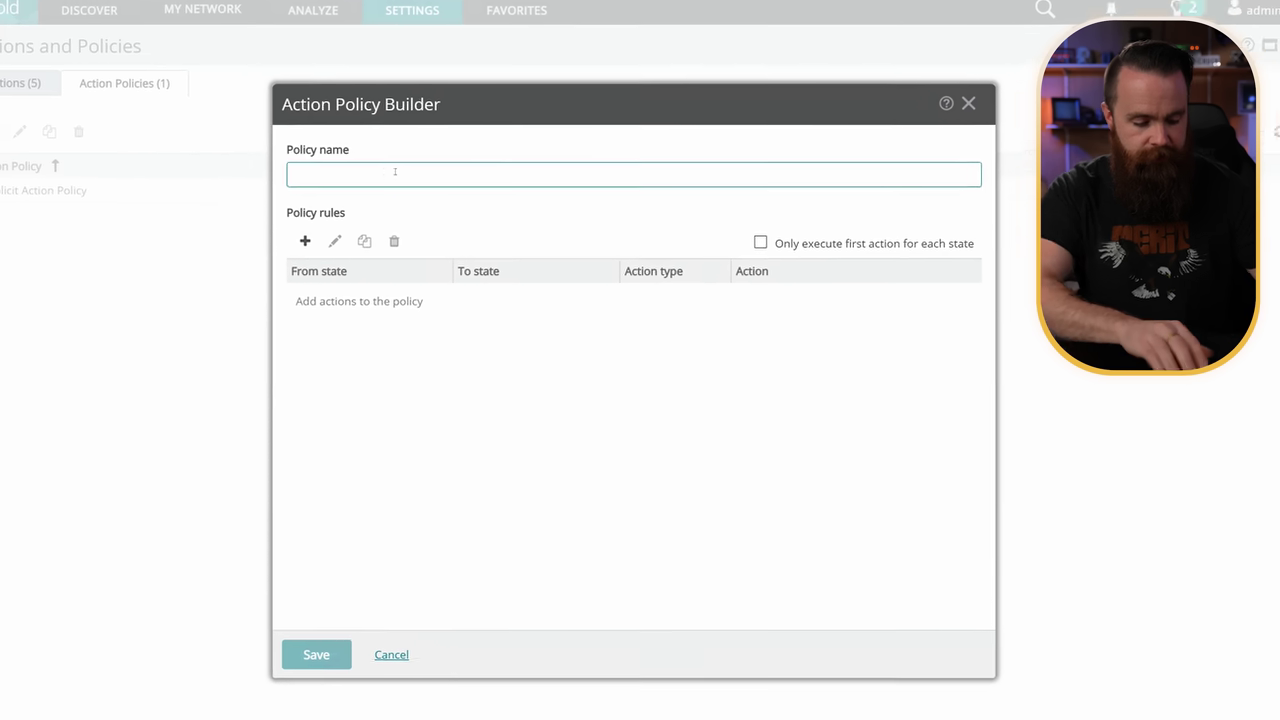
text(My Policy)
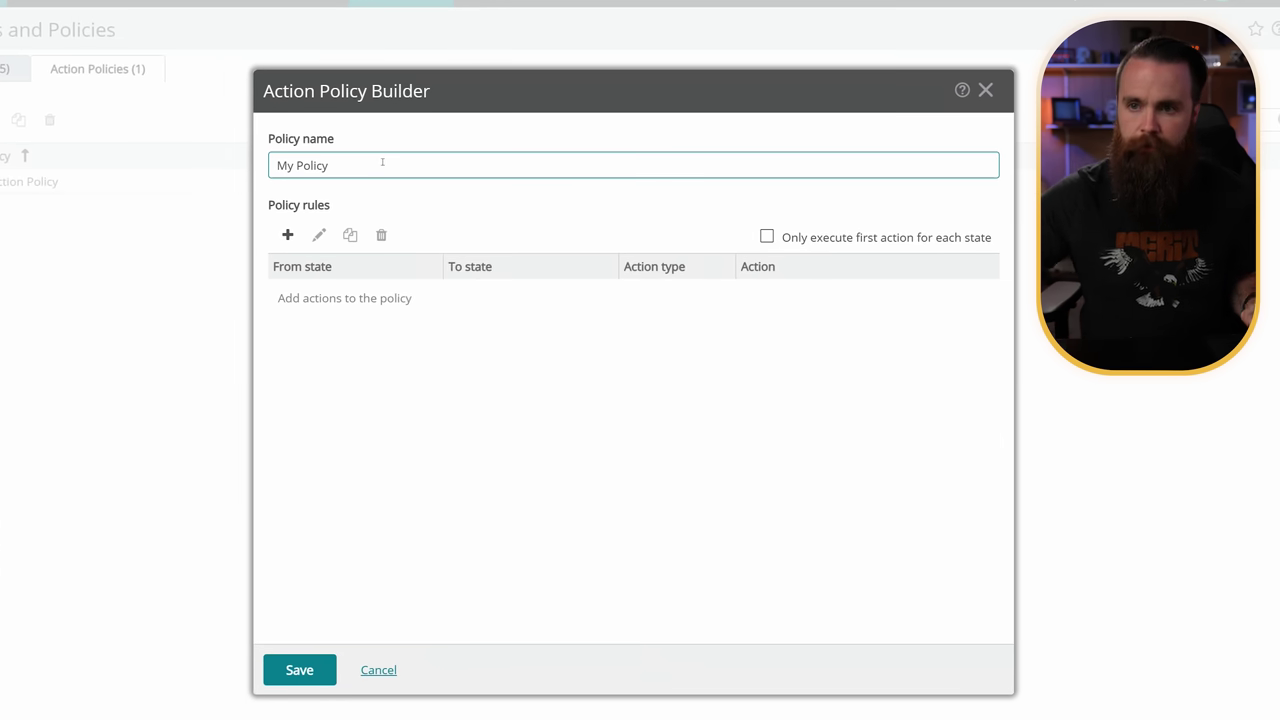
click(314, 448)
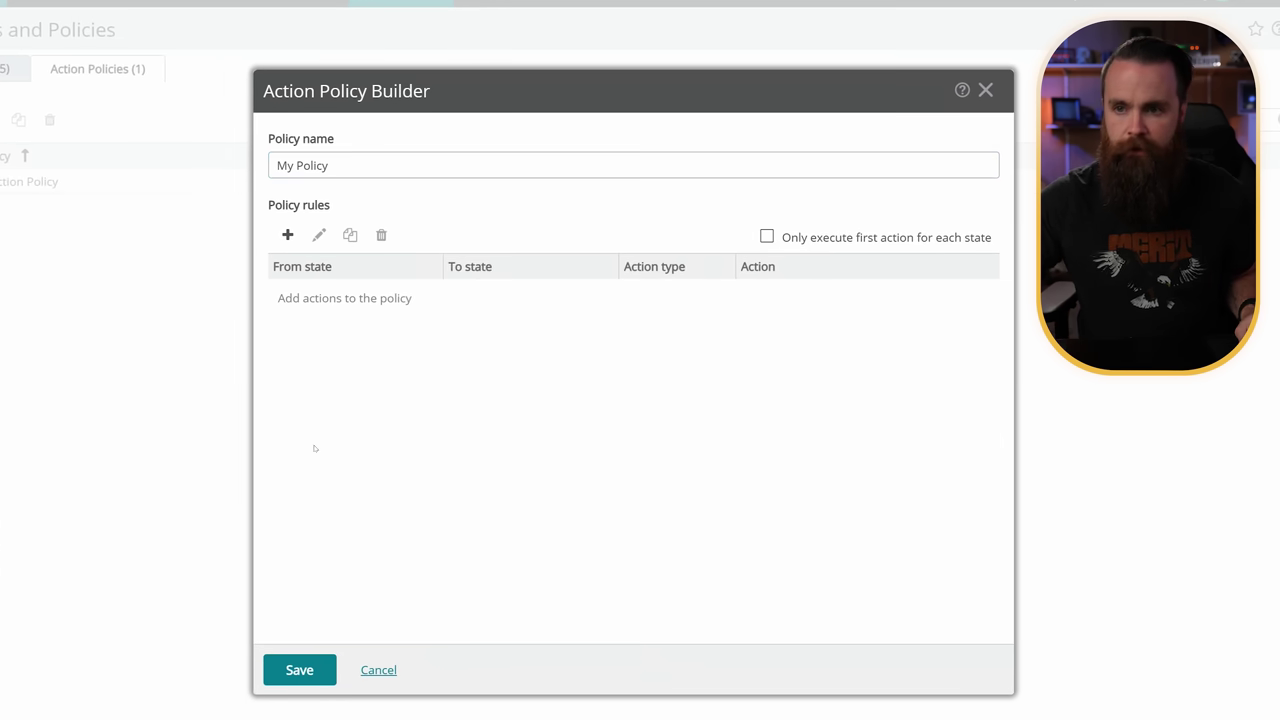
Add a rule sending AI SERVER ALERT when a device goes Down
click(288, 236)
click(463, 182)
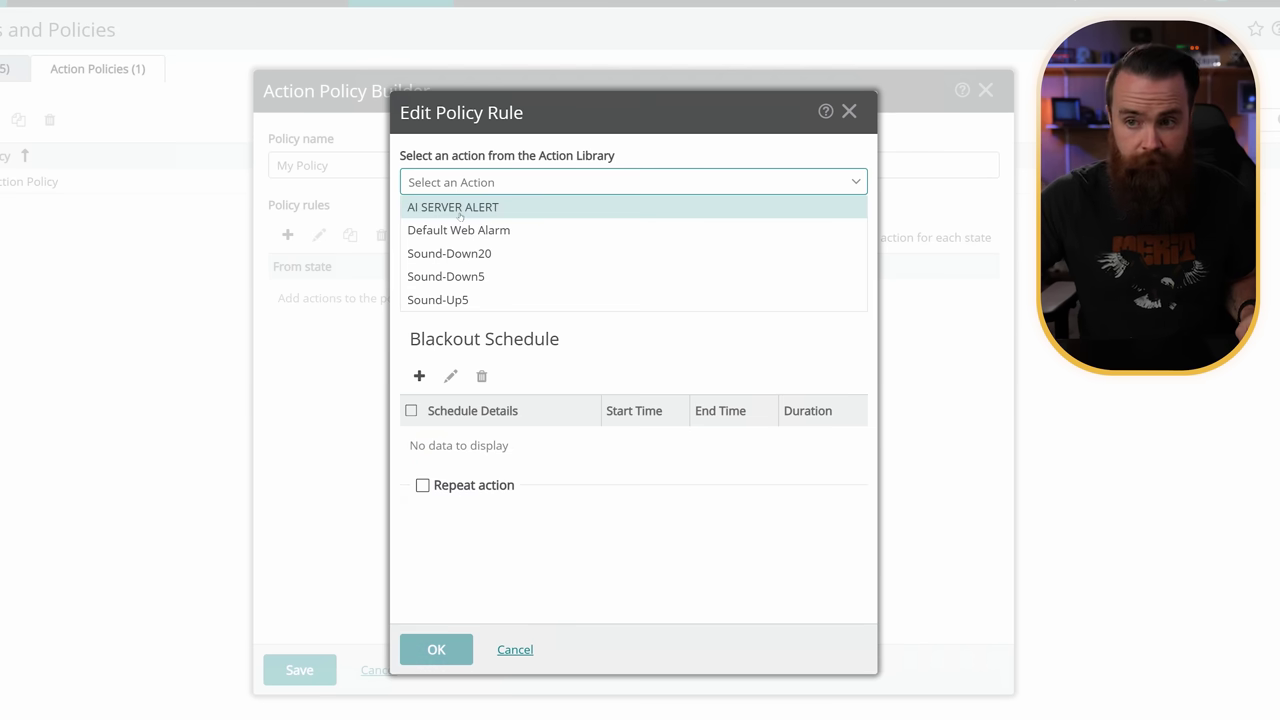
click(467, 208)
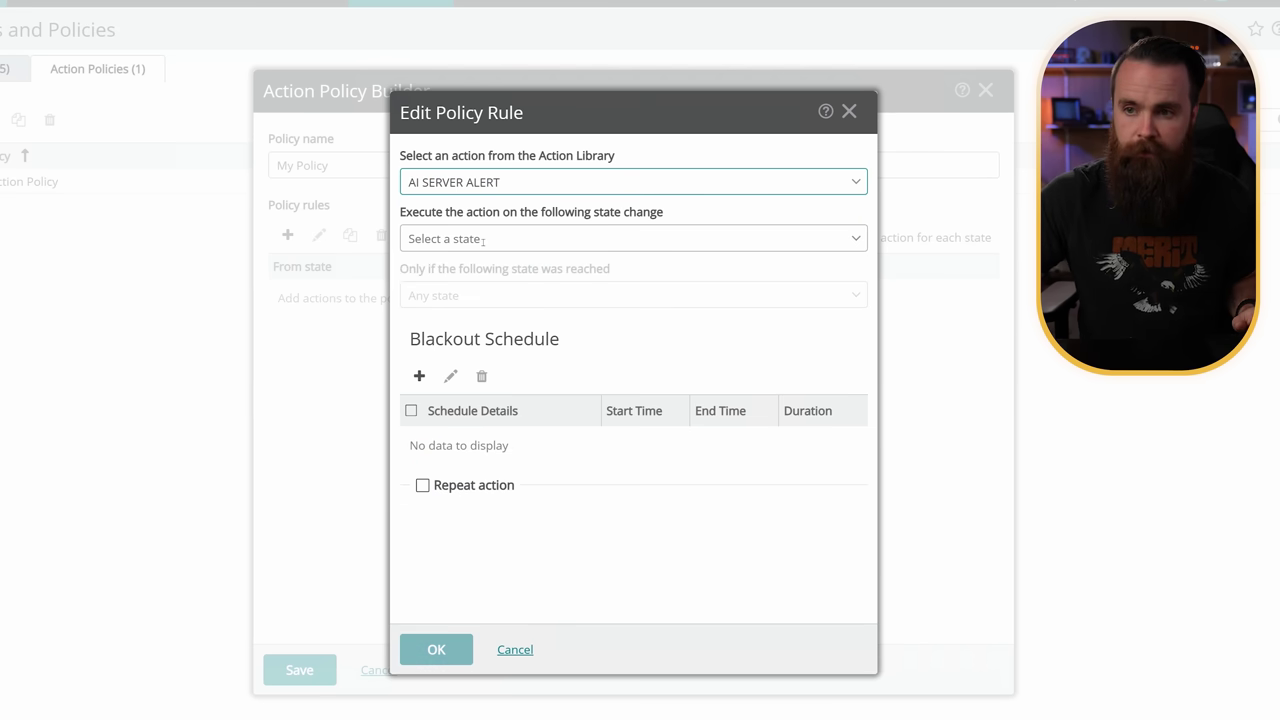
click(483, 240)
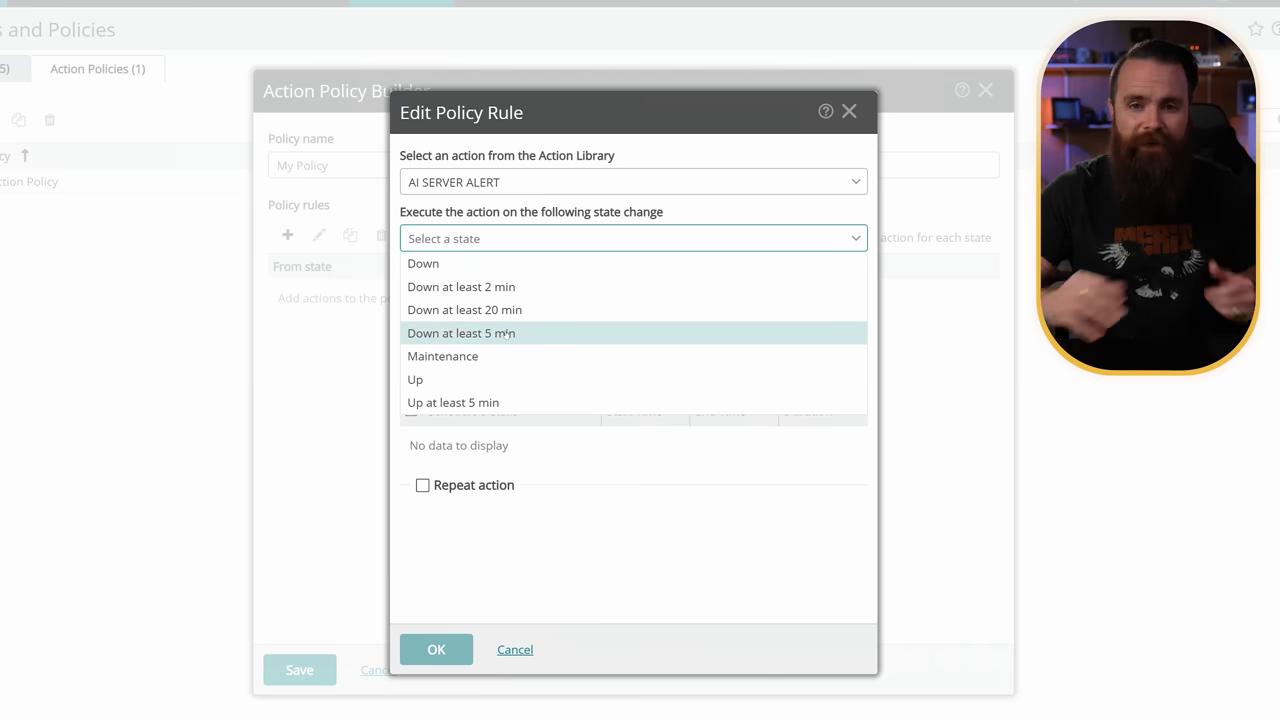
click(449, 266)
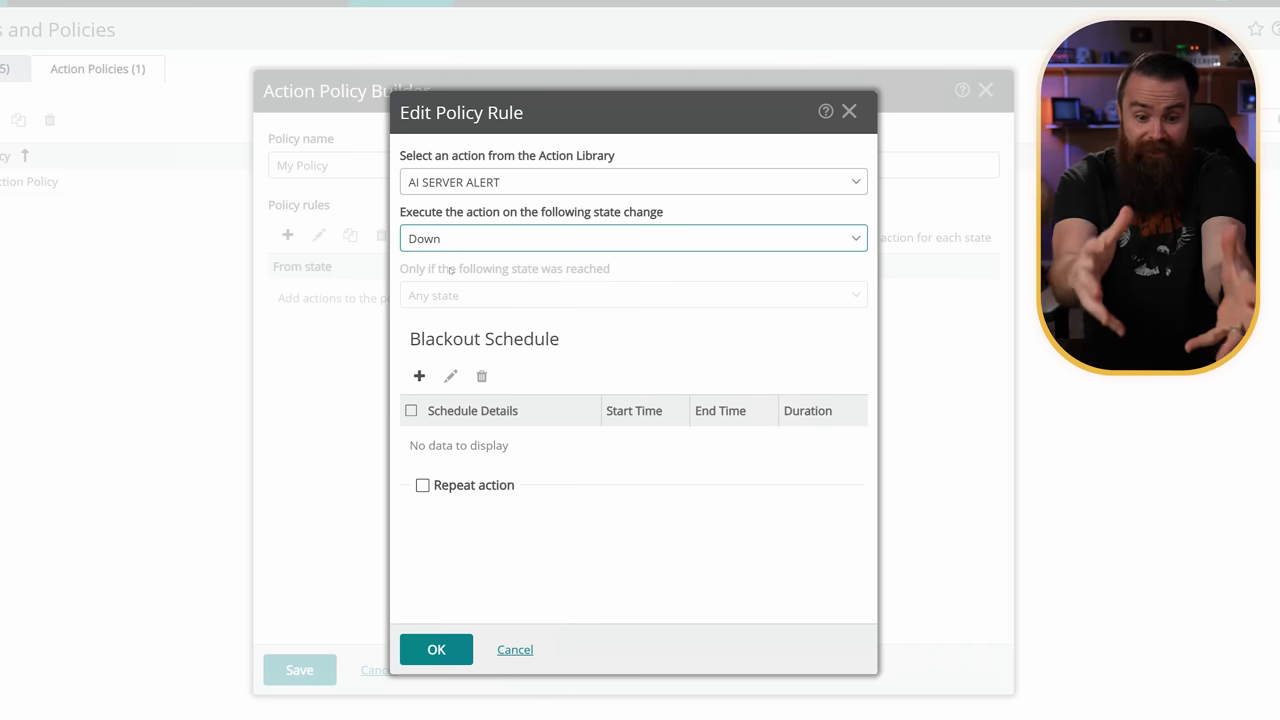
click(466, 338)
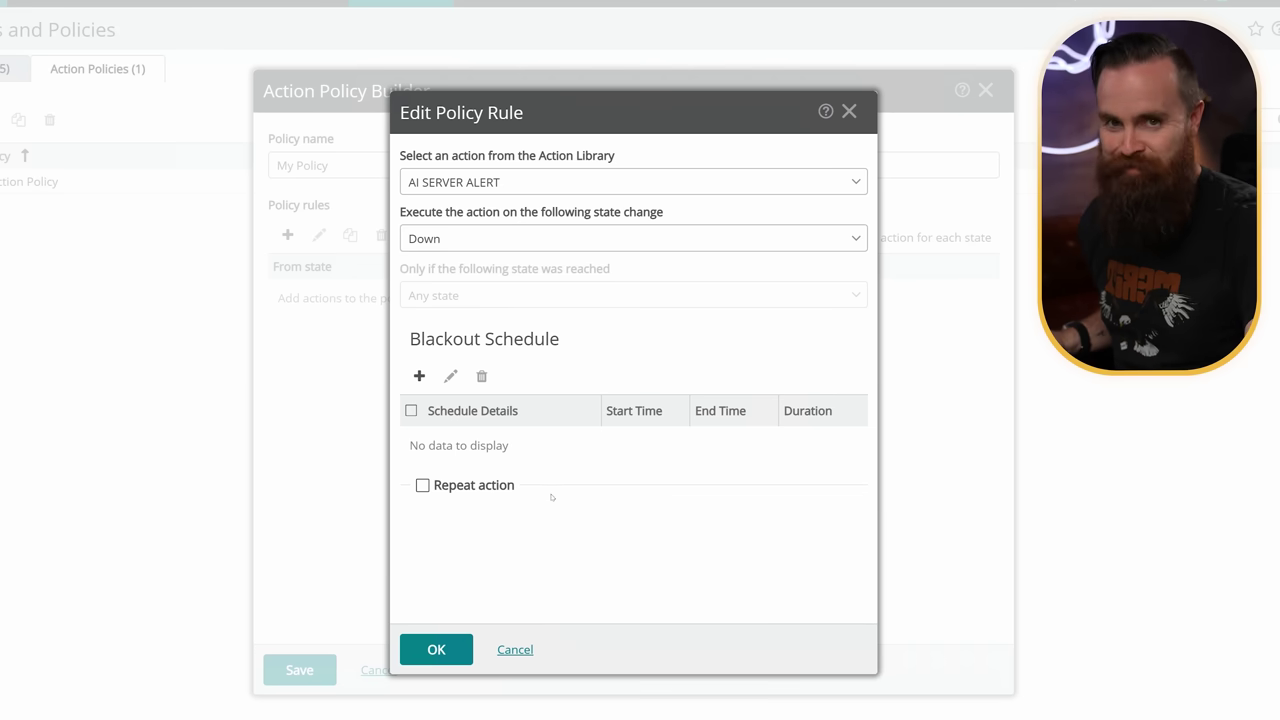
click(437, 650)
Add a second AI SERVER ALERT rule for when a device comes Up, and save the policy
click(287, 235)
click(455, 182)
click(455, 204)
click(452, 238)
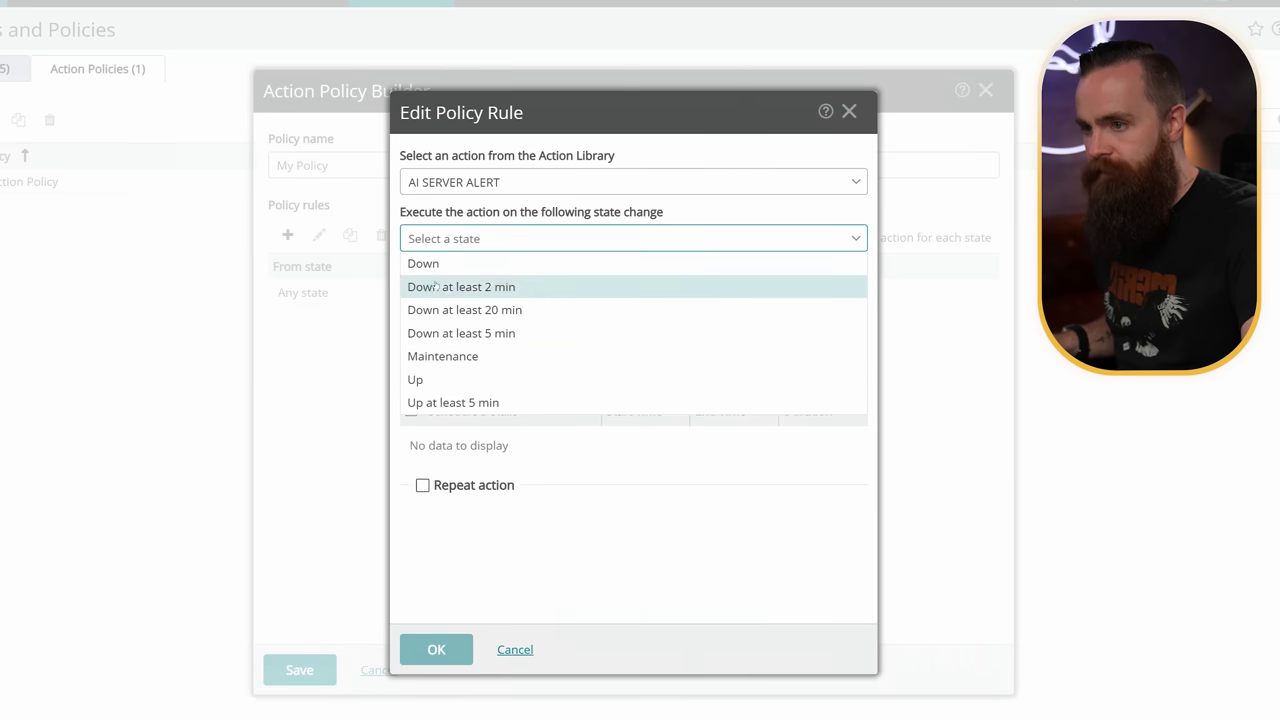
click(443, 379)
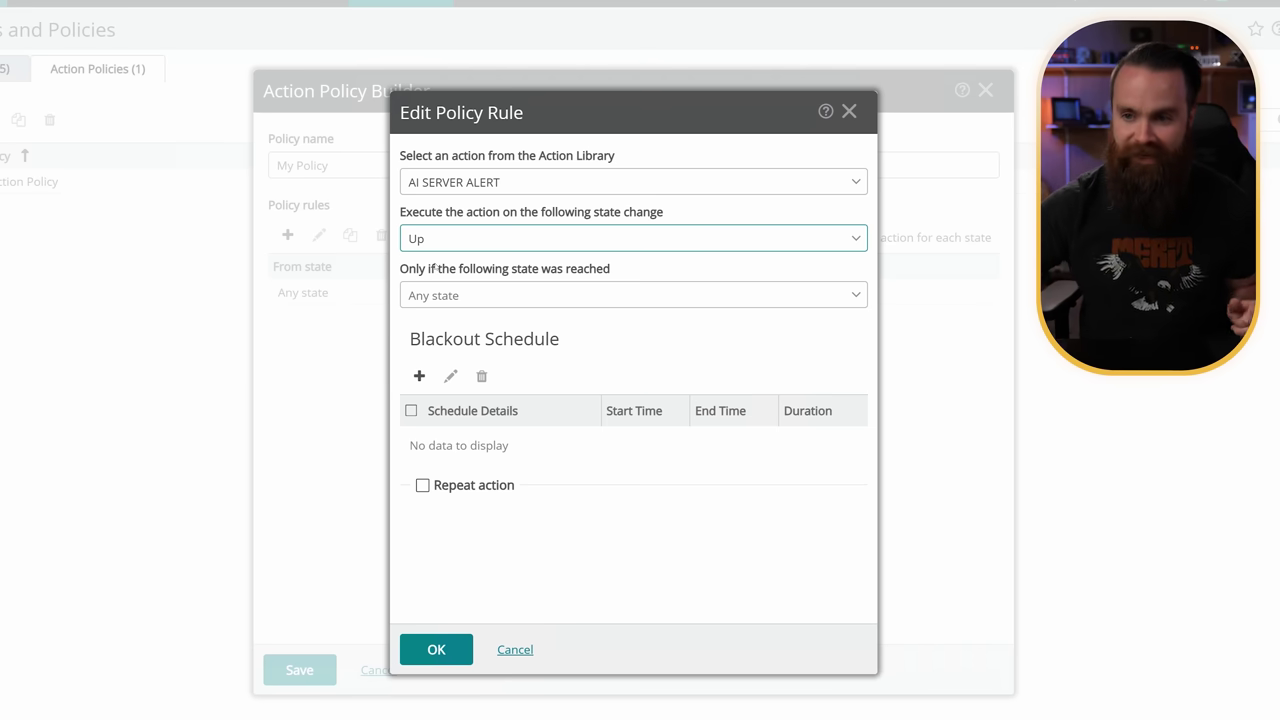
click(436, 649)
click(300, 670)
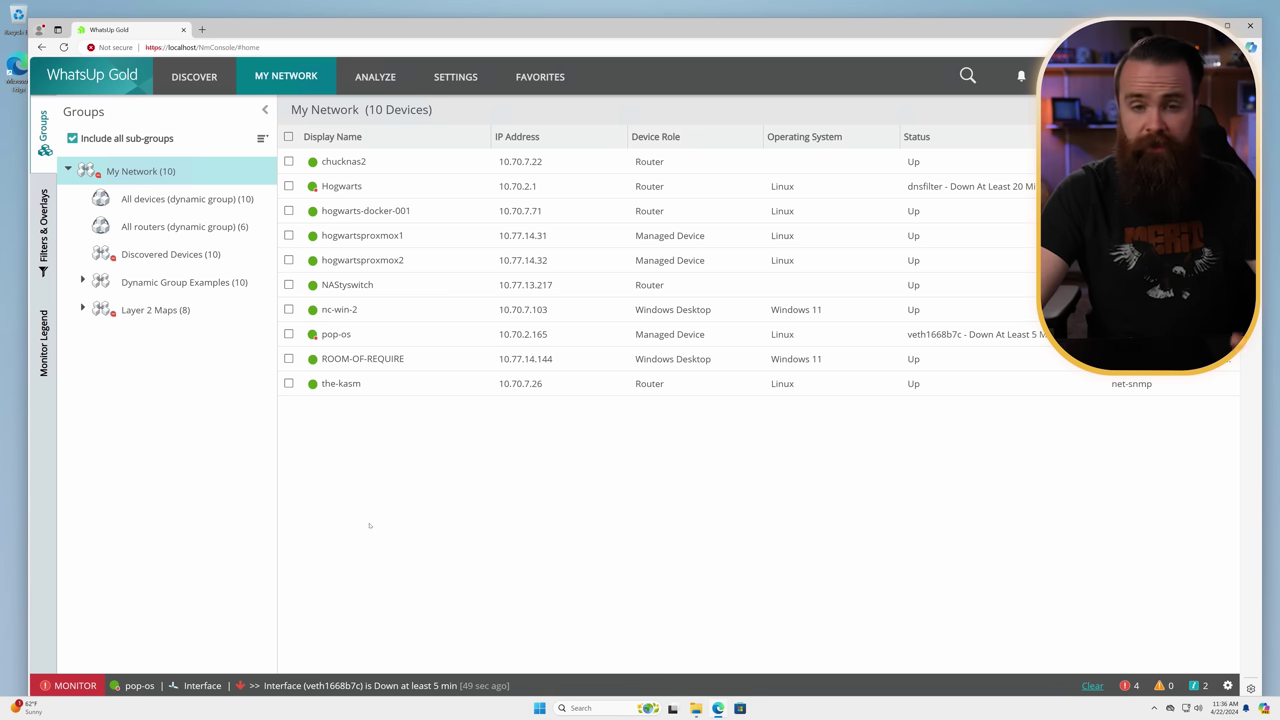
Assign My Policy as the action policy for the pop-os device
right_click(340, 334)
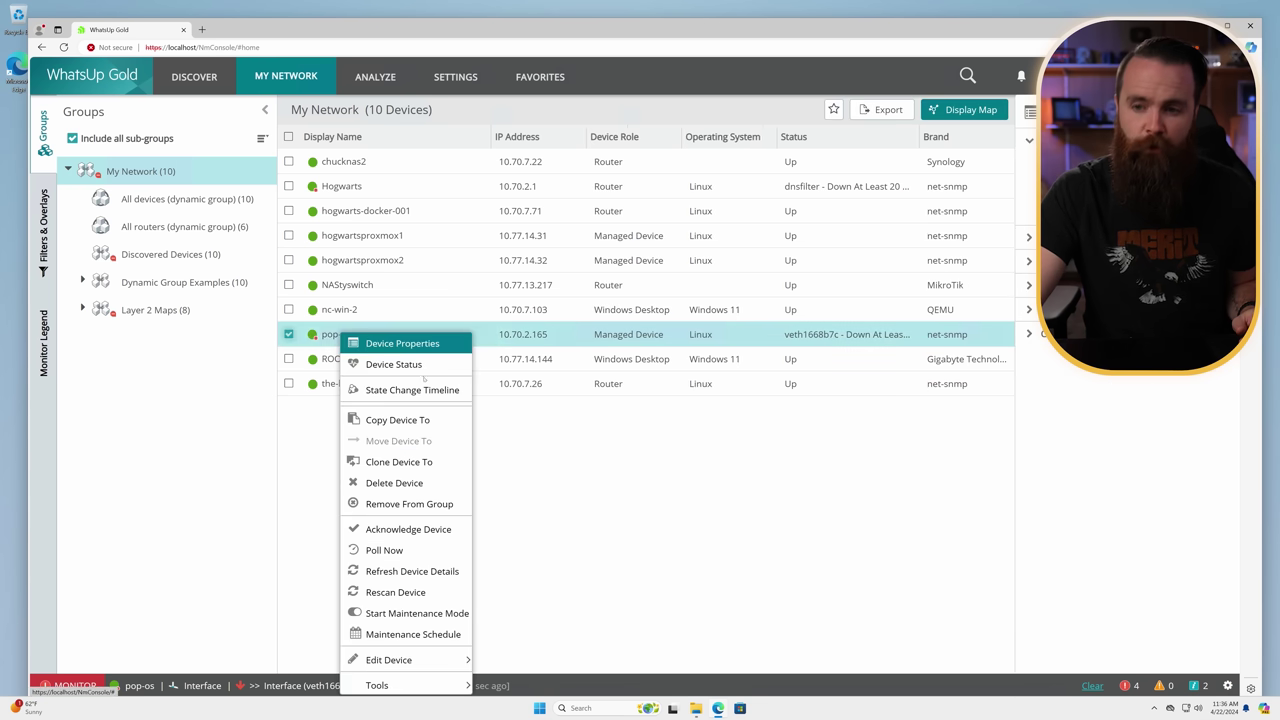
mouse_move(418, 663)
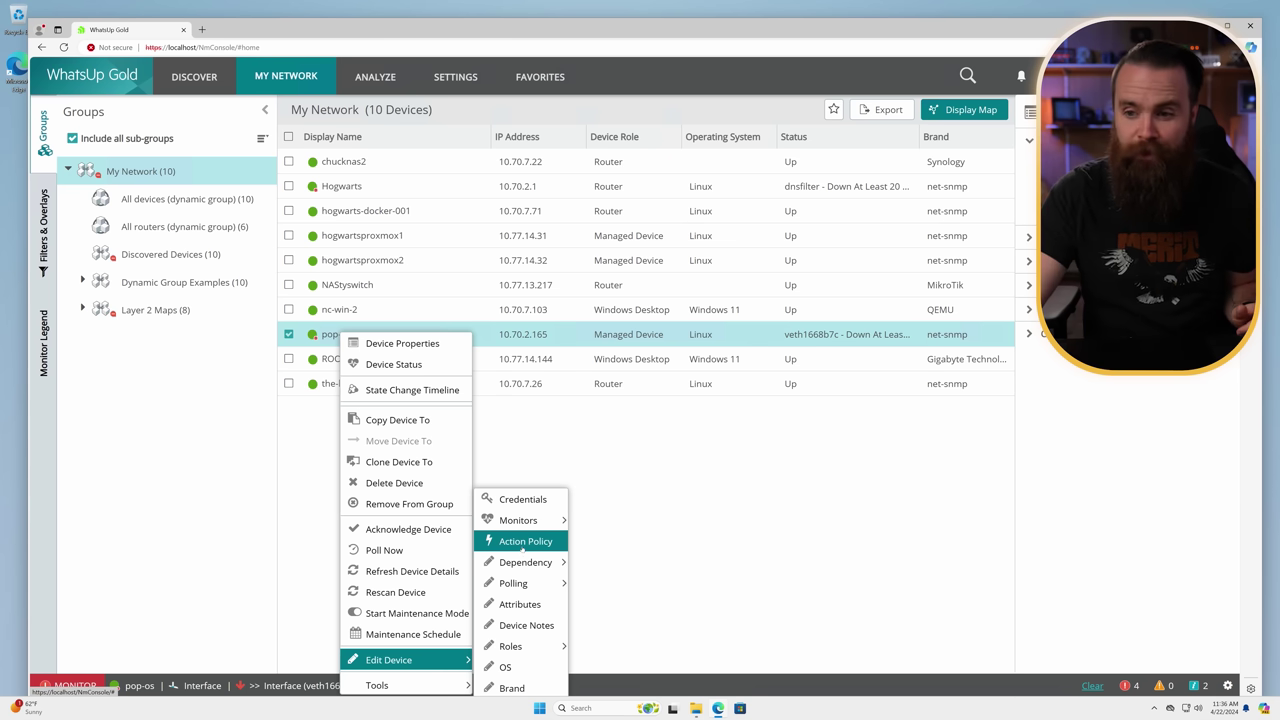
click(522, 545)
click(757, 372)
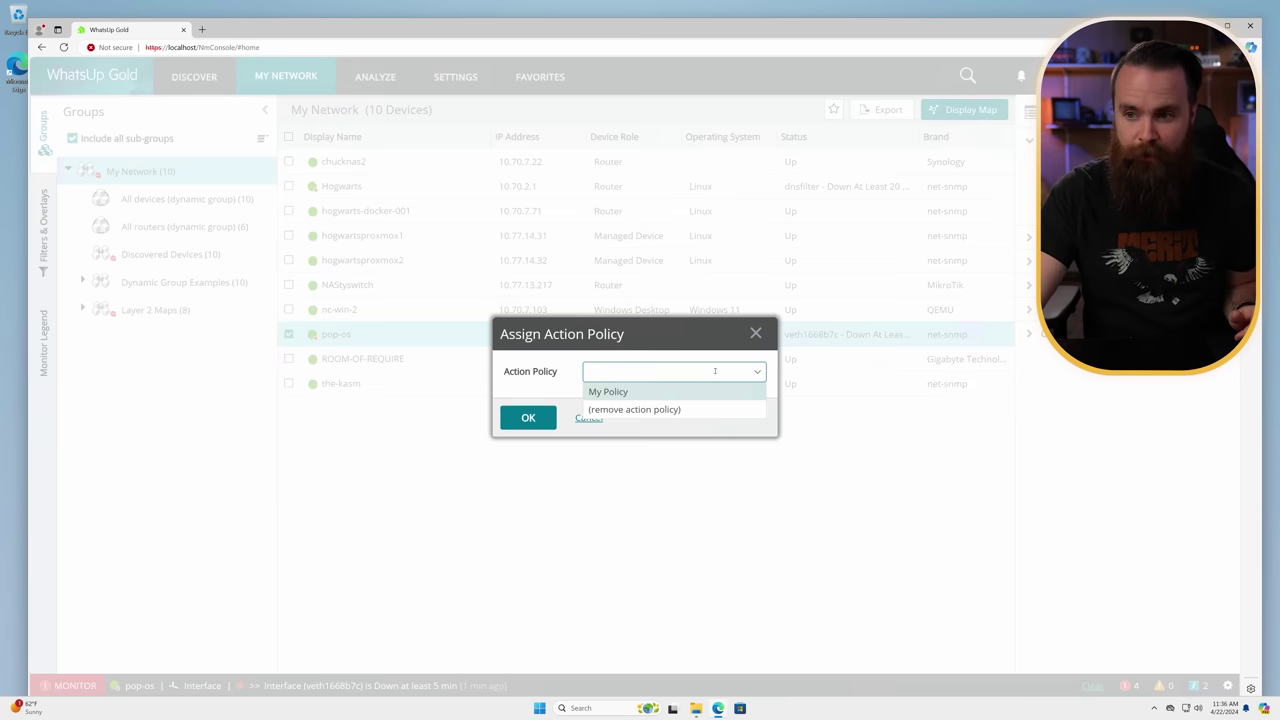
click(640, 409)
click(528, 417)
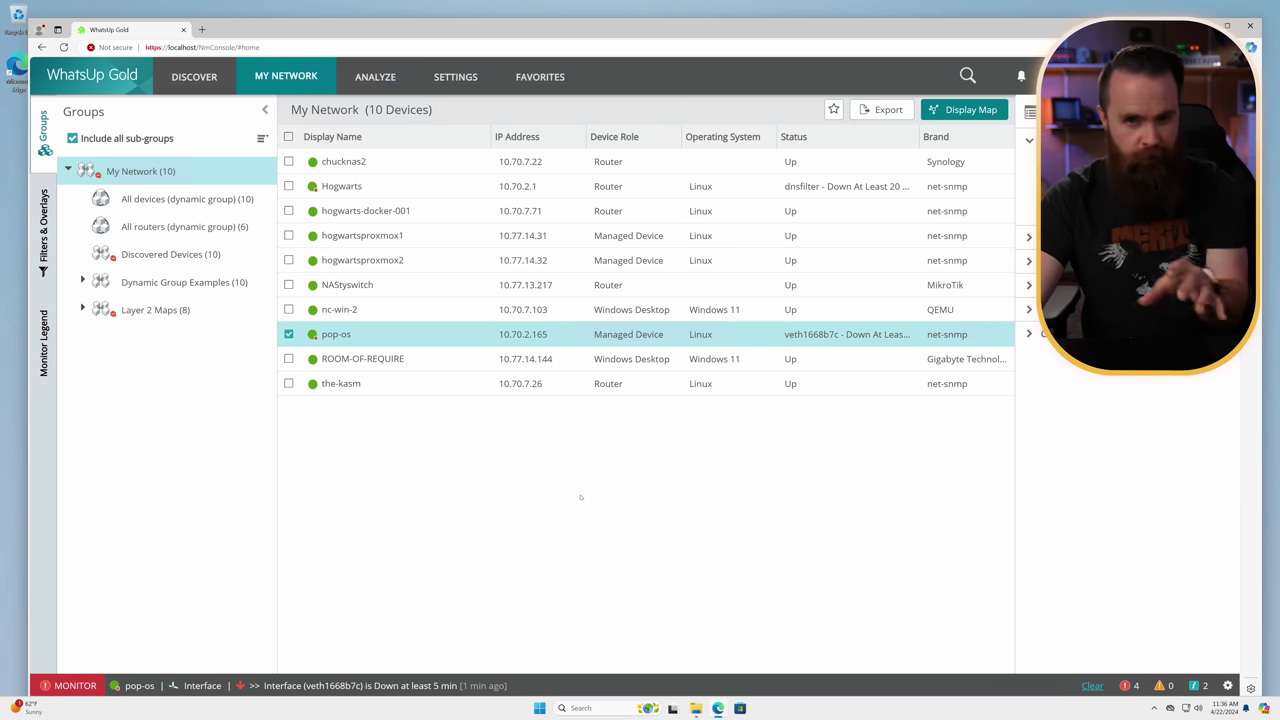
In AI Server Open WebUI monitor properties, enable Action Policy and set a specific policy
right_click(354, 336)
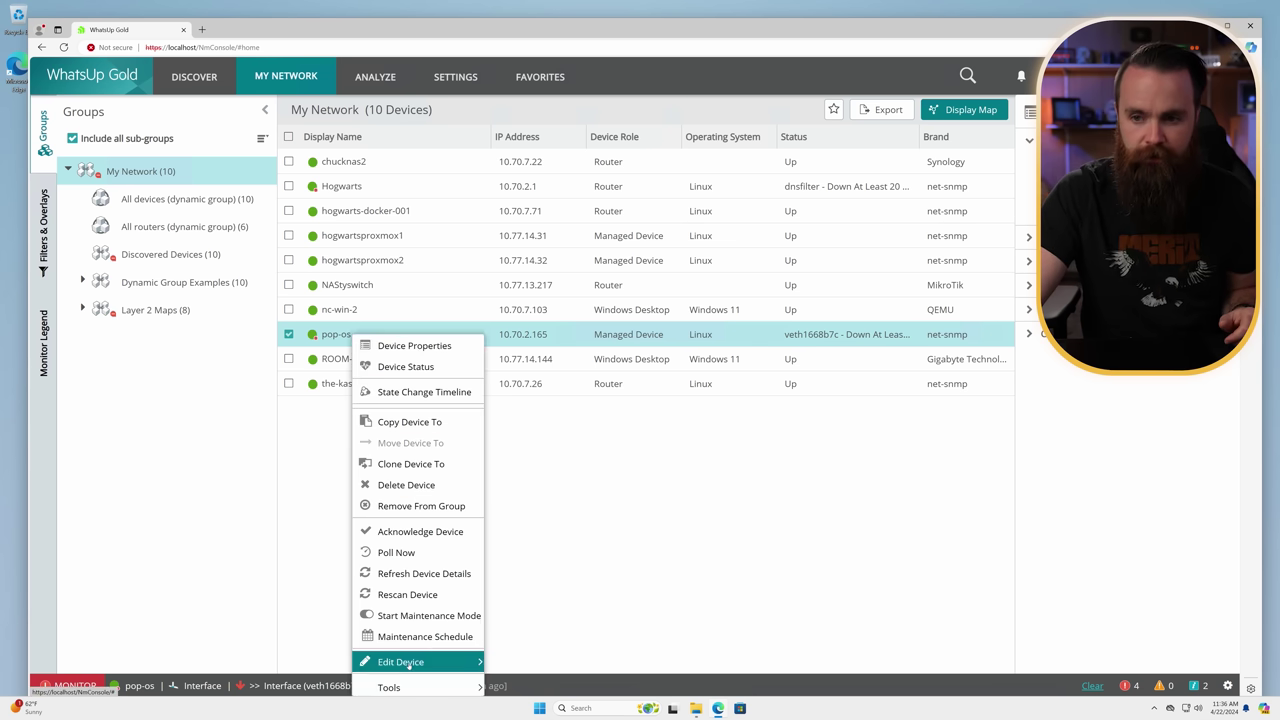
mouse_move(409, 664)
mouse_move(546, 521)
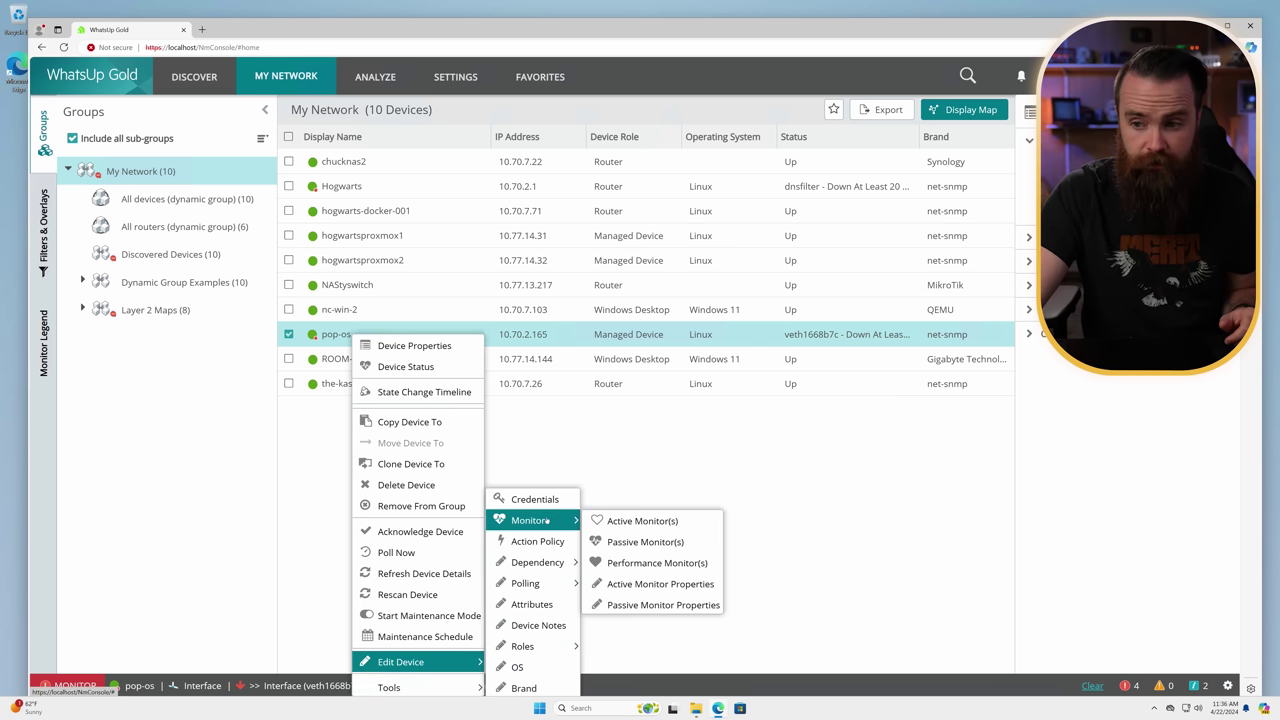
click(659, 584)
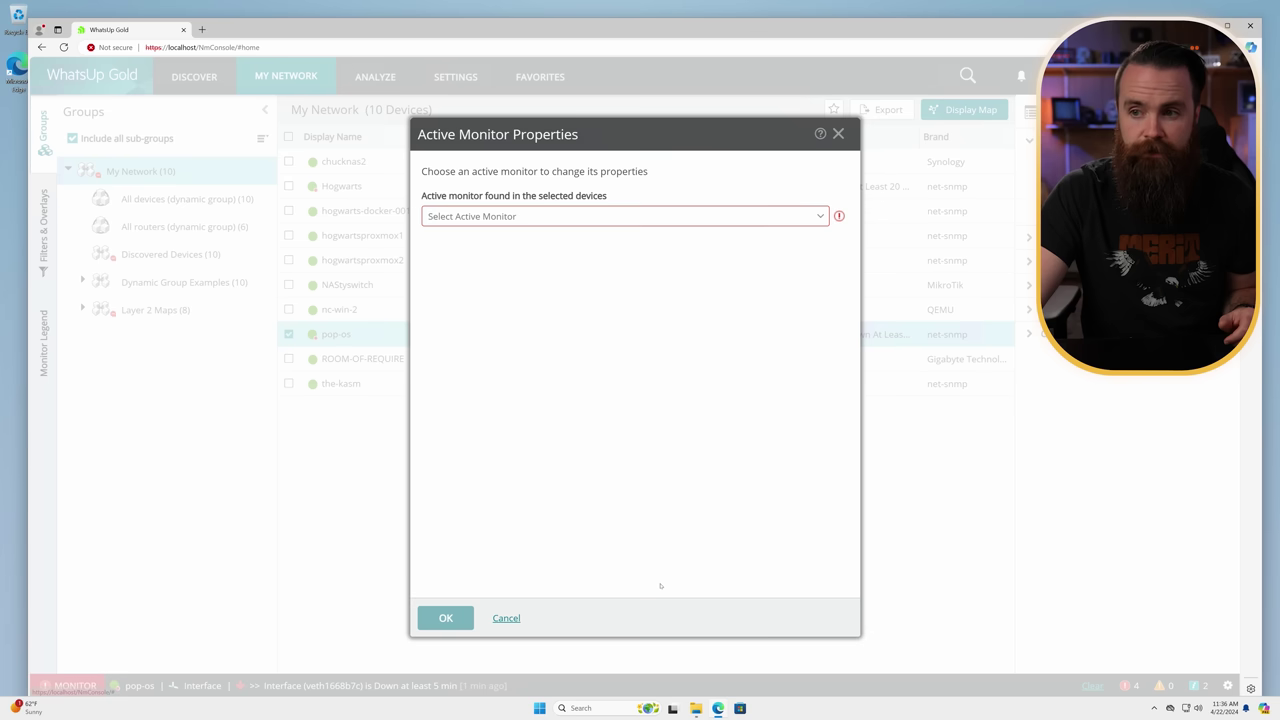
click(496, 216)
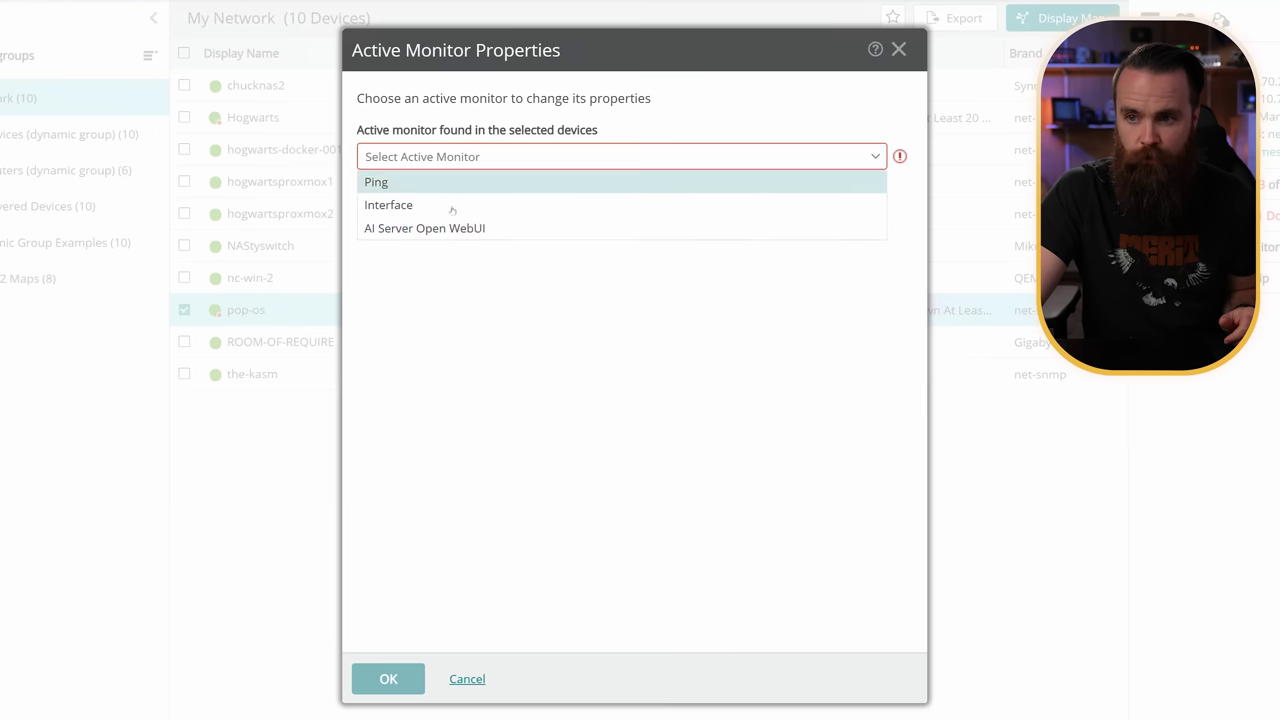
click(438, 230)
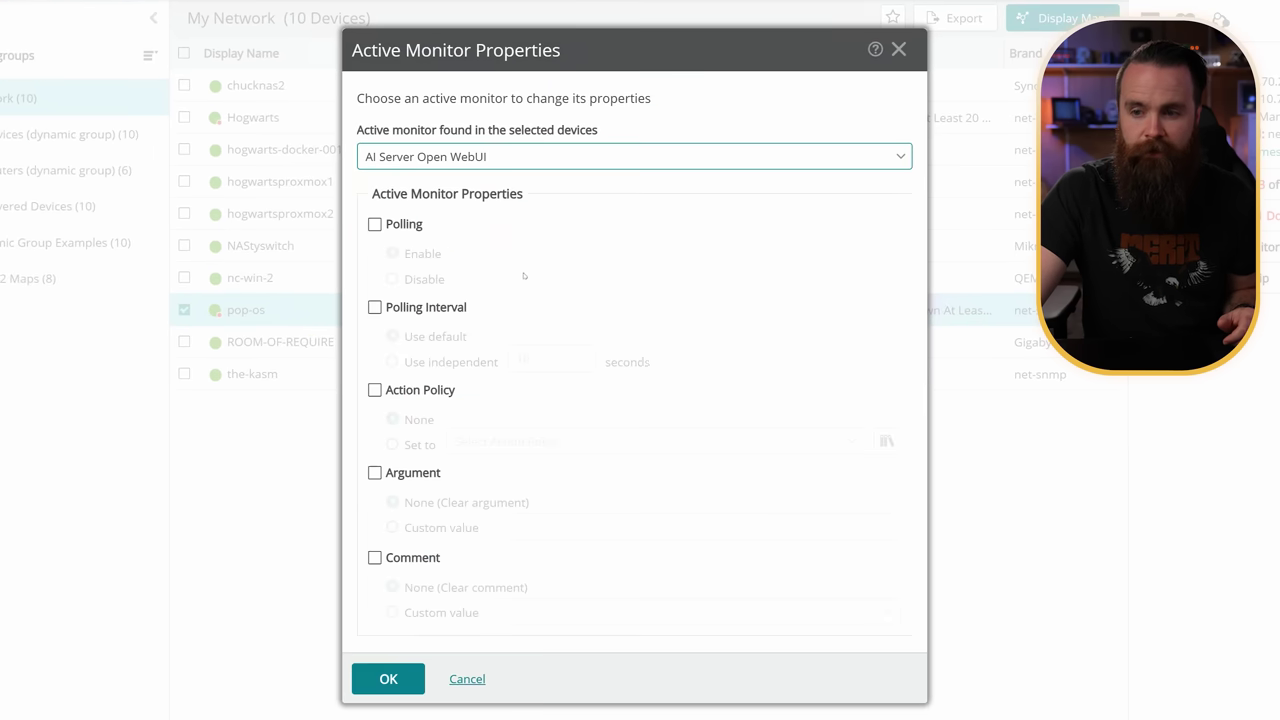
click(375, 390)
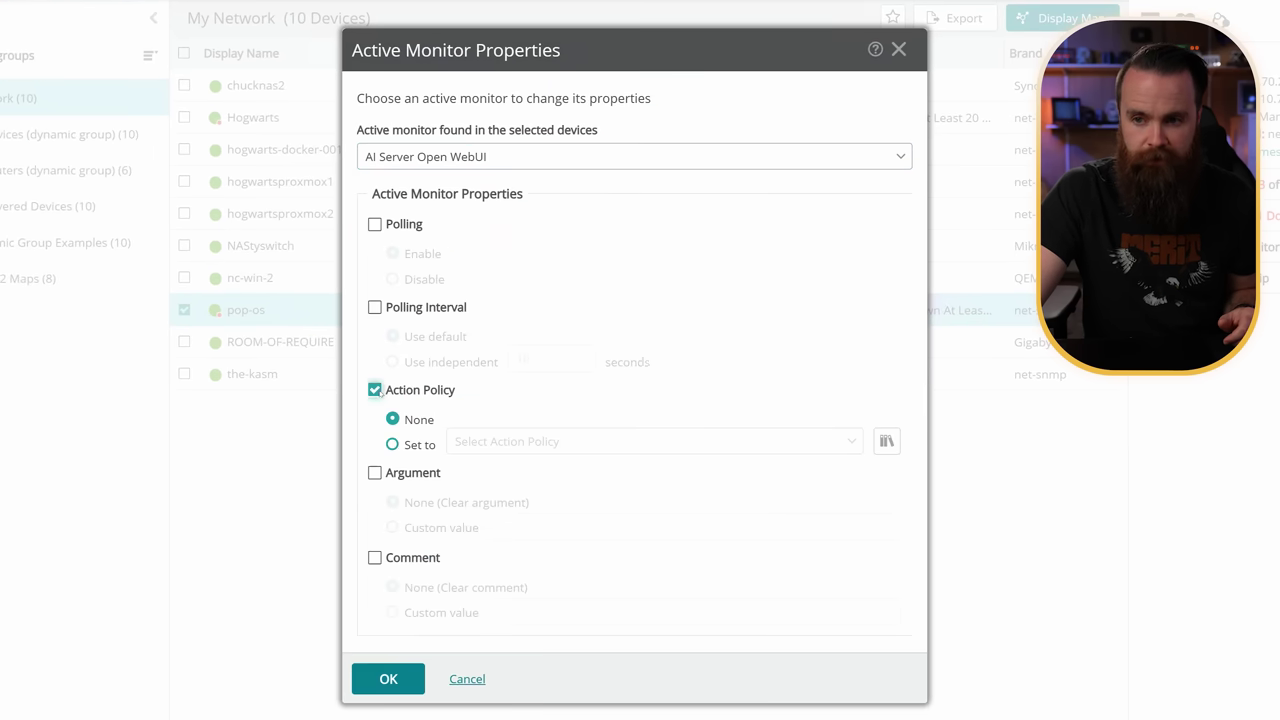
click(392, 444)
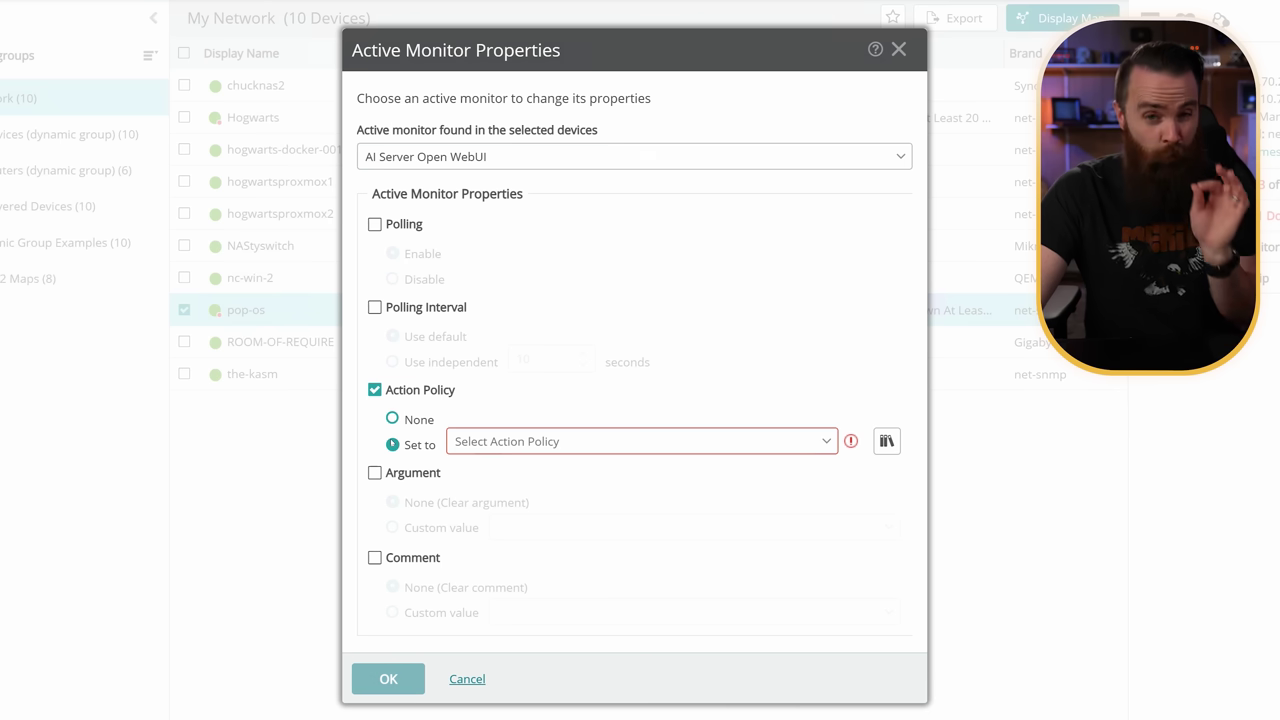
click(538, 449)
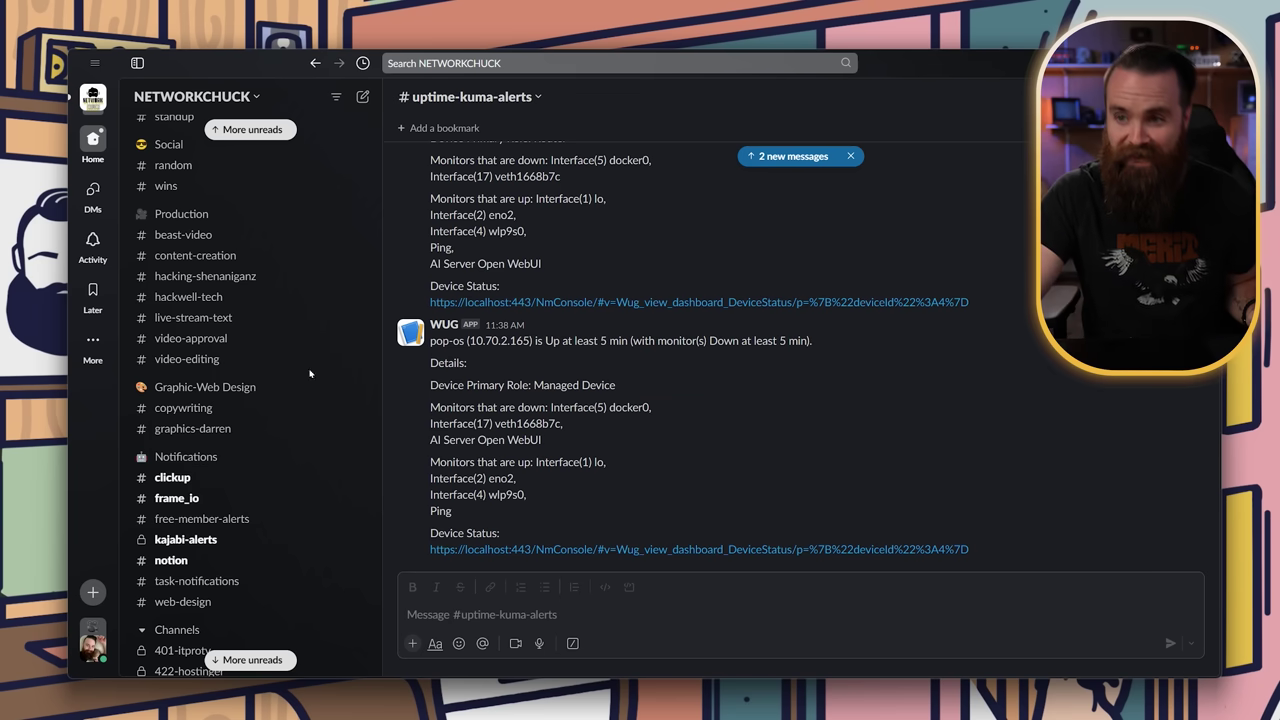
drag(423, 410, 541, 440)
click(510, 440)
drag(434, 440, 541, 440)
click(541, 440)
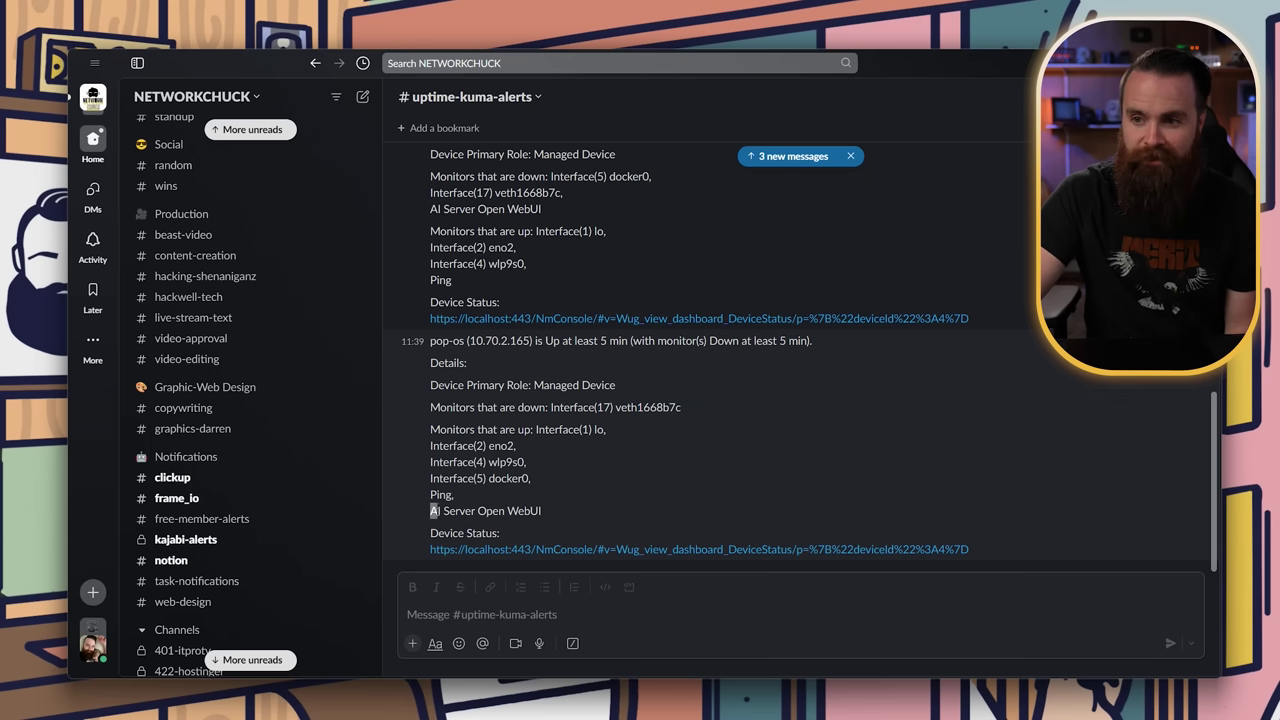
drag(433, 511, 554, 513)
drag(431, 429, 575, 429)
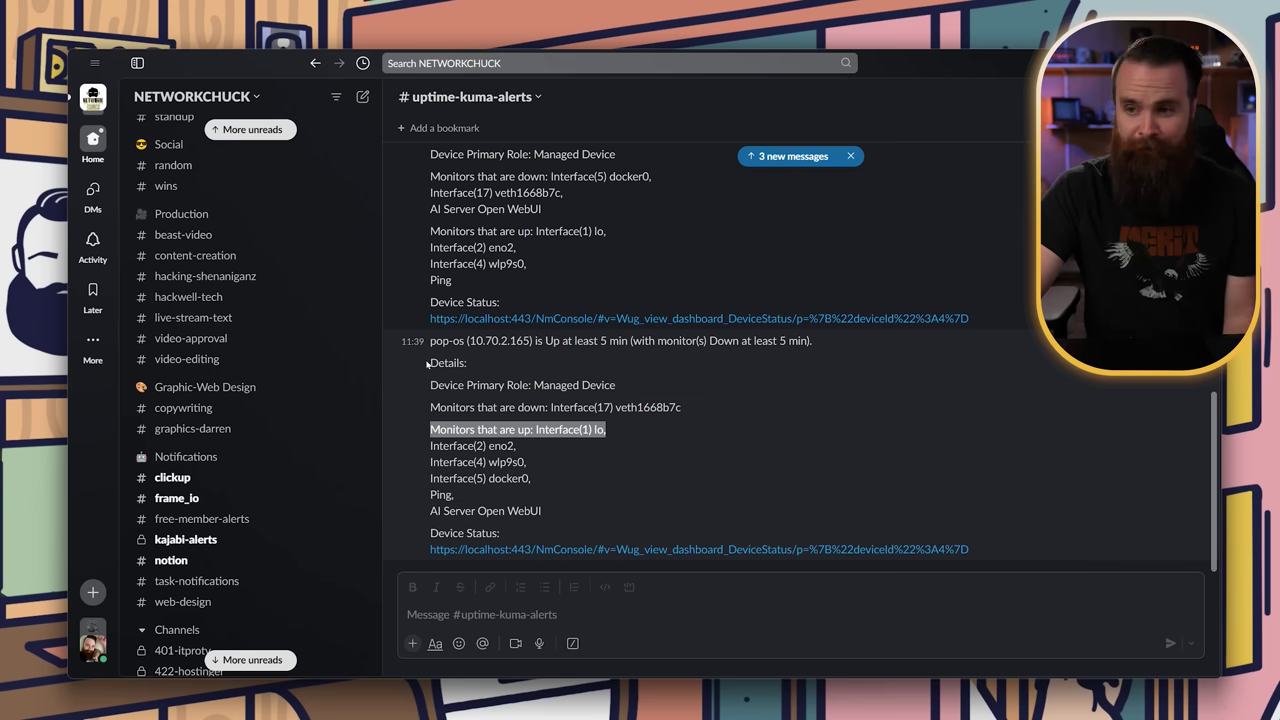
drag(432, 362, 591, 430)
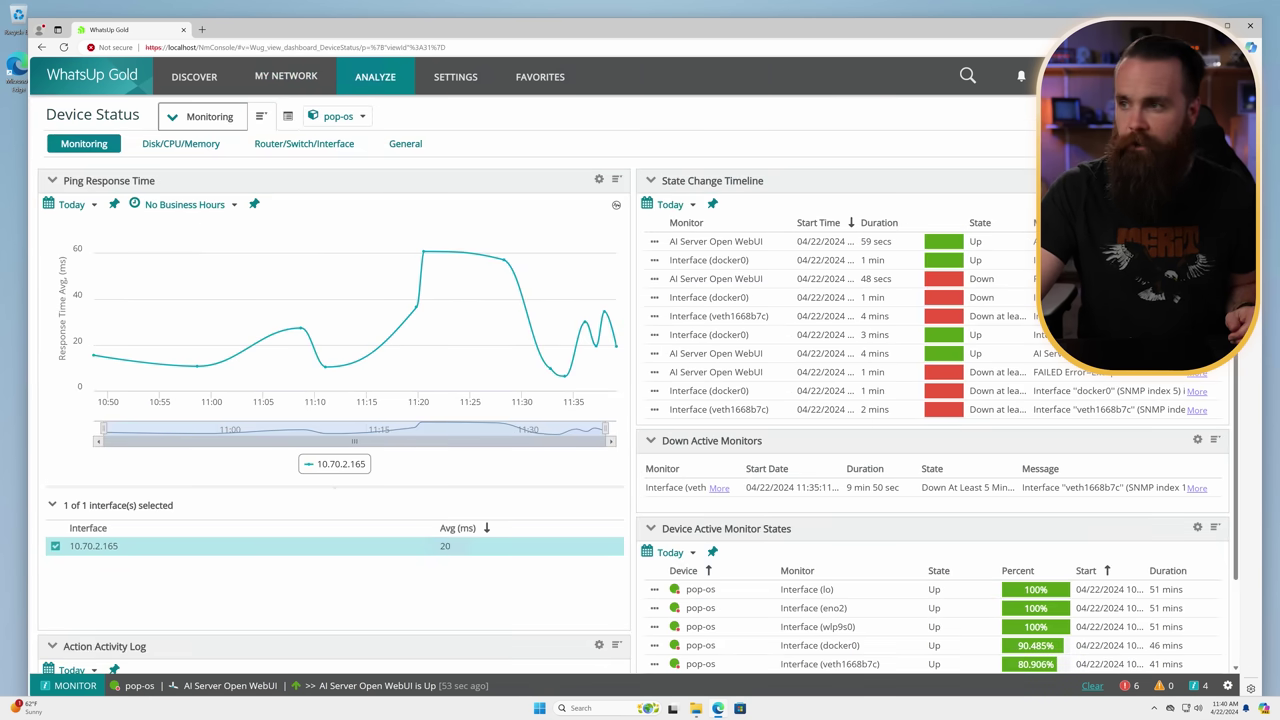
Rename the pop-os device's display name to Terry
click(286, 76)
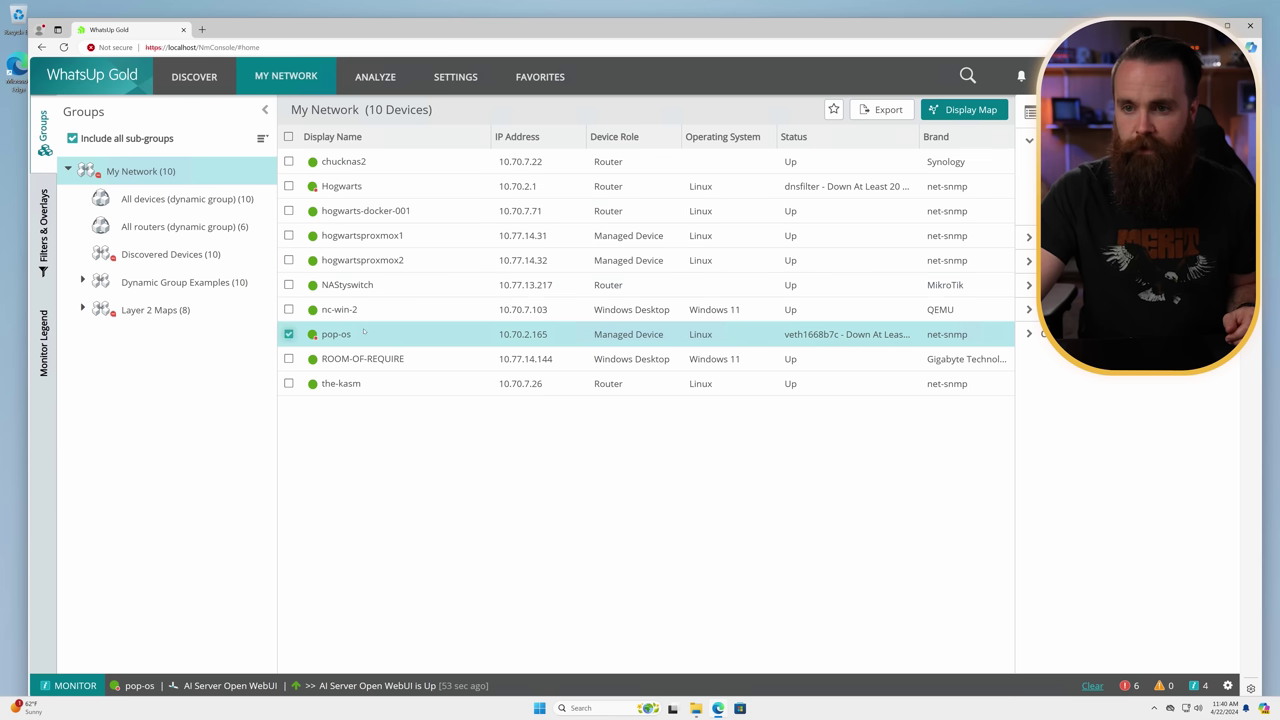
right_click(364, 334)
mouse_move(440, 656)
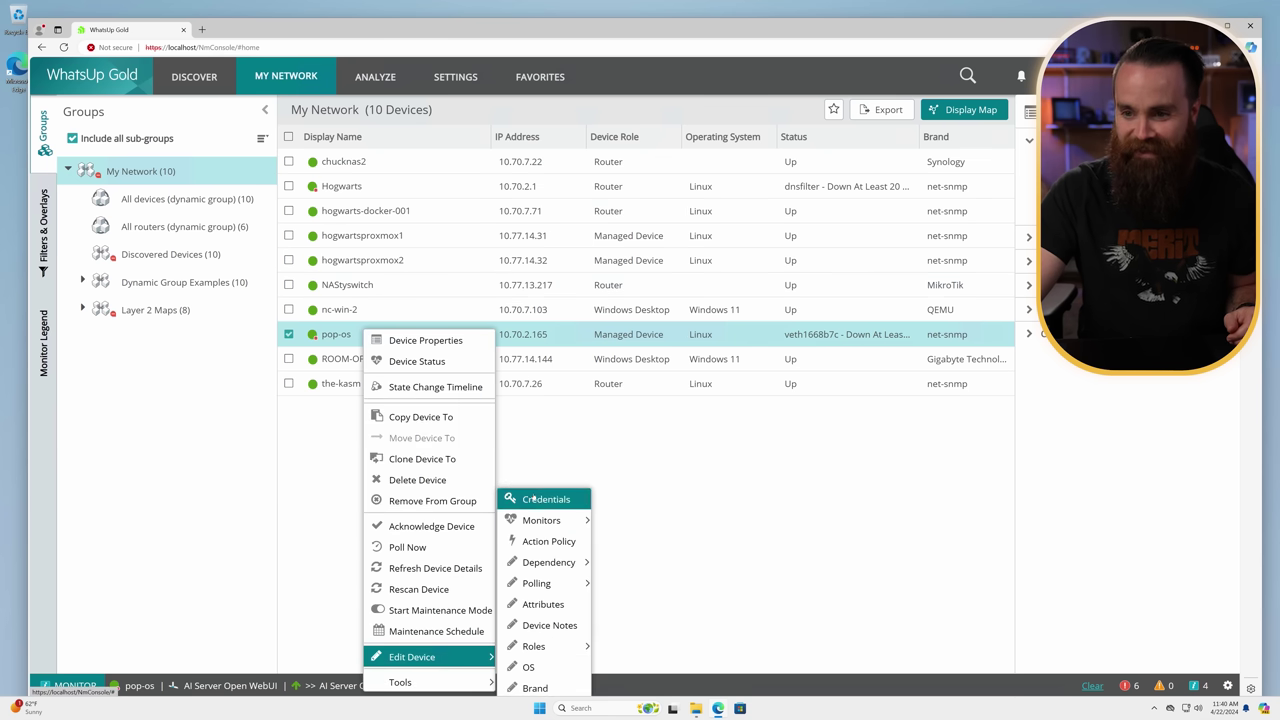
text(Terry)
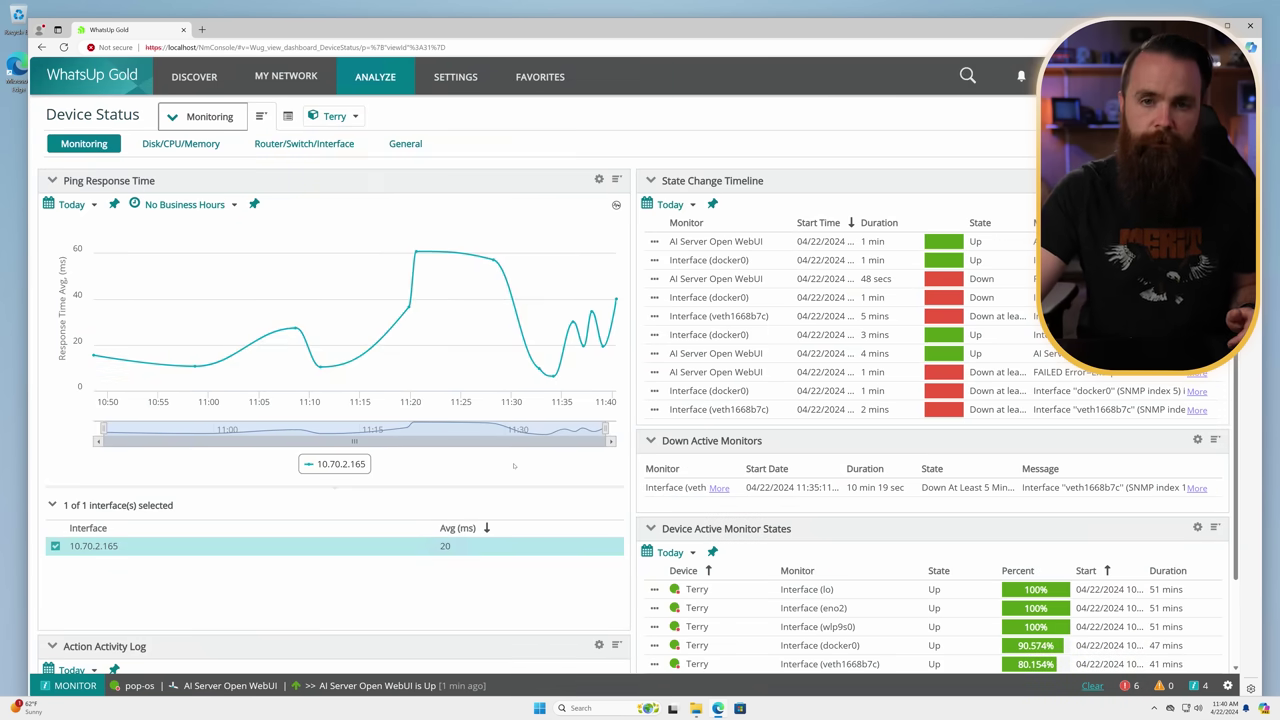
click(286, 76)
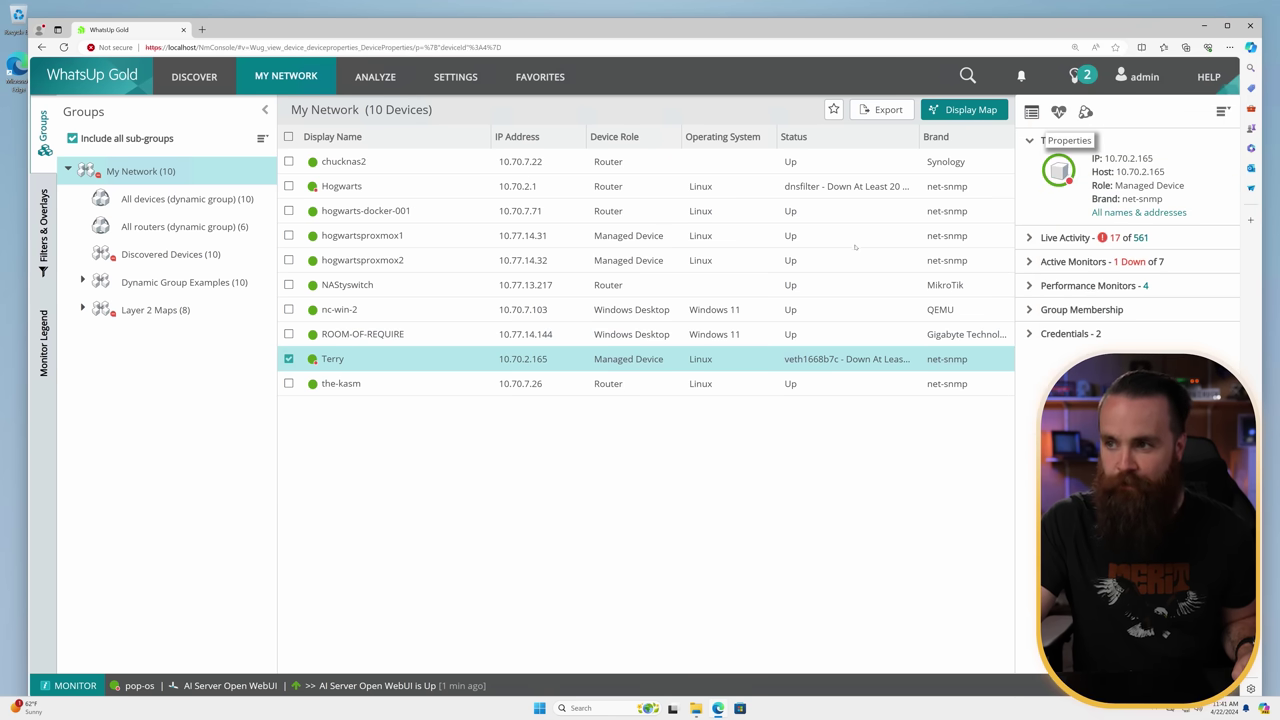
Add a device-only SSH performance monitor named GPU 1 TEMP running an nvidia-smi temperature query
double_click(650, 358)
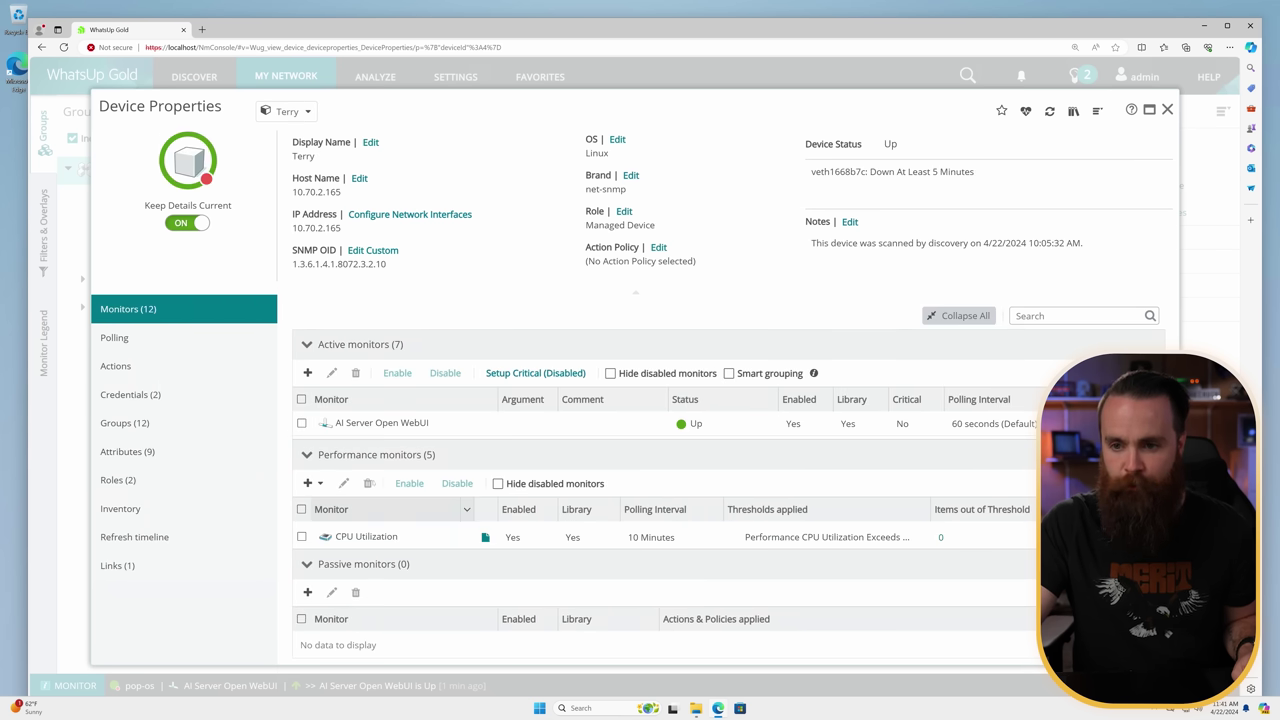
click(313, 484)
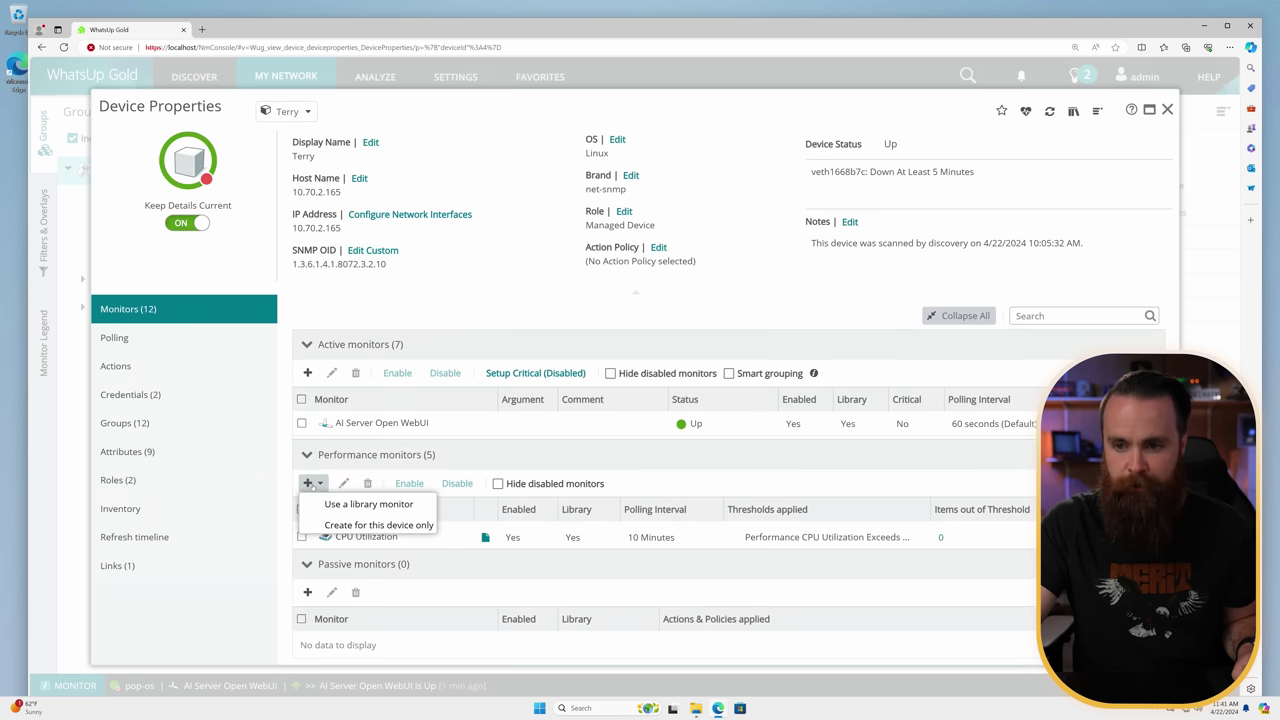
click(380, 524)
double_click(461, 464)
text(GPU 1 TEMP)
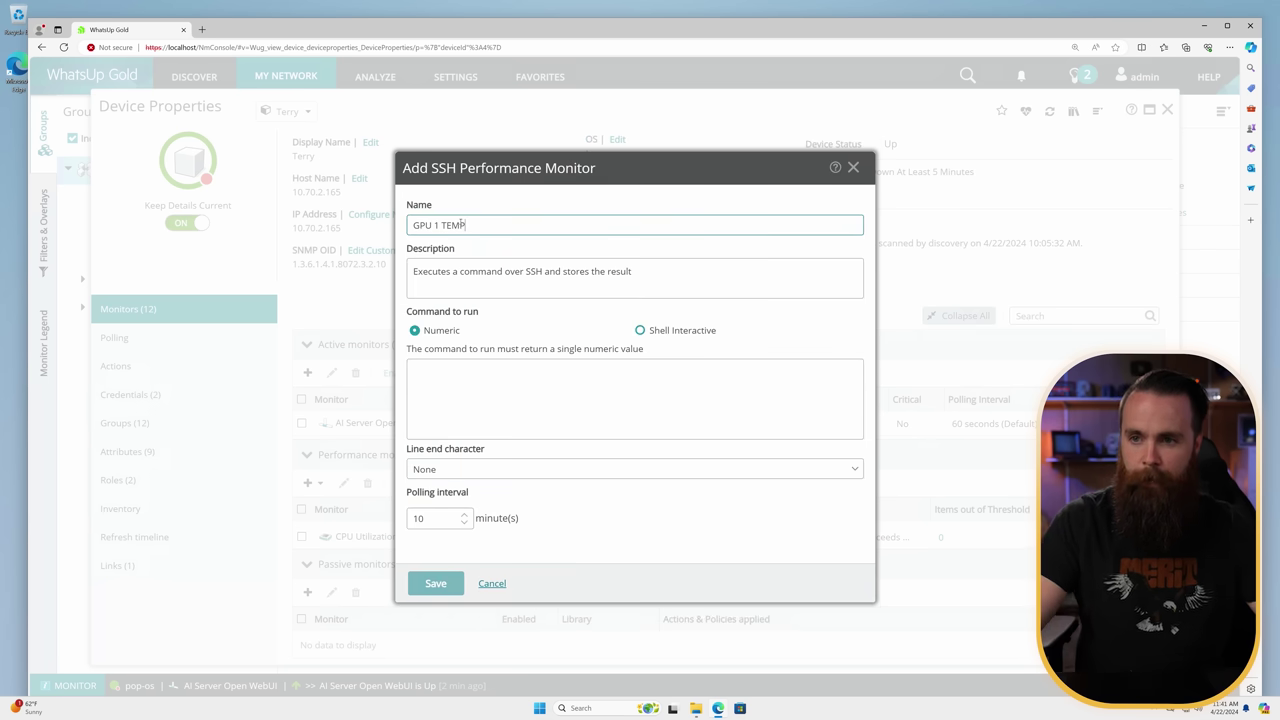
click(464, 369)
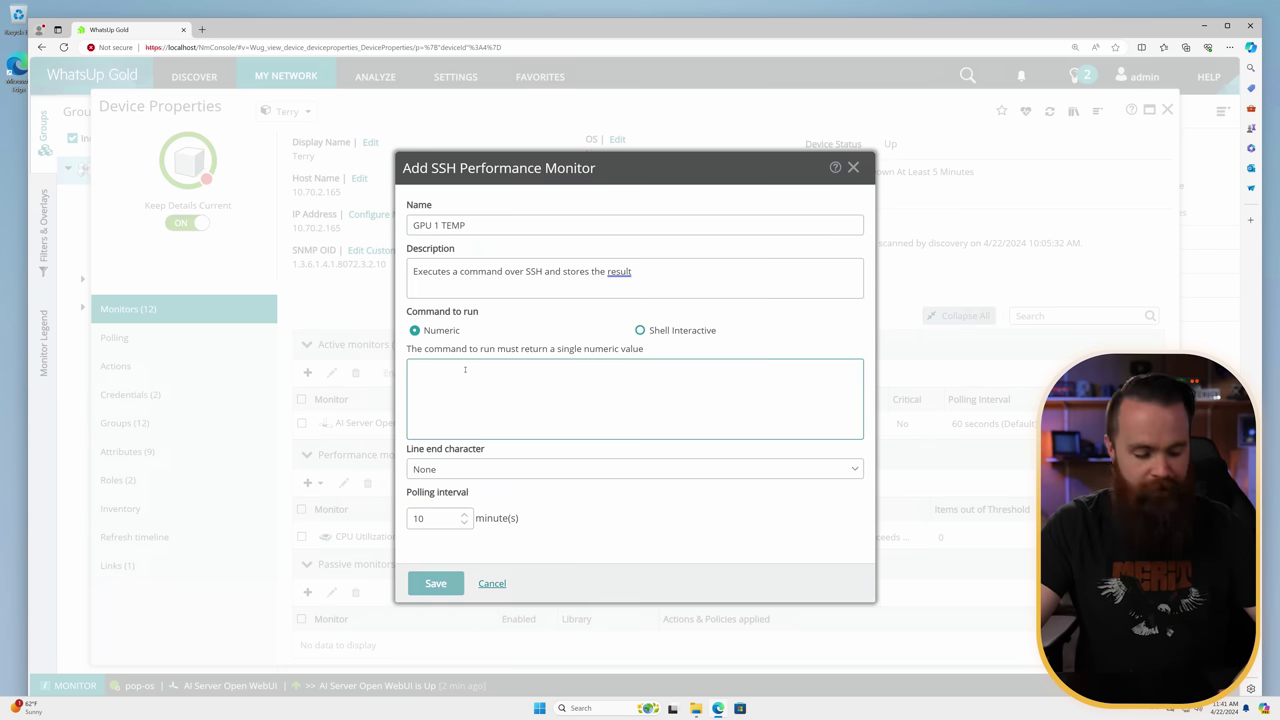
key(ctrl+a)
click(715, 367)
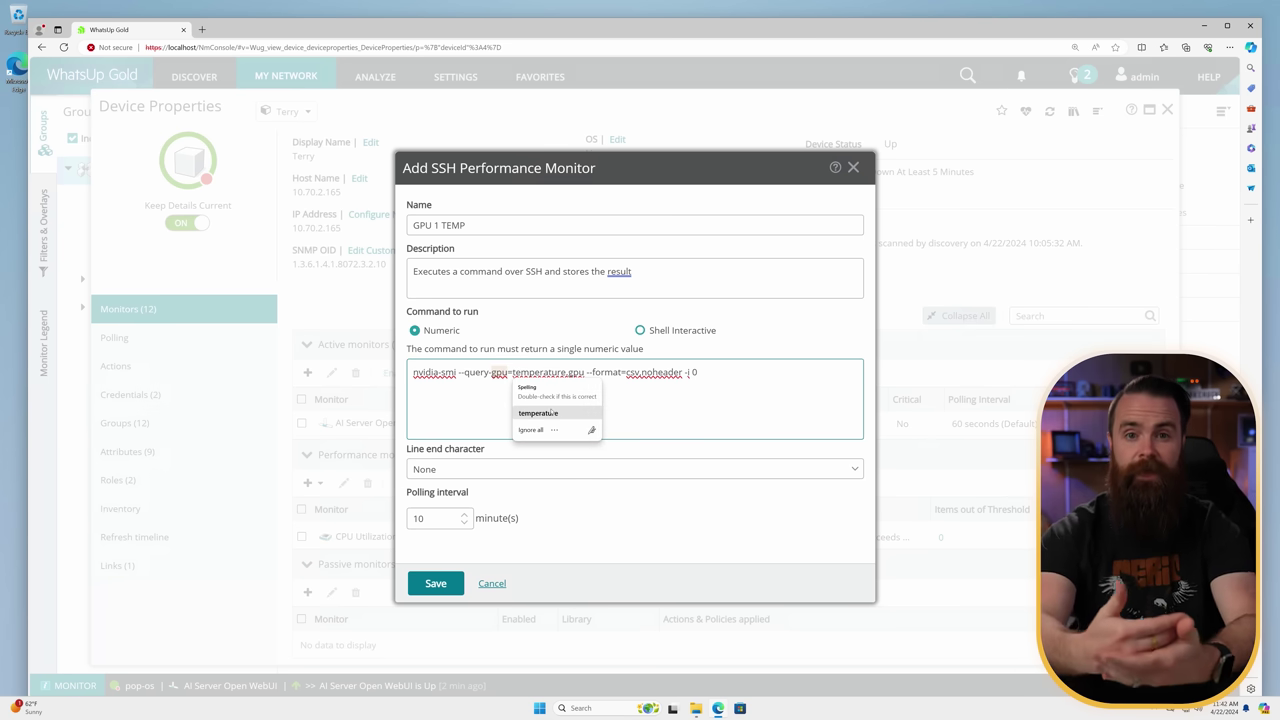
click(435, 583)
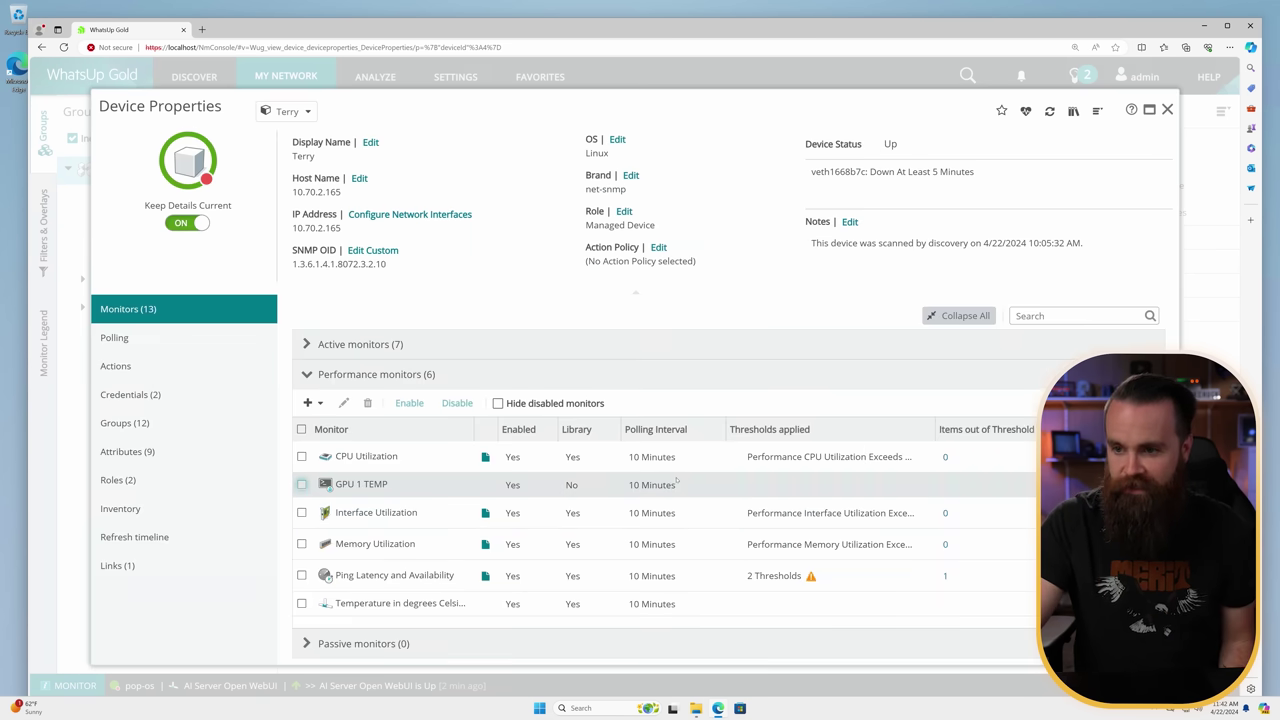
click(677, 481)
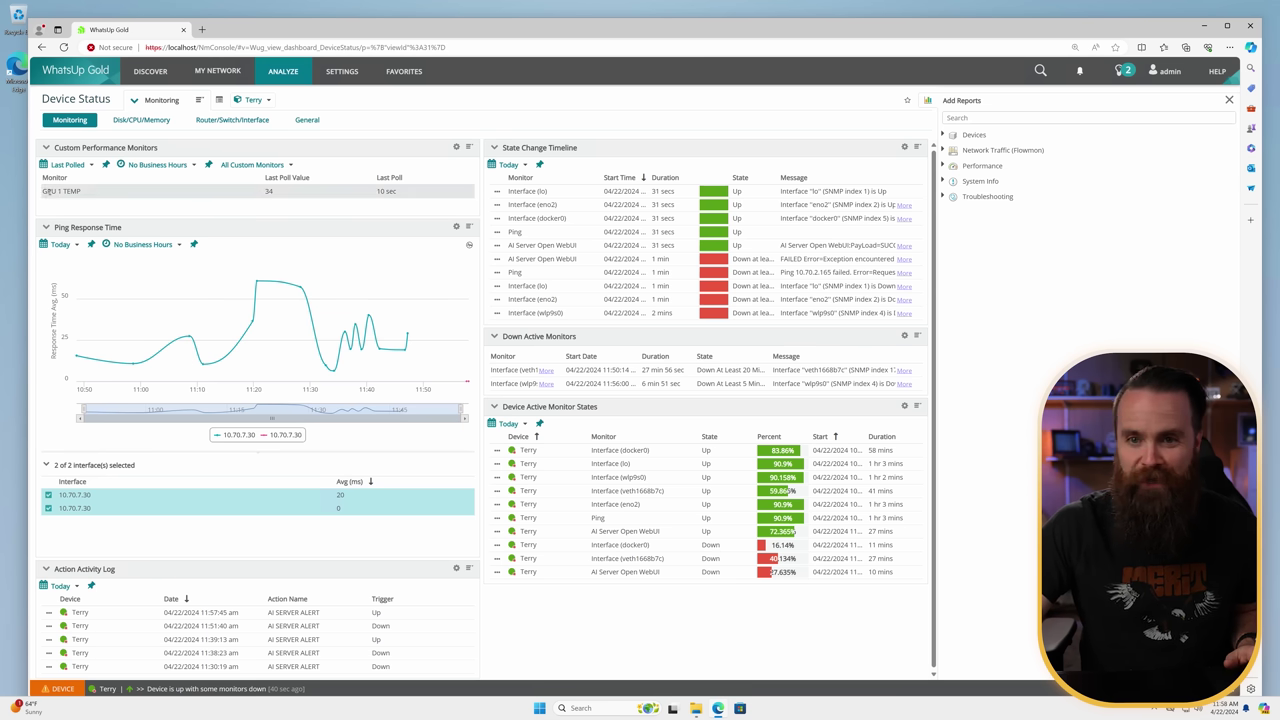
Check GPU 1 TEMP's reading of 34, then bring up Terry's performance monitor readings
double_click(276, 190)
click(217, 70)
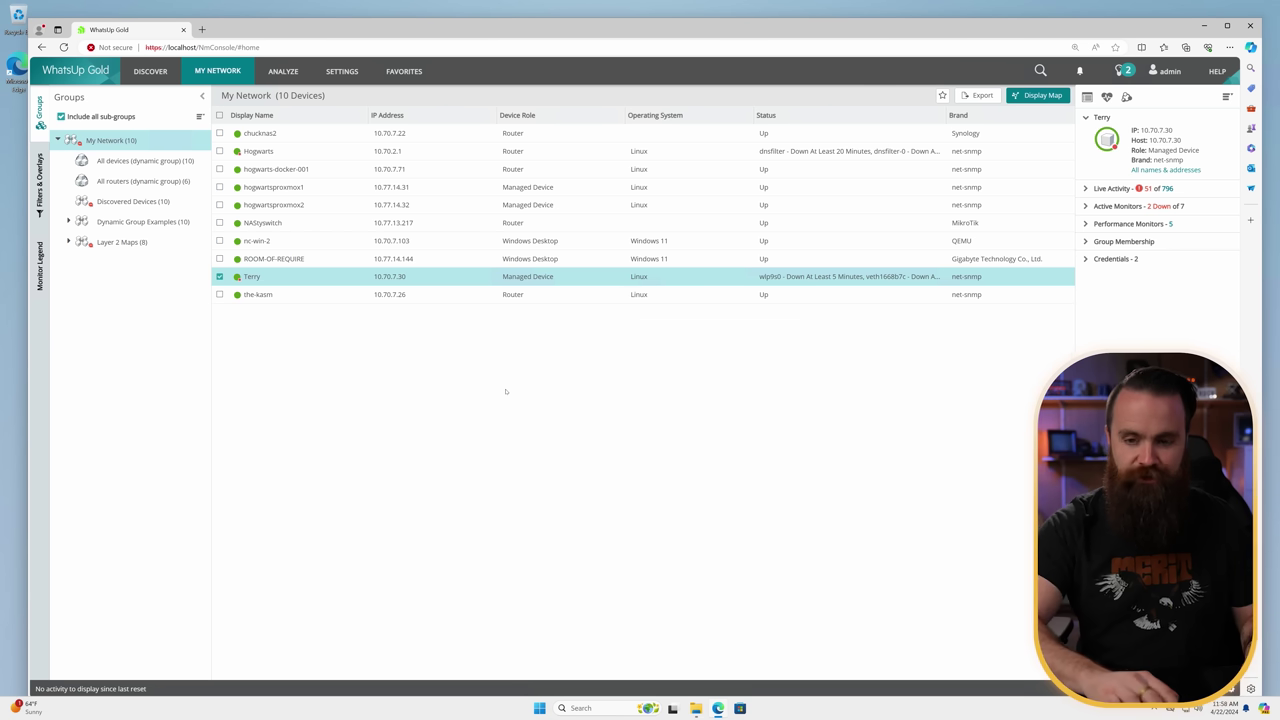
key(ctrl+plus)
key(ctrl+plus)
key(ctrl+plus)
key(ctrl+plus)
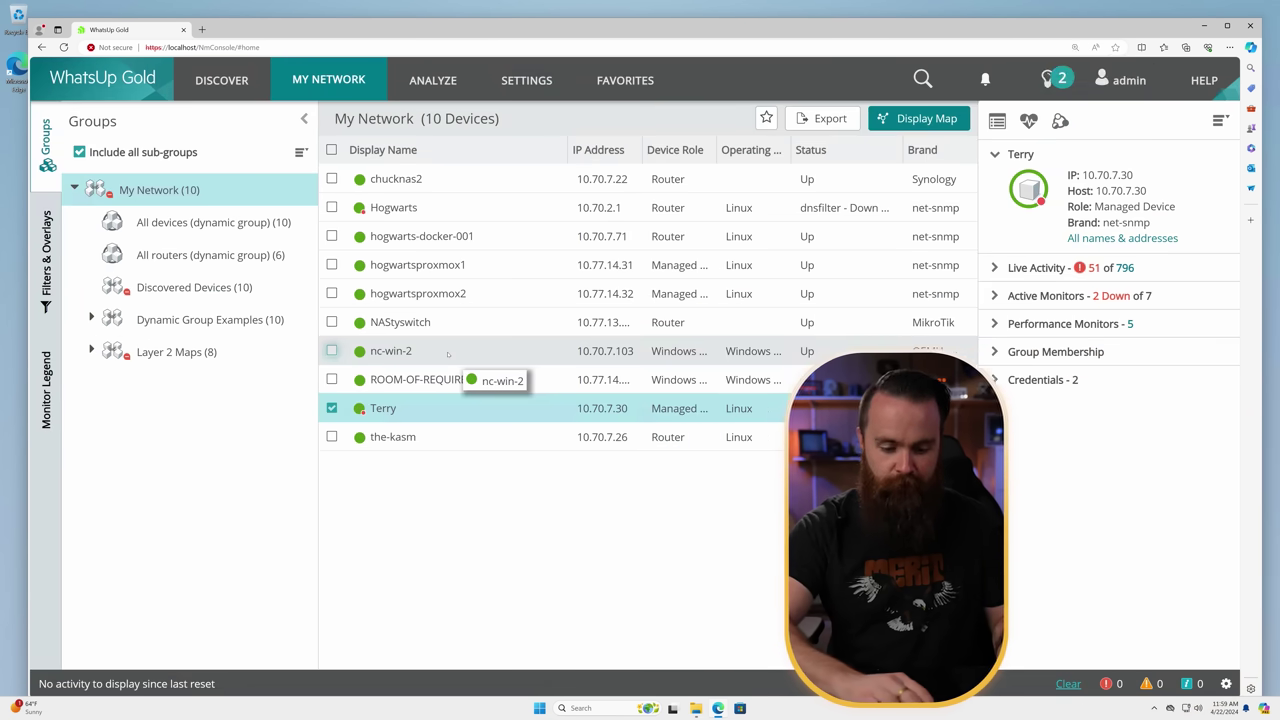
key(ctrl+minus)
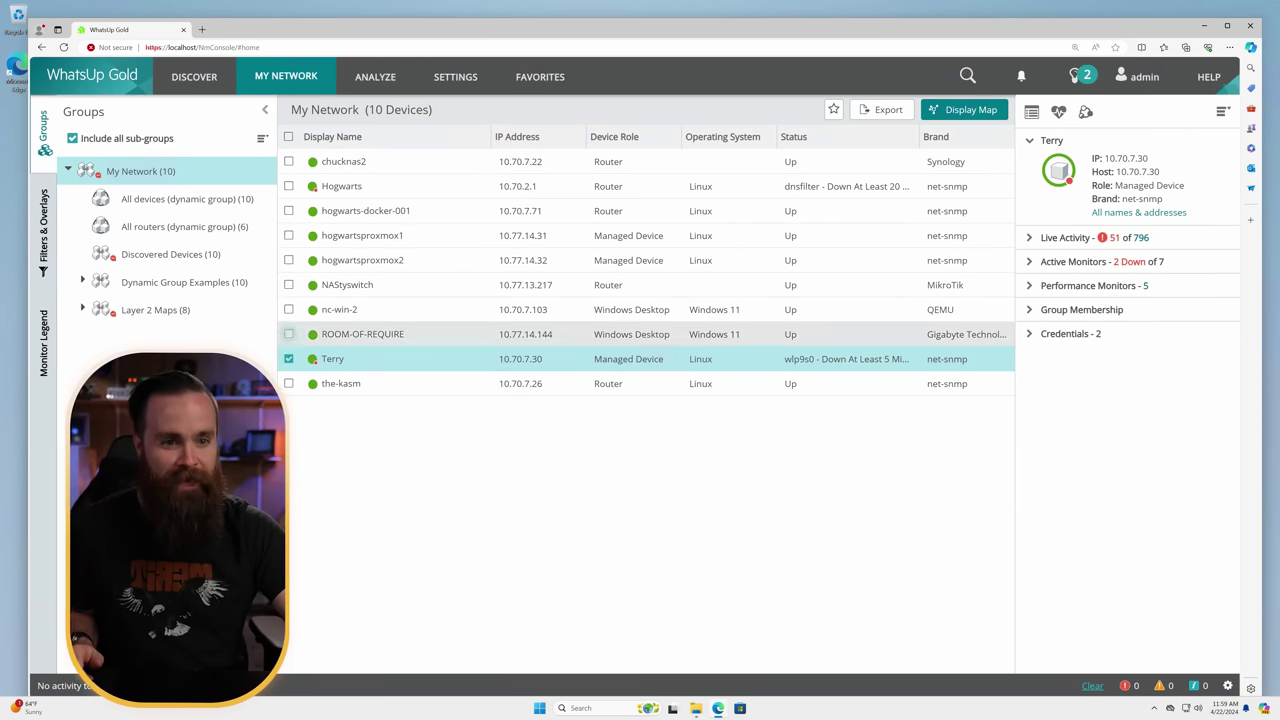
click(288, 358)
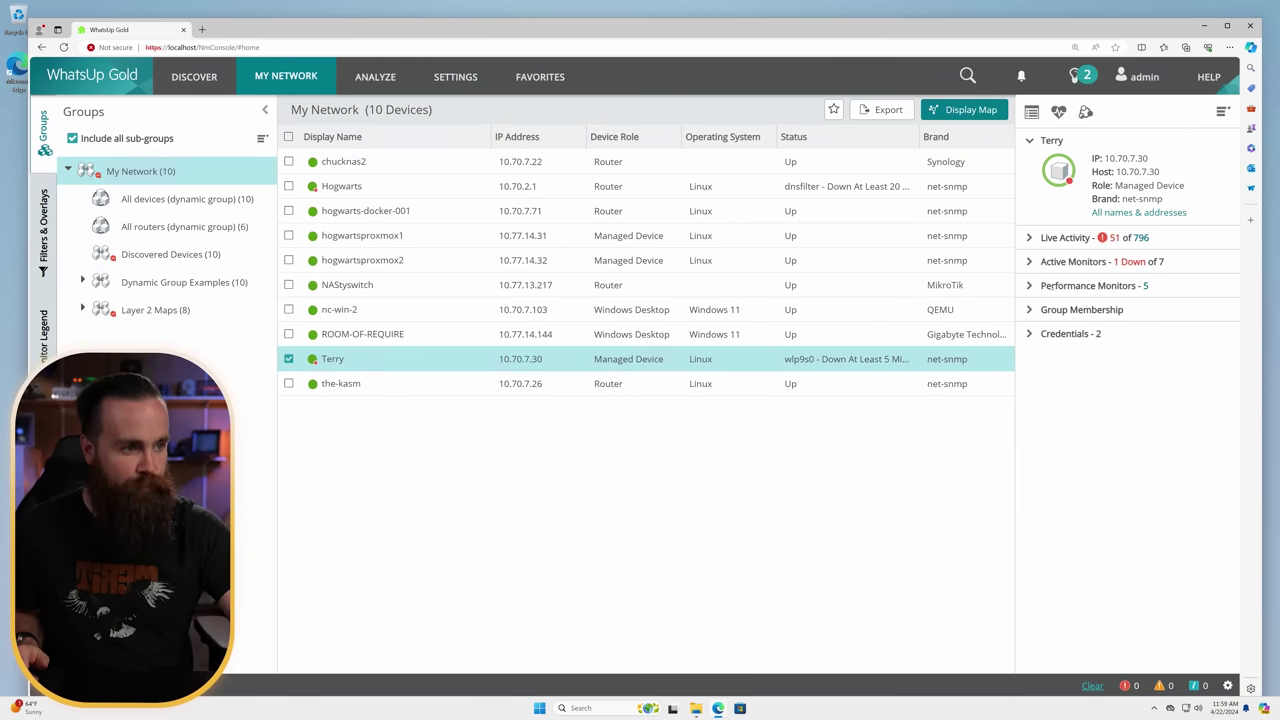
click(1088, 285)
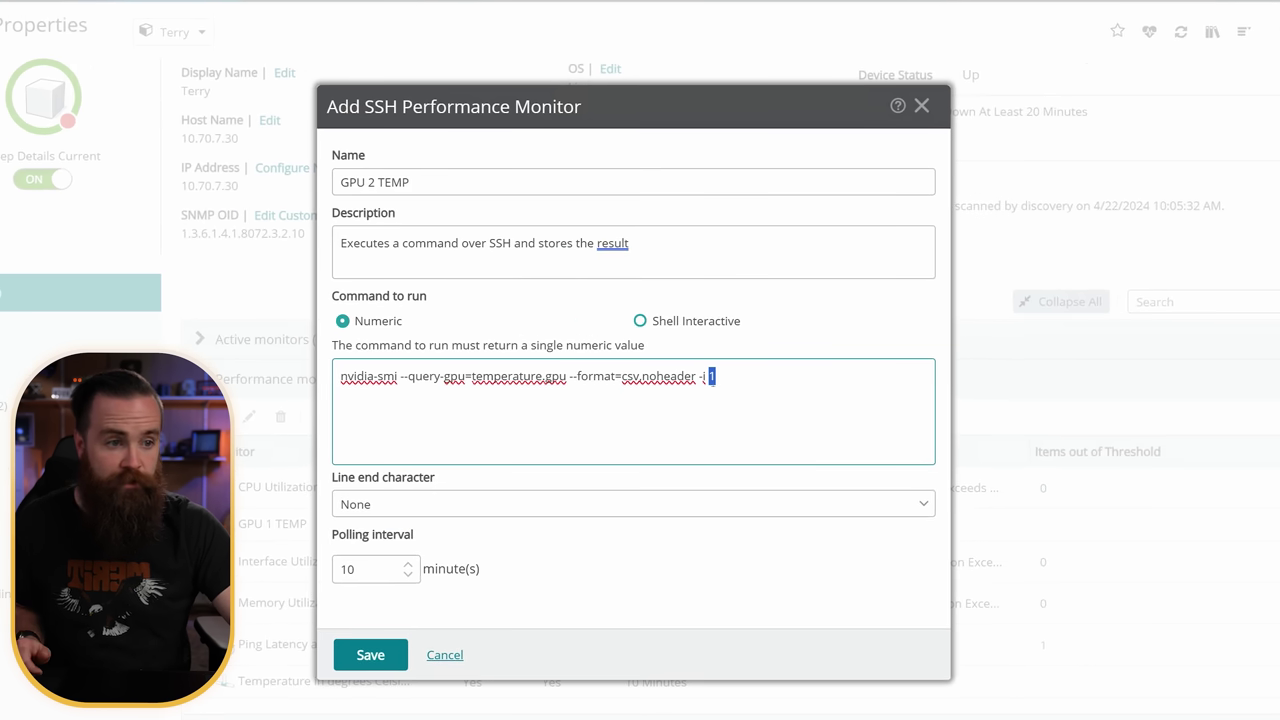
Save the GPU 2 TEMP monitor (nvidia-smi -i 1) and confirm it reads 31 beside GPU 1 TEMP
click(370, 656)
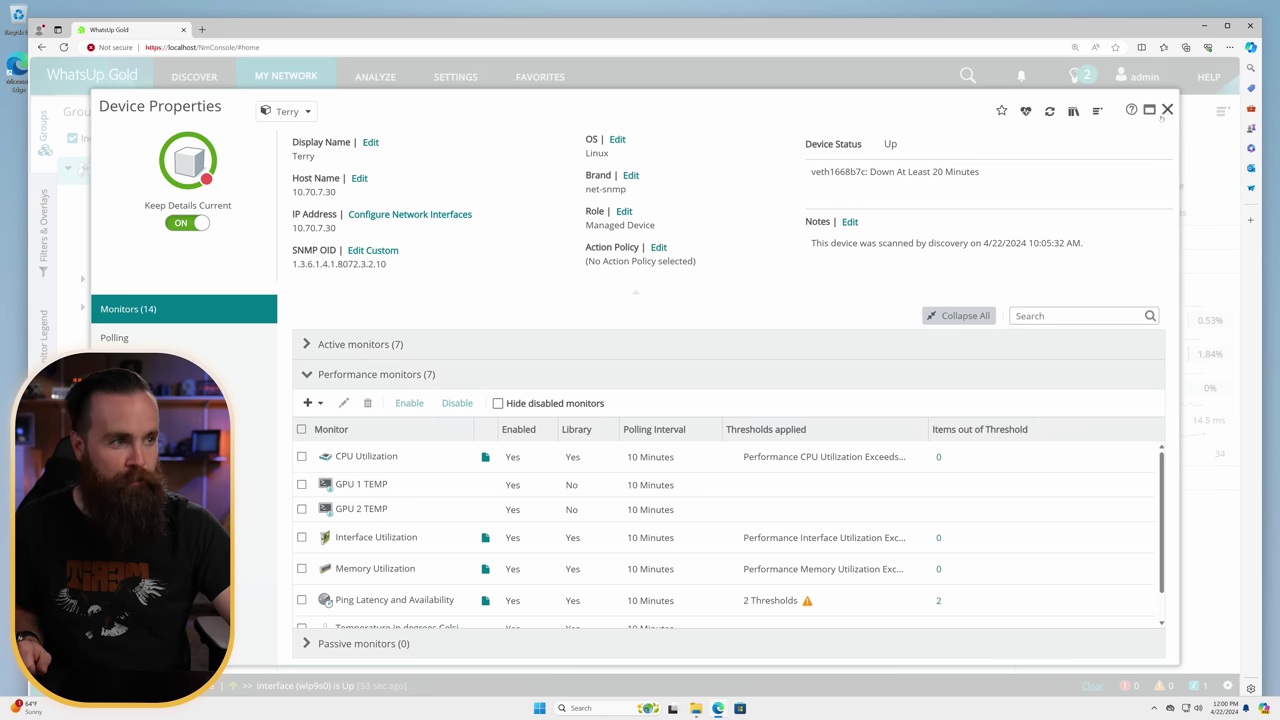
click(1166, 110)
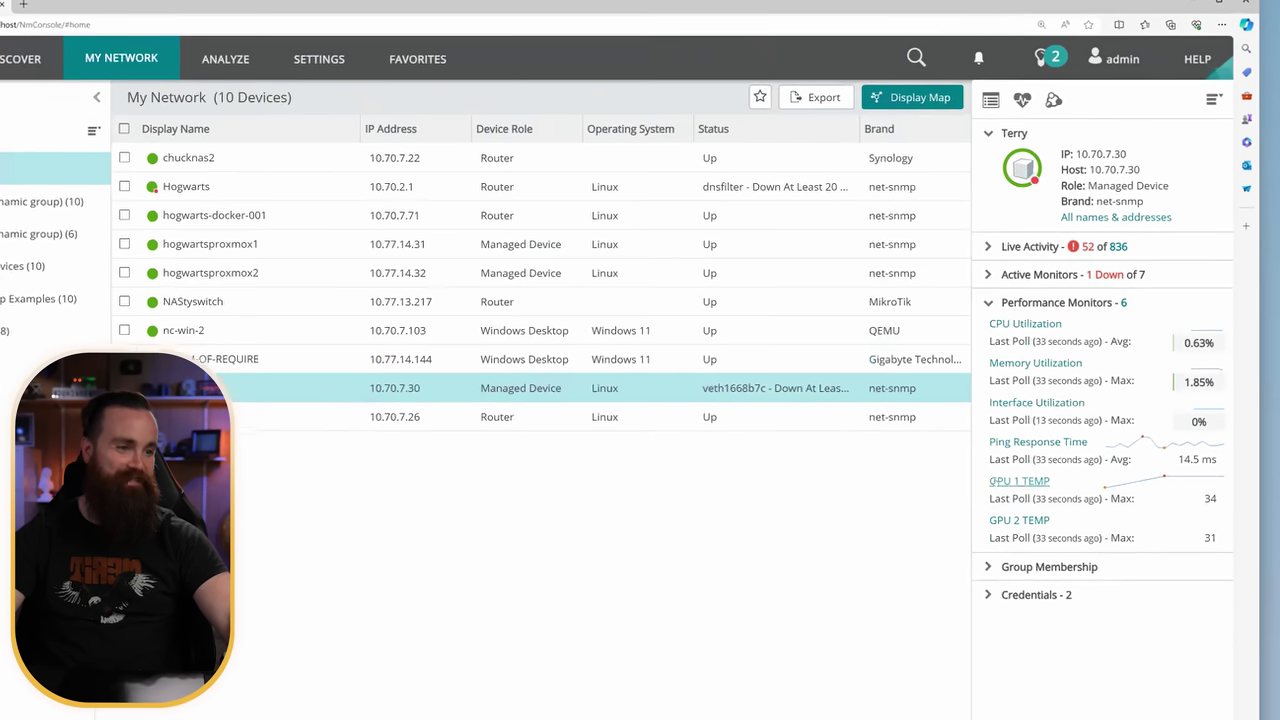
drag(988, 322, 974, 544)
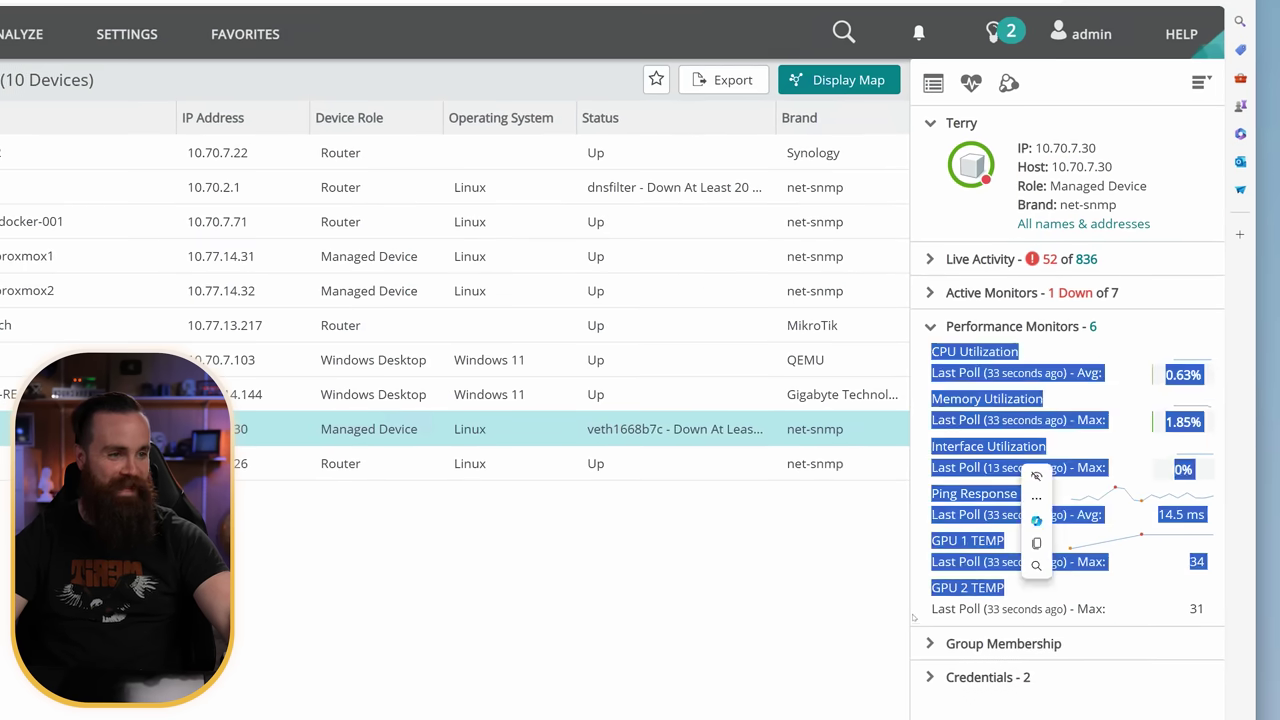
click(913, 618)
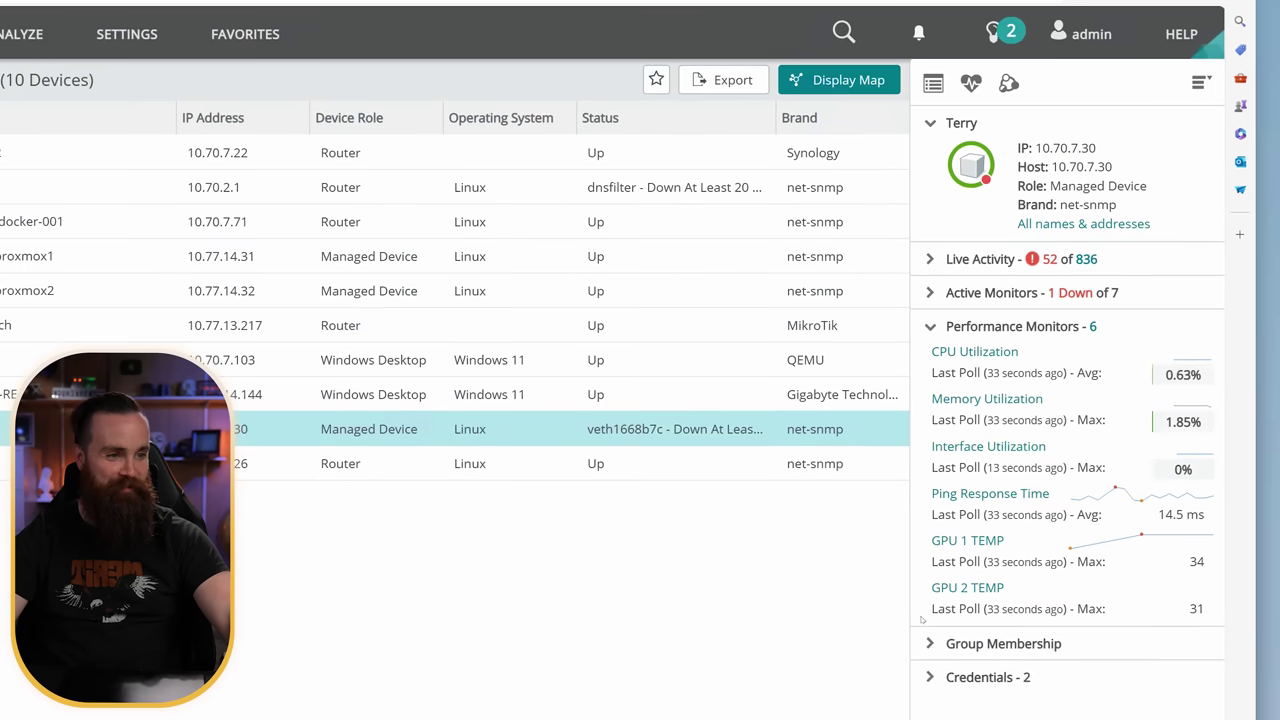